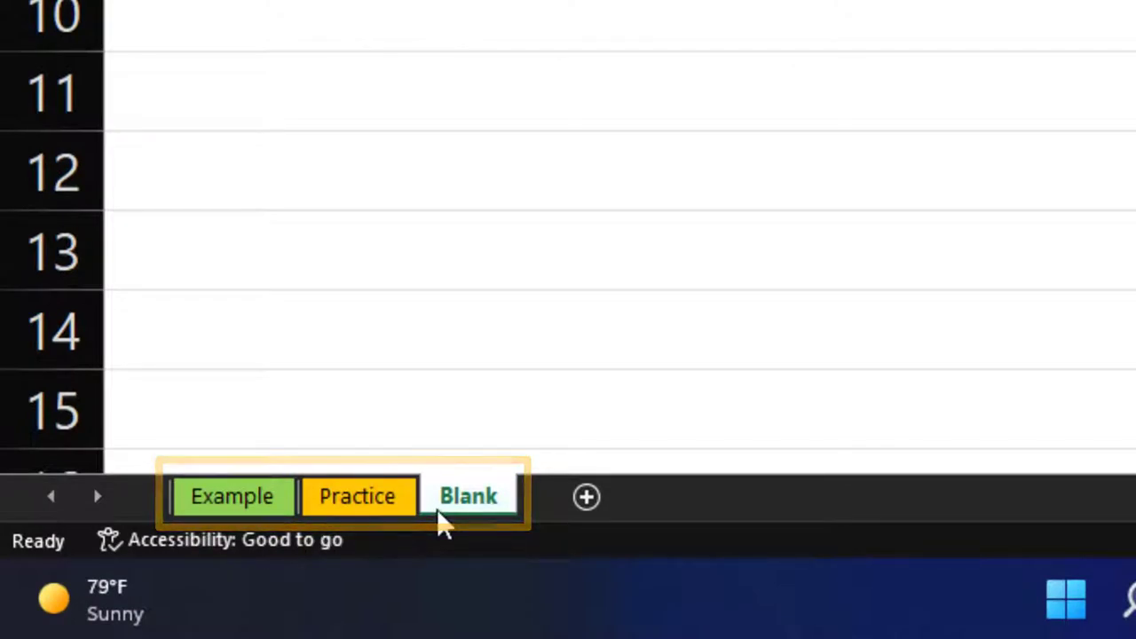
- Examine the worked solution on the Example sheet and the given loan data in A2:B9 on the Blank sheet
left_click(254, 496)
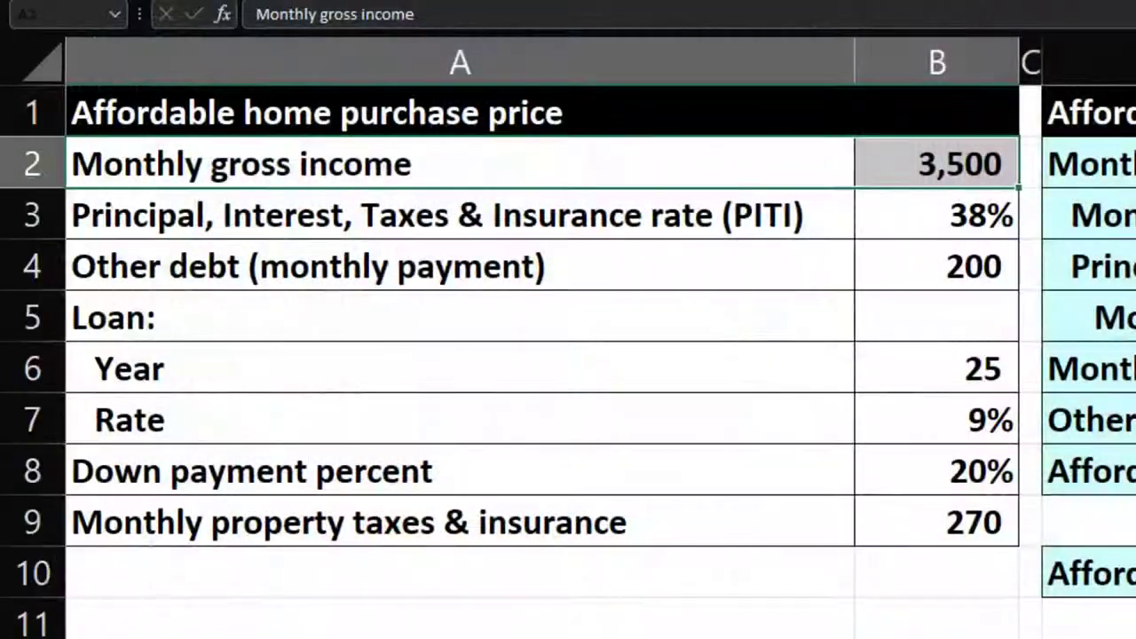
left_click(1090, 368)
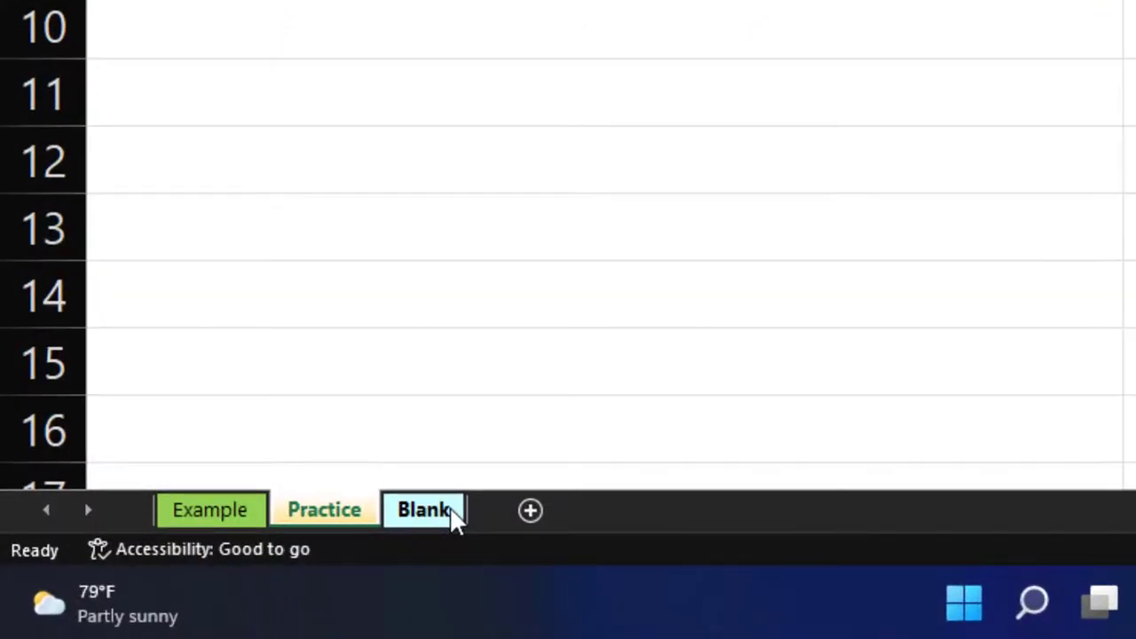
left_click(452, 516)
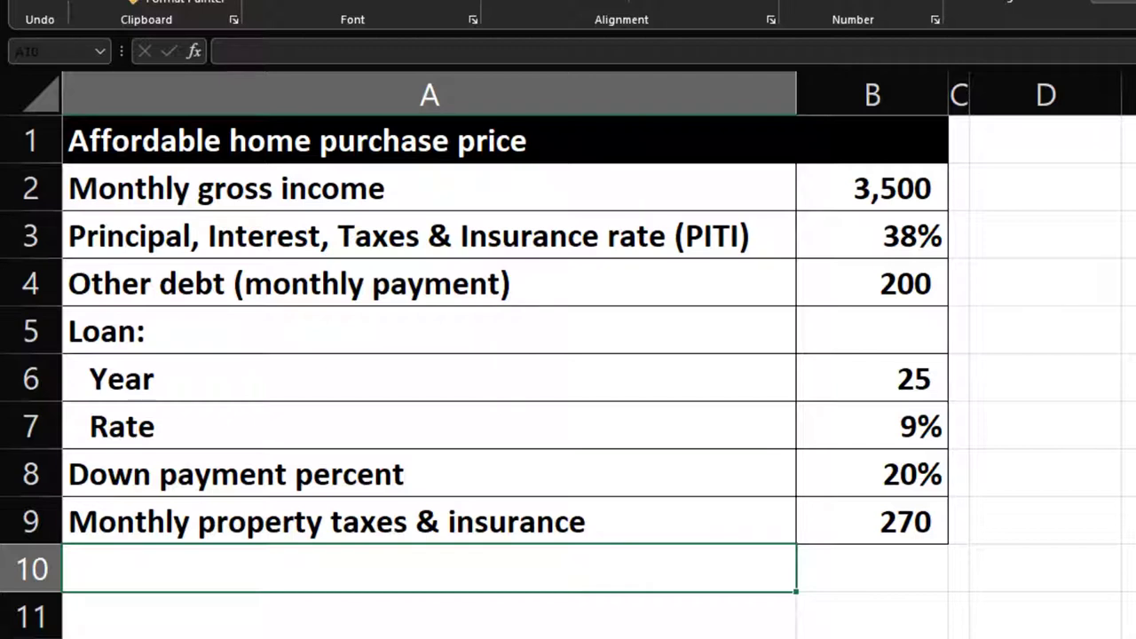
left_click_drag(470, 144, 808, 522)
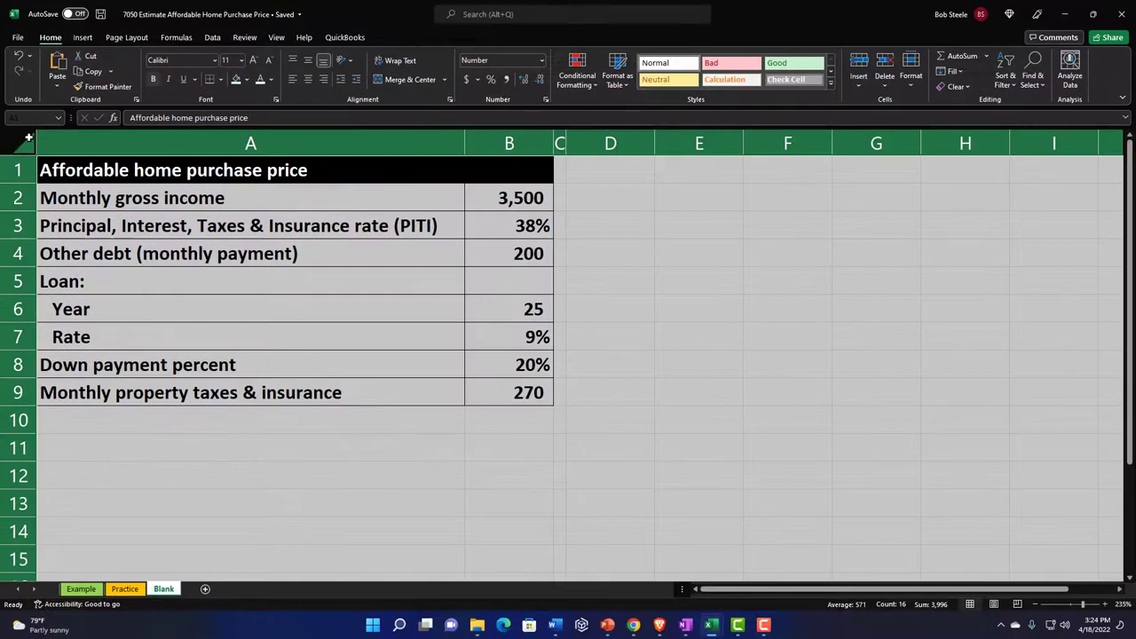
left_click_drag(131, 203, 483, 386)
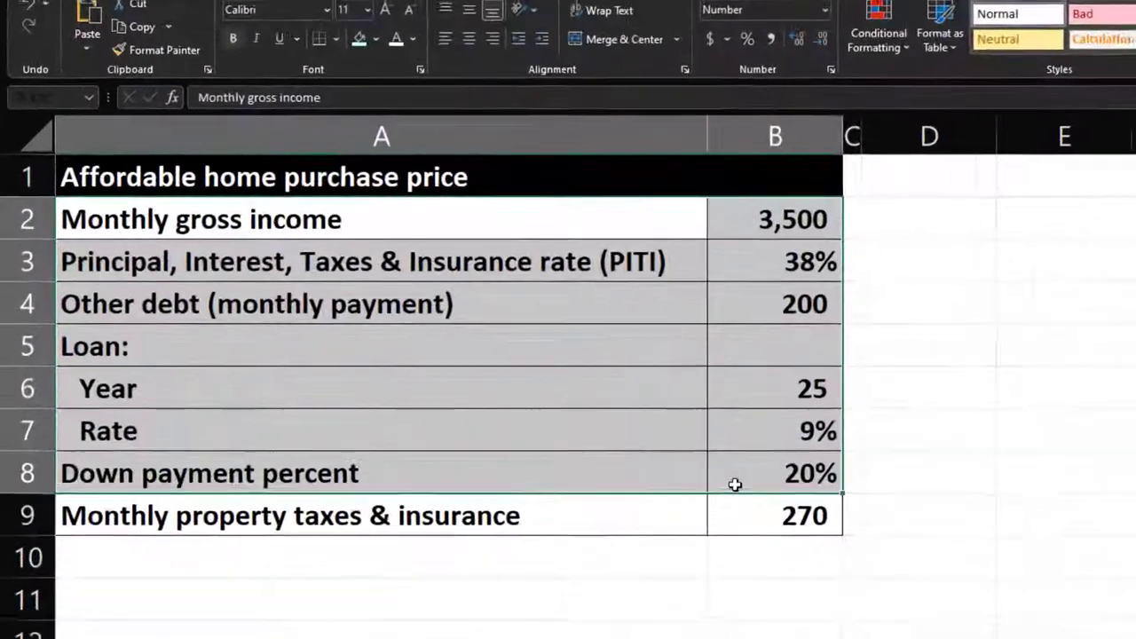
left_click_drag(808, 540, 795, 547)
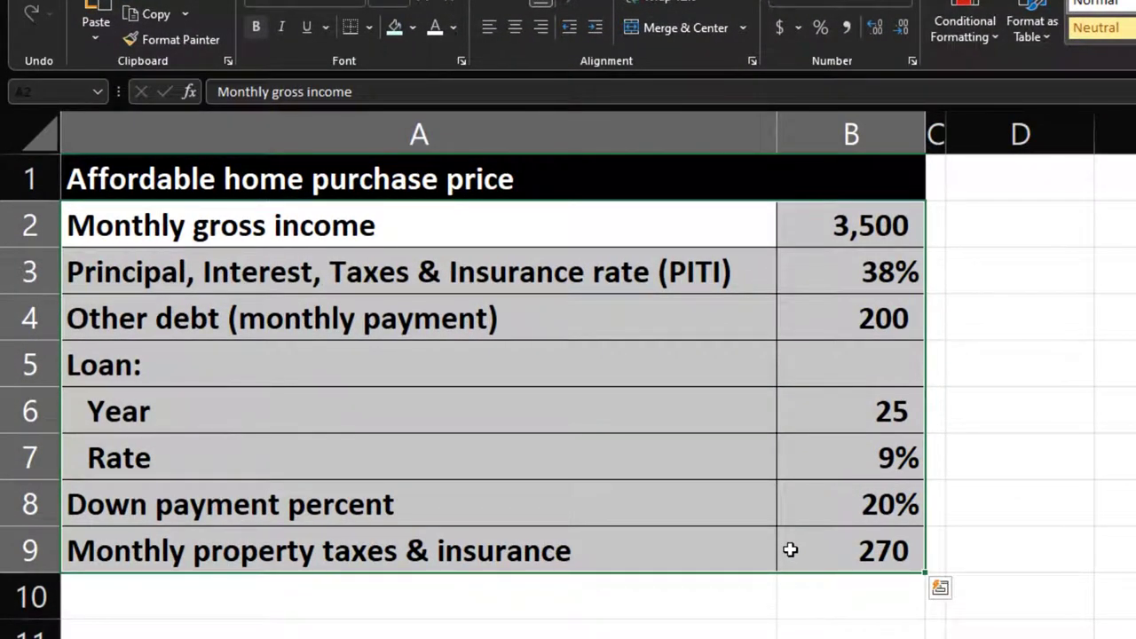
left_click_drag(1021, 134, 1135, 217)
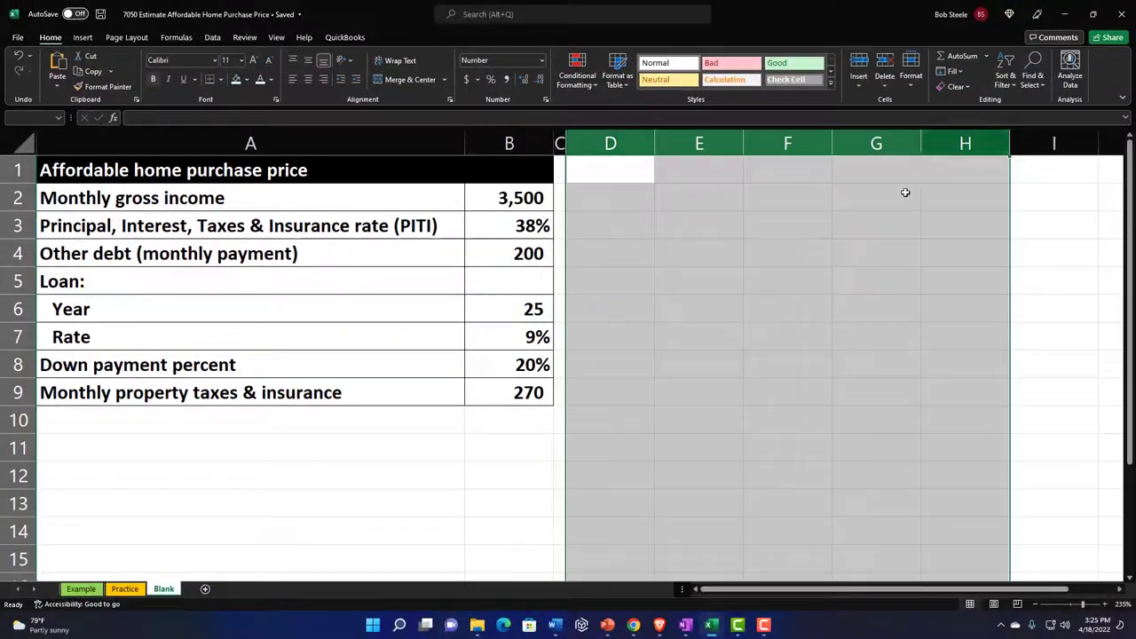
right_click(776, 291)
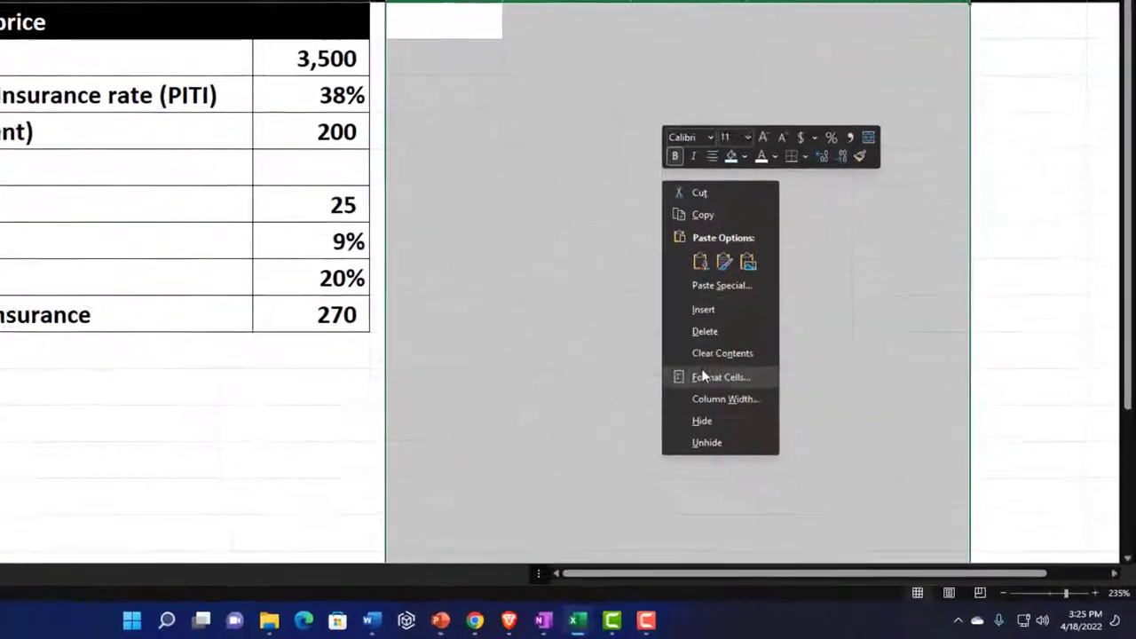
left_click(703, 373)
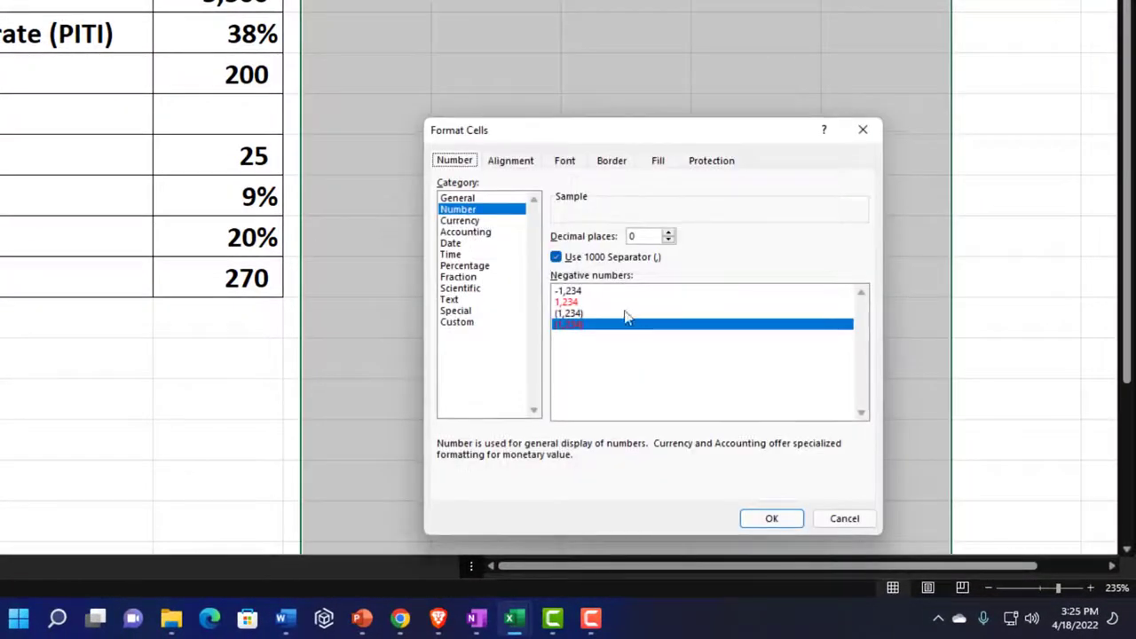
left_click(462, 220)
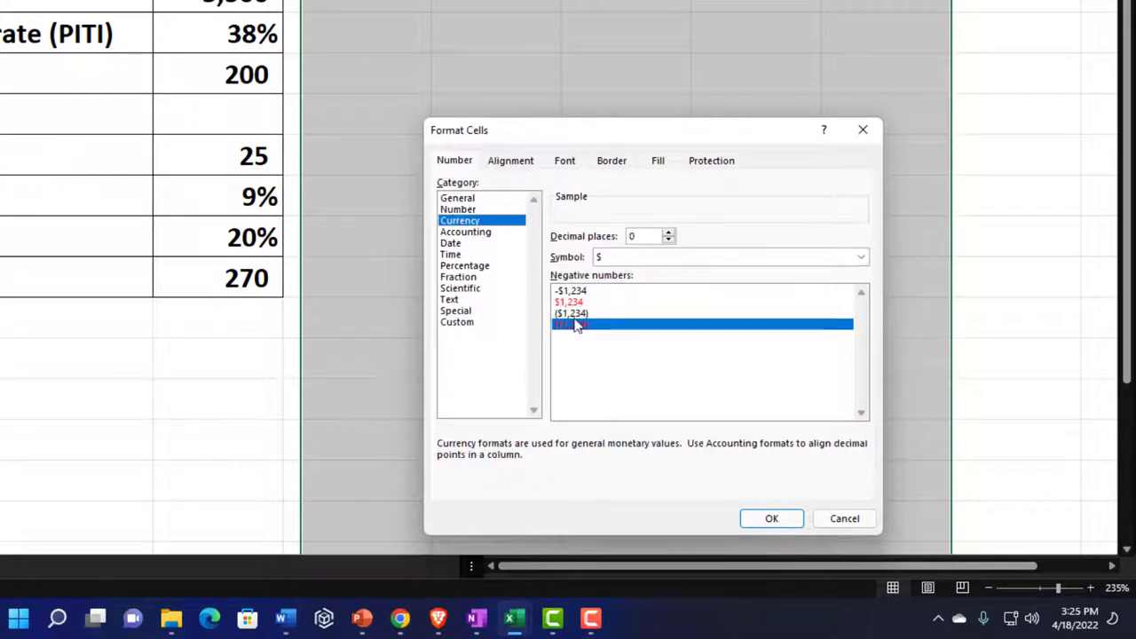
left_click(627, 262)
left_click(625, 276)
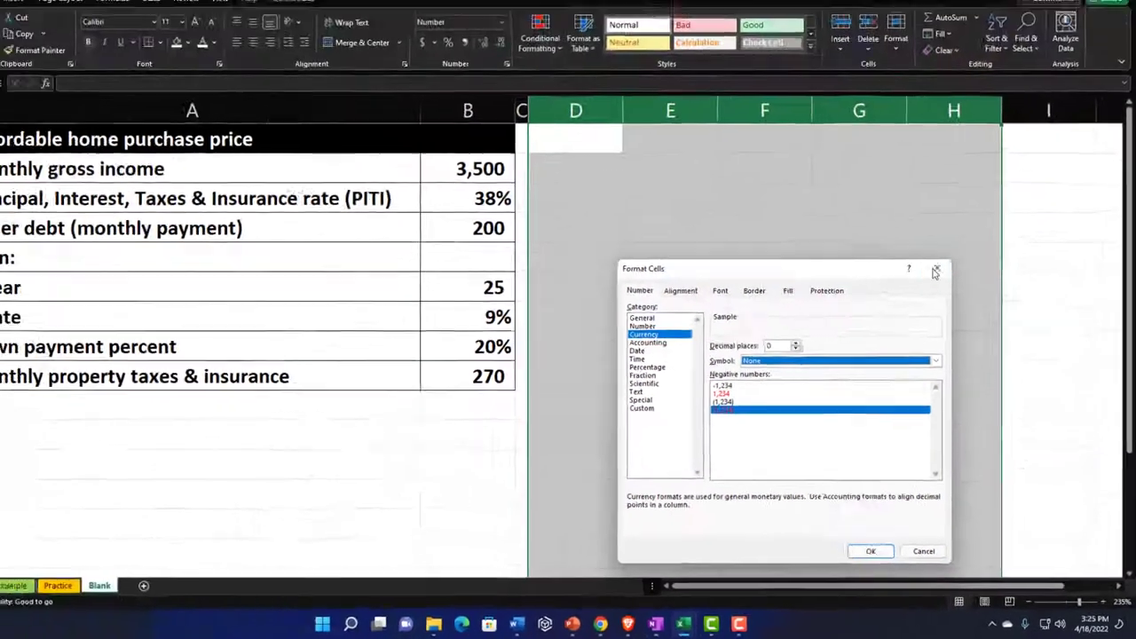
left_click(935, 270)
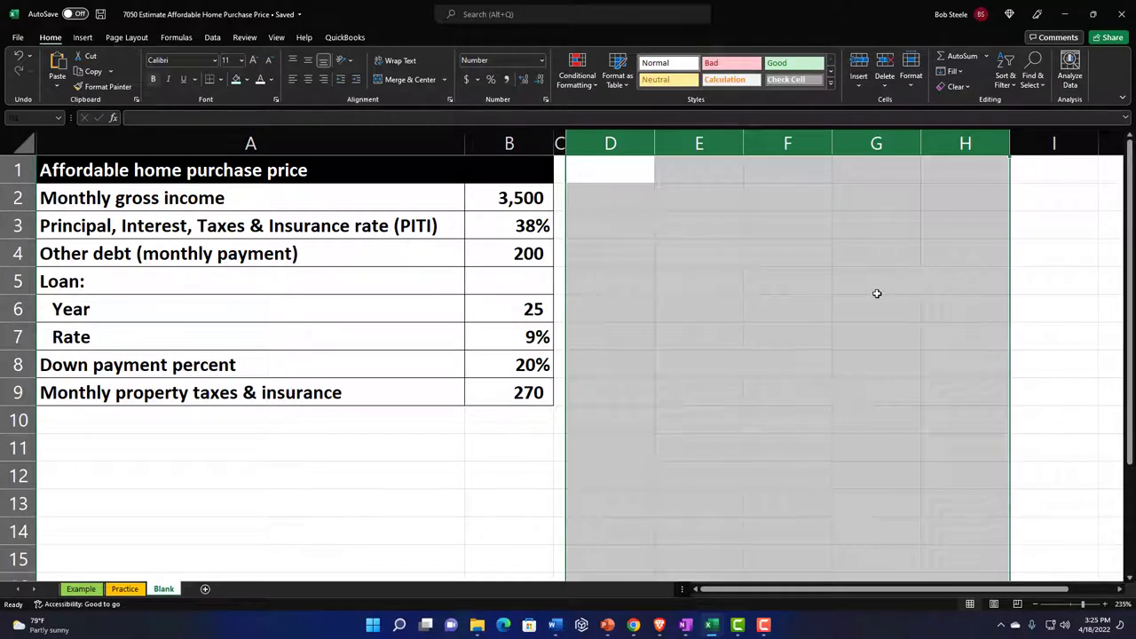
- Enter the title "Affordable Monthly Mortgage Payment" in D1 and widen column D
left_click(730, 220)
left_click(636, 177)
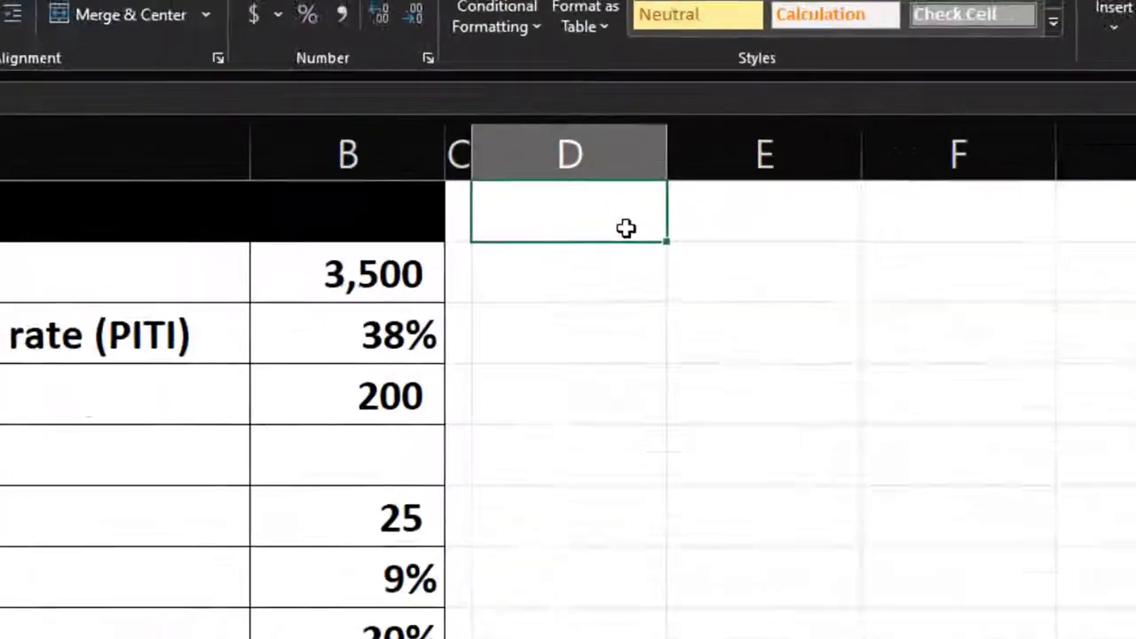
type("Affordable ")
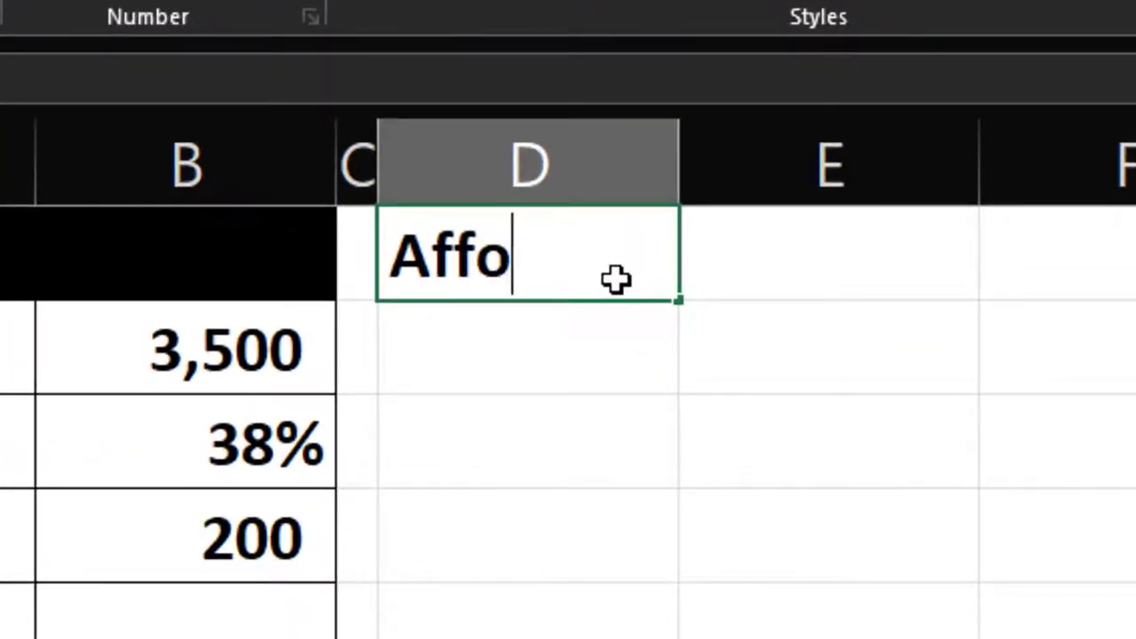
type("Monthly Mor")
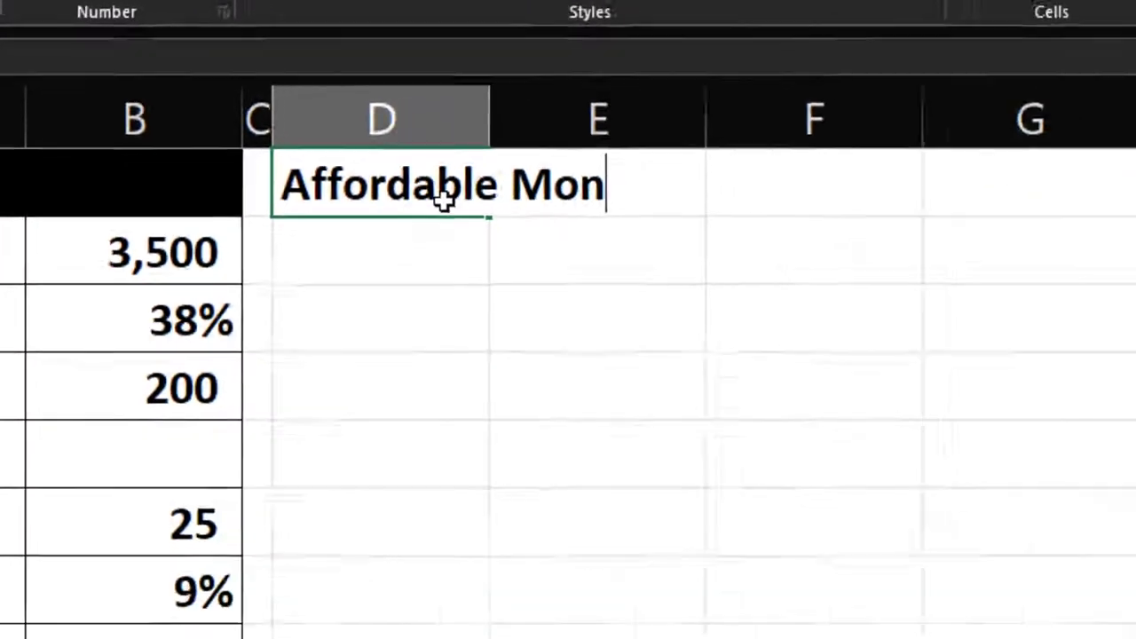
type("tga")
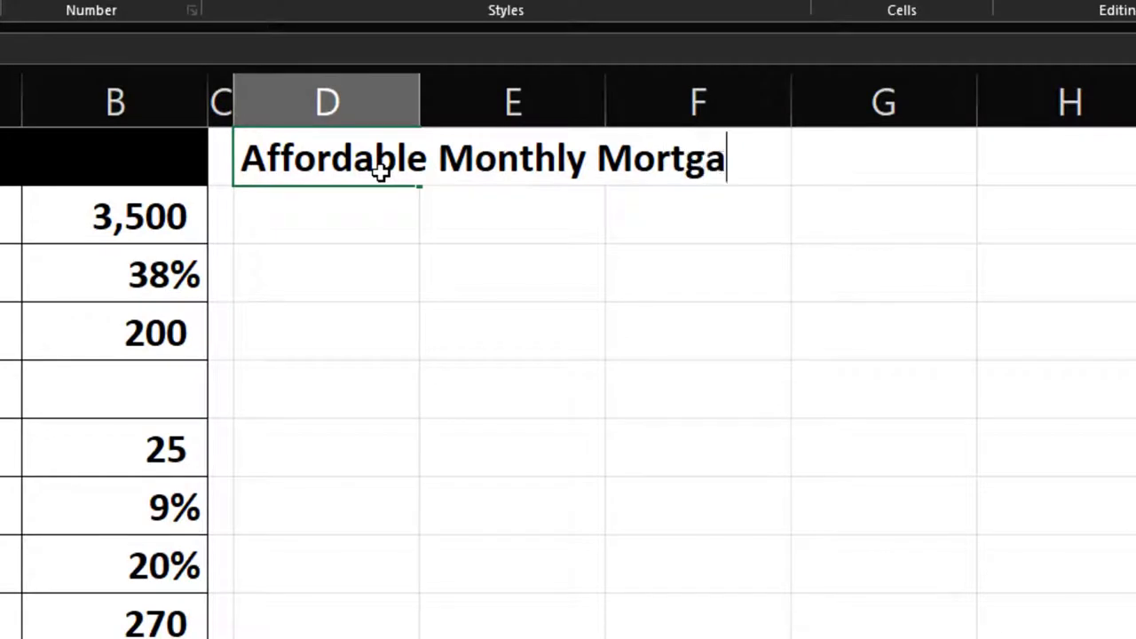
type("ge Payments")
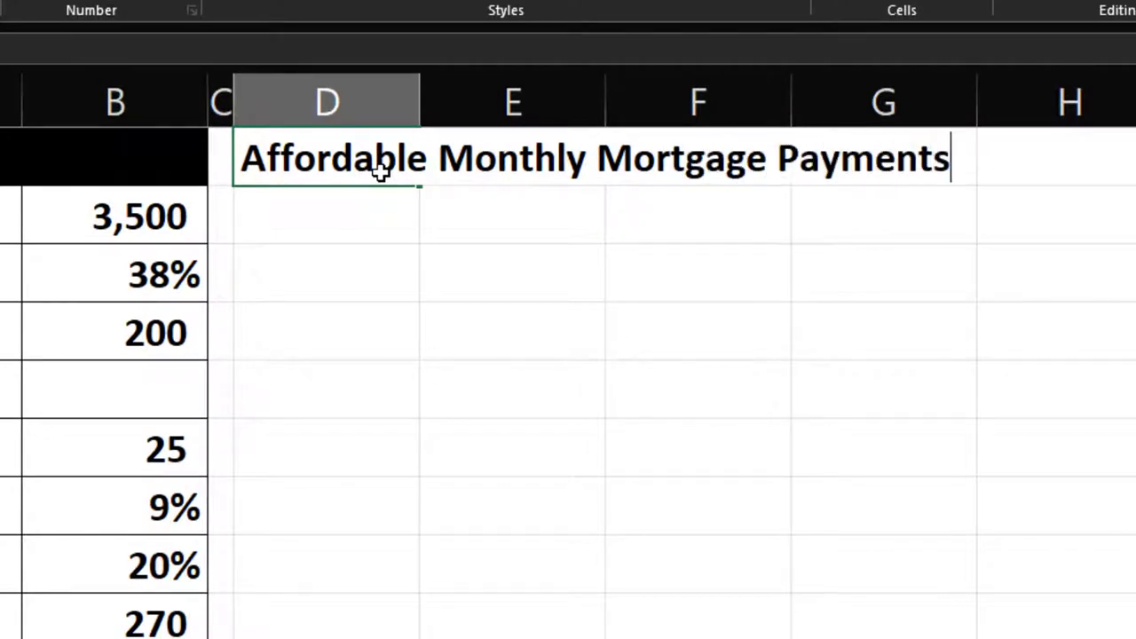
key("Return")
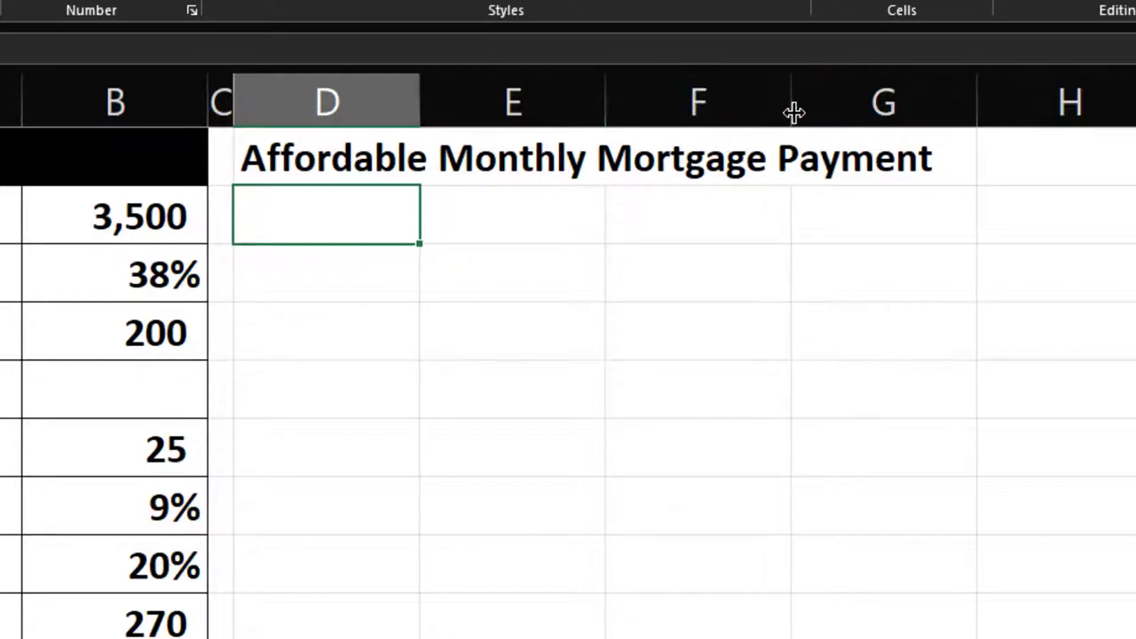
left_click_drag(420, 103, 676, 112)
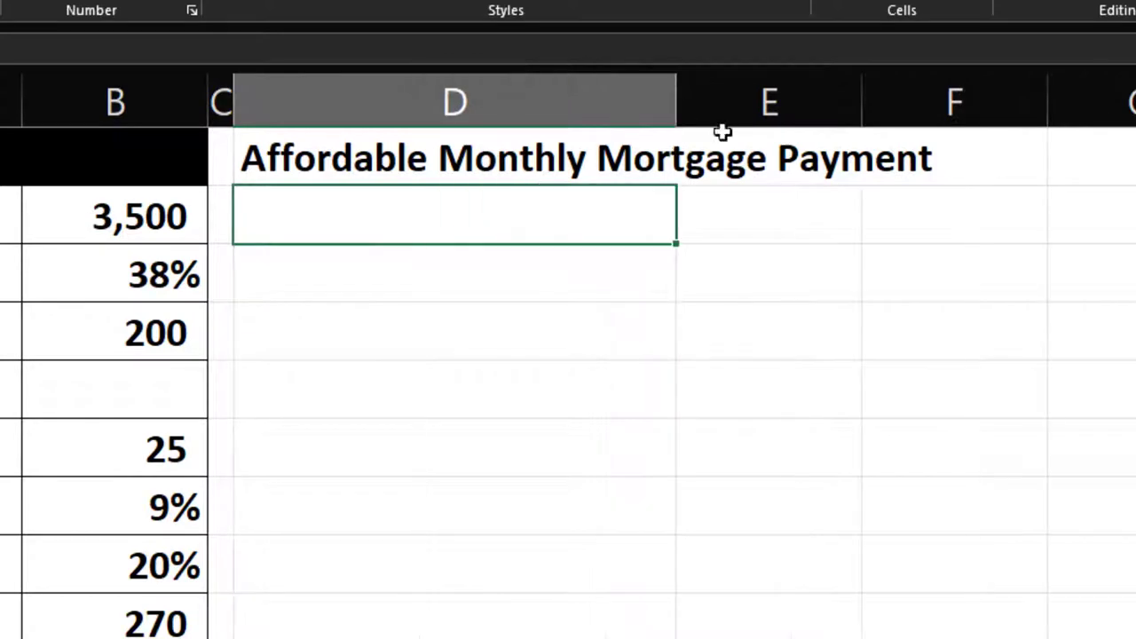
left_click_drag(772, 101, 885, 96)
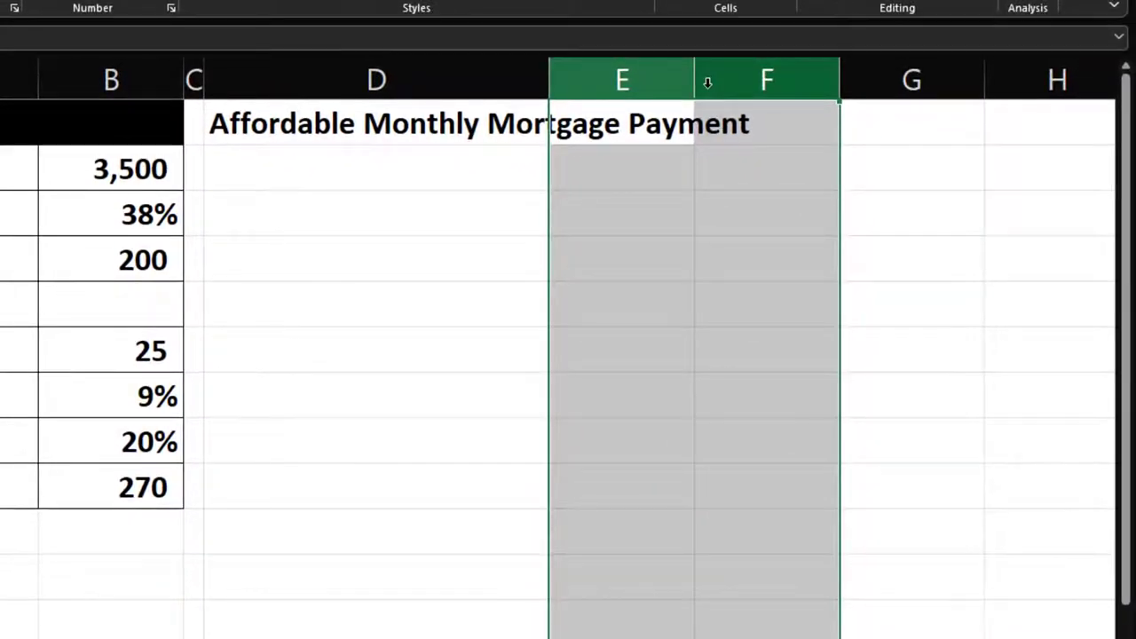
- Format the title row D1:F1 with a black fill and white font
left_click_drag(349, 122, 722, 108)
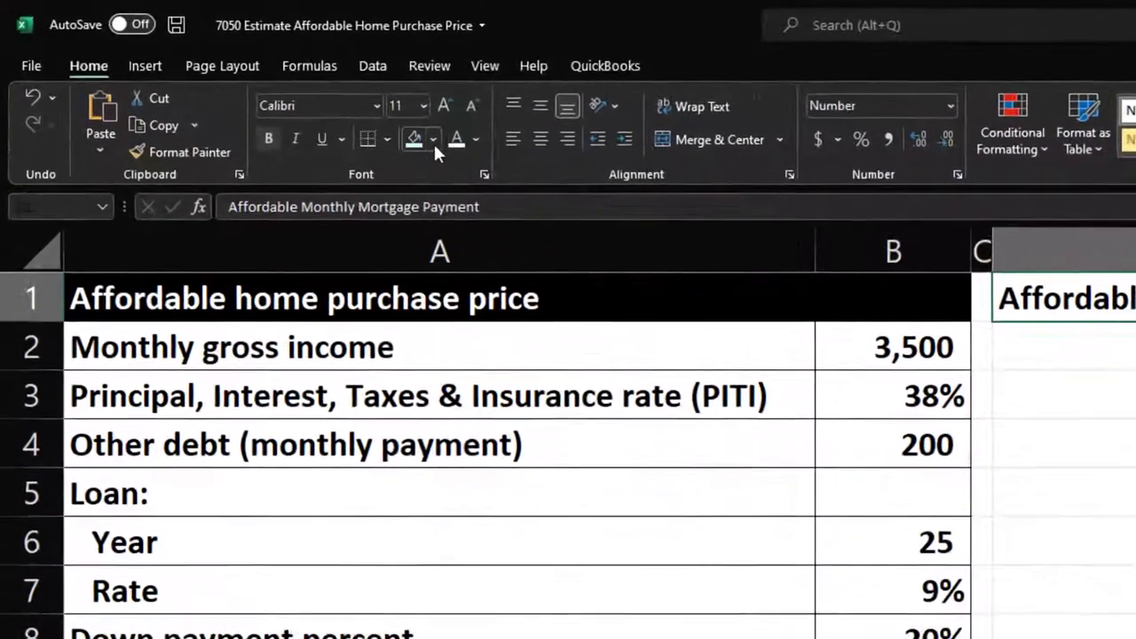
left_click(433, 140)
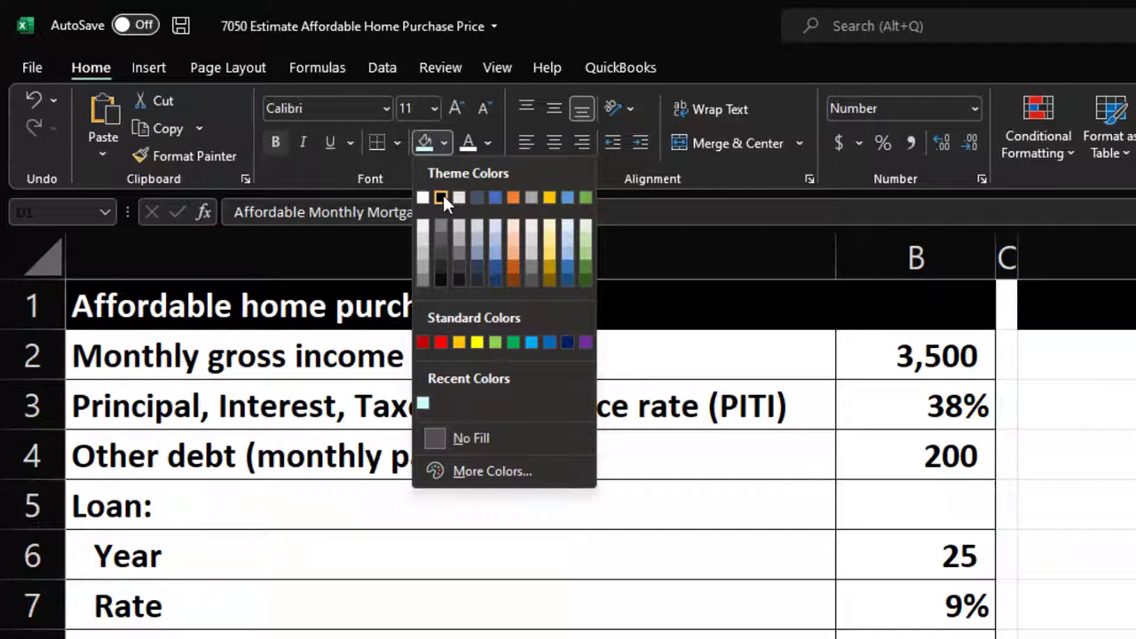
left_click(443, 194)
left_click(488, 143)
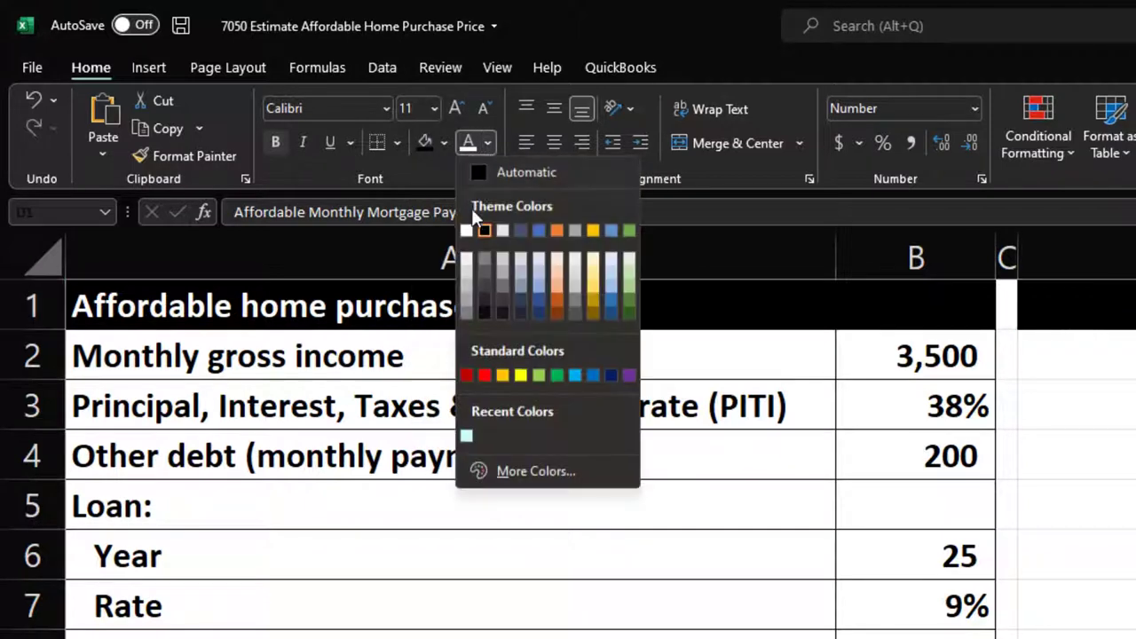
left_click(467, 229)
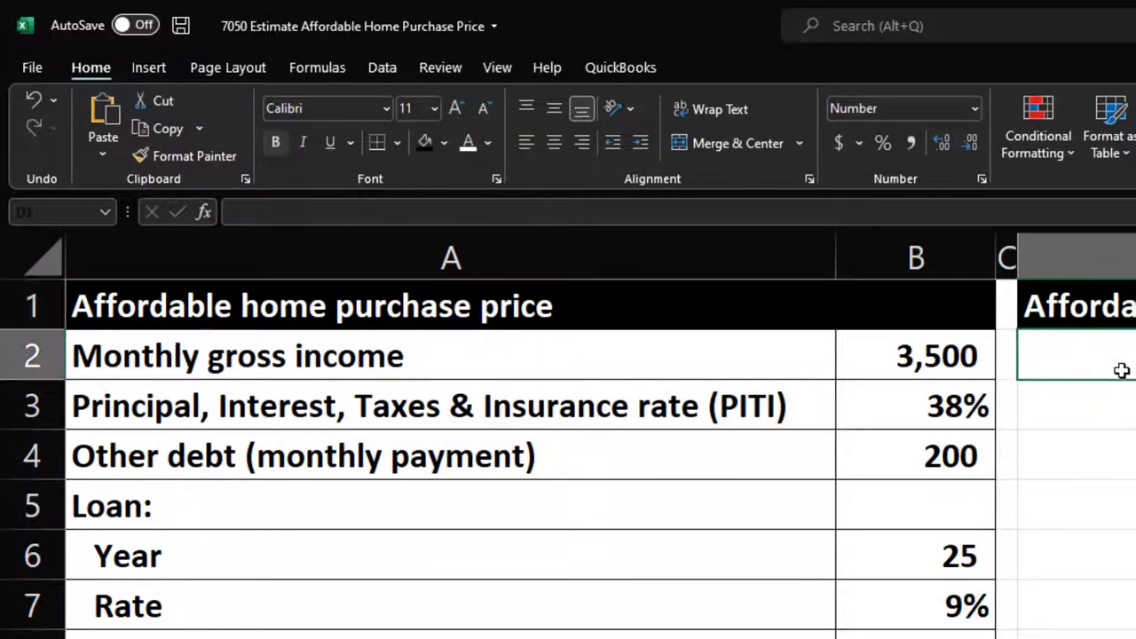
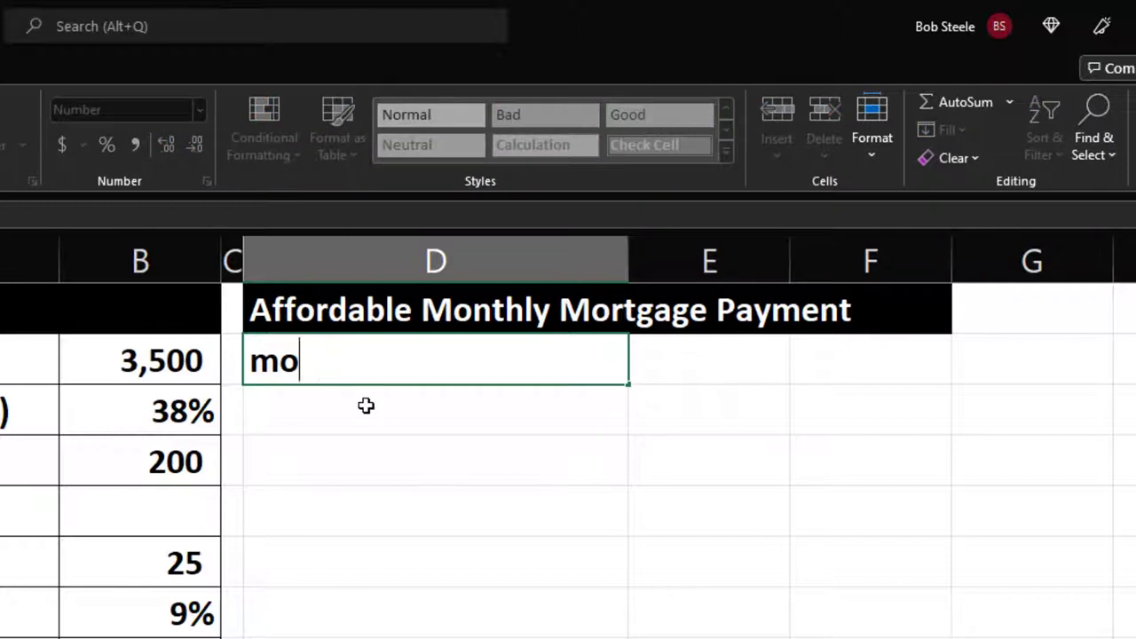
- Enter the subheading "Montly gross income we can spend:" in D2
type("Montly ")
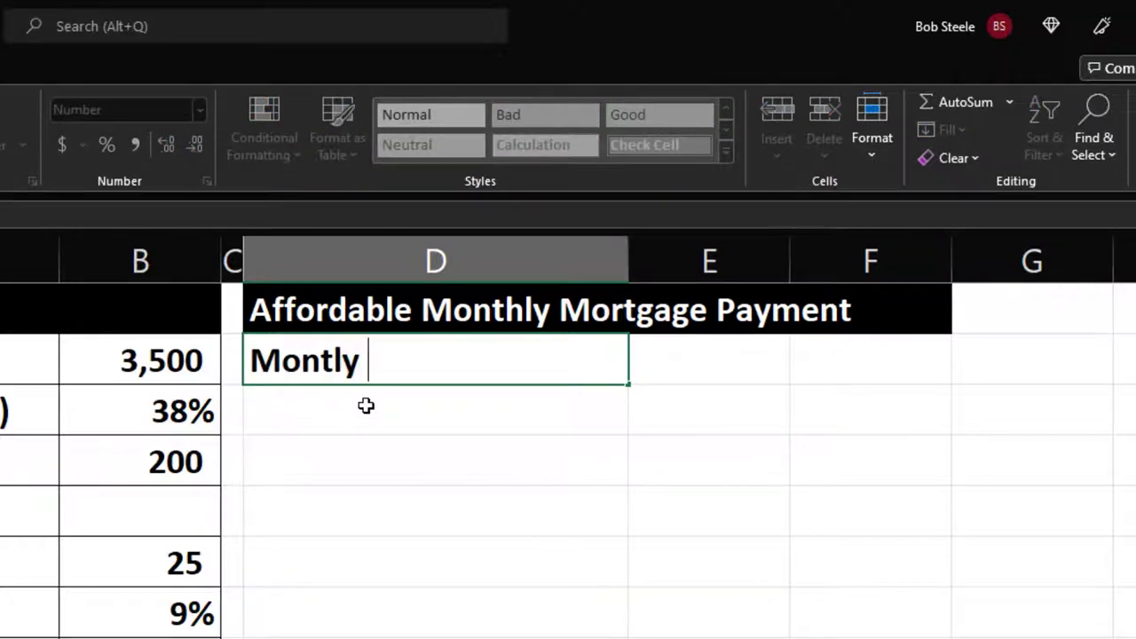
type("gross income")
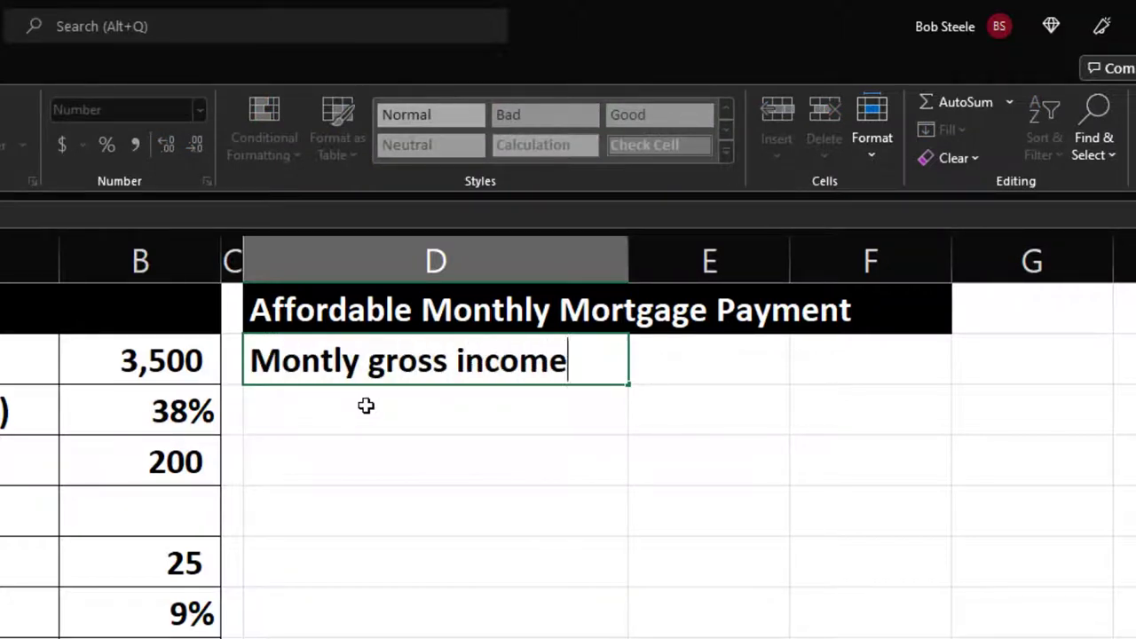
type(" we can spend:")
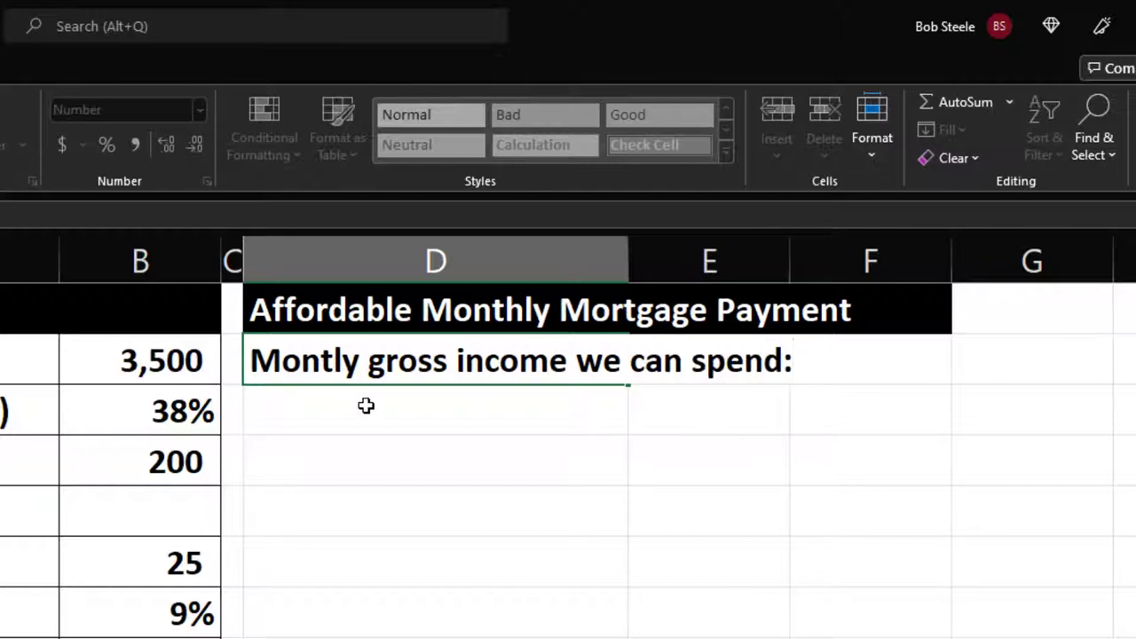
key("Return")
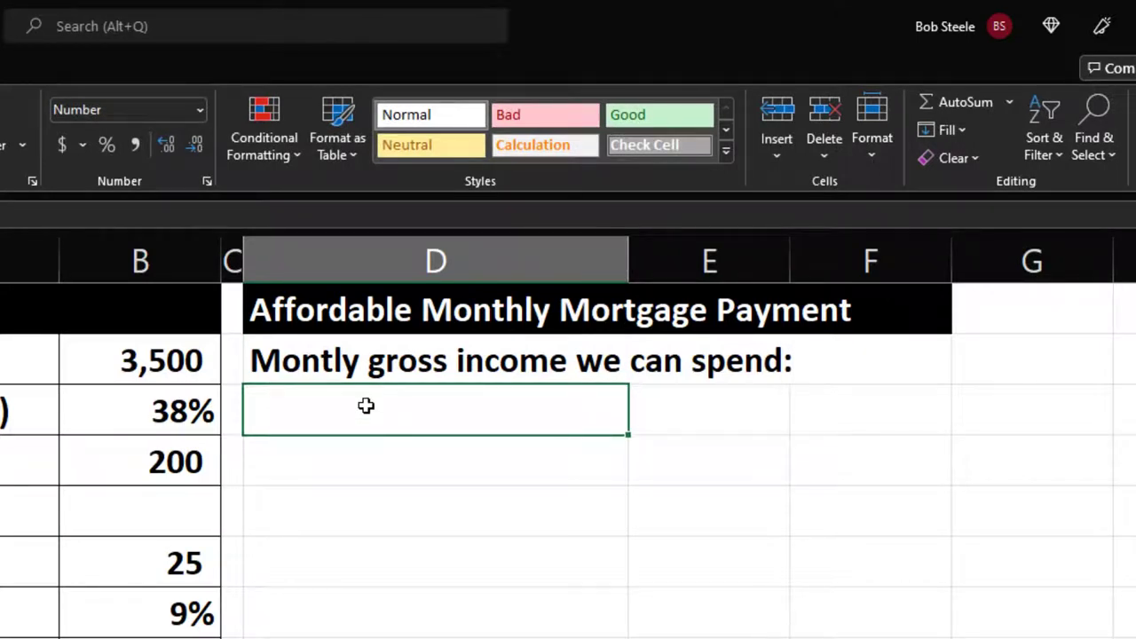
- Pull the monthly gross income label into D3 with the formula =A2
type("=")
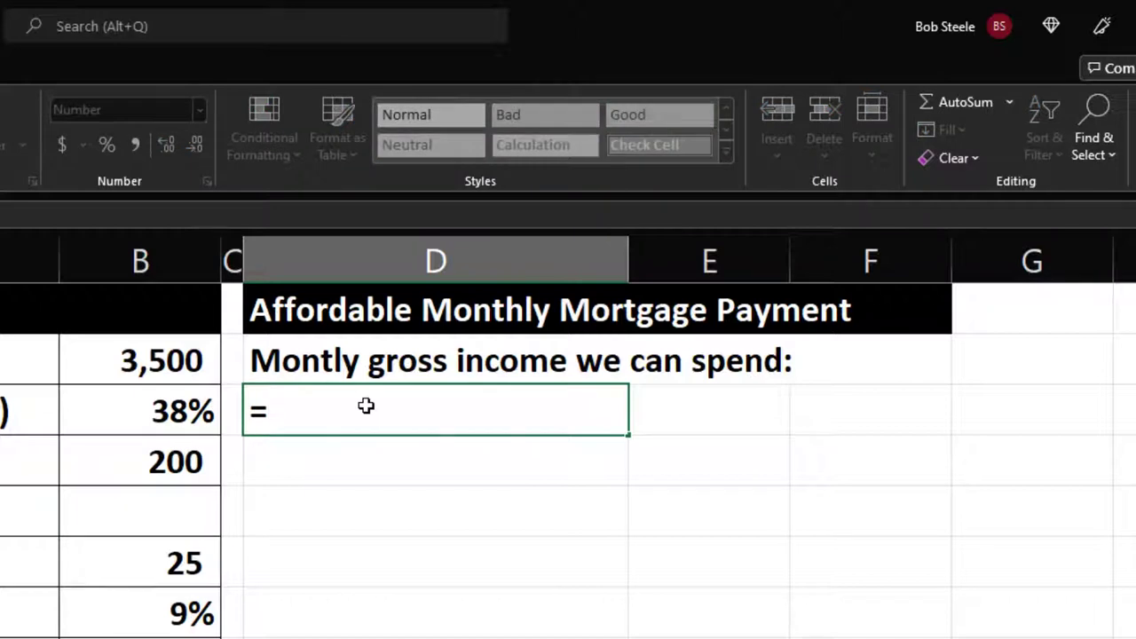
key("Left")
key("Left")
key("Left")
key("Up")
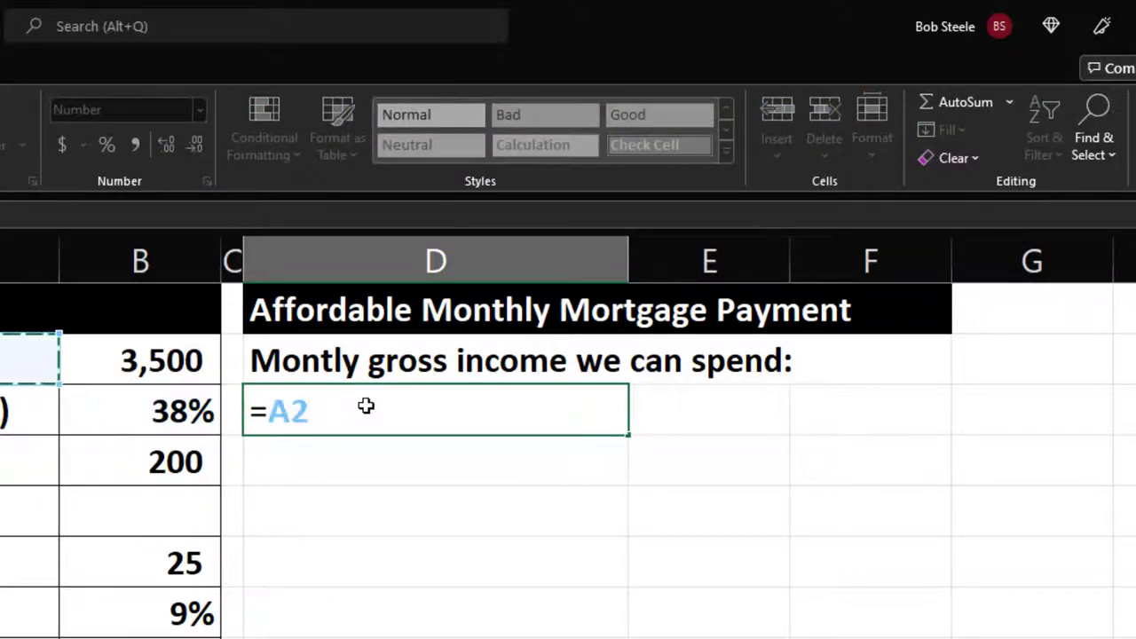
key("Tab")
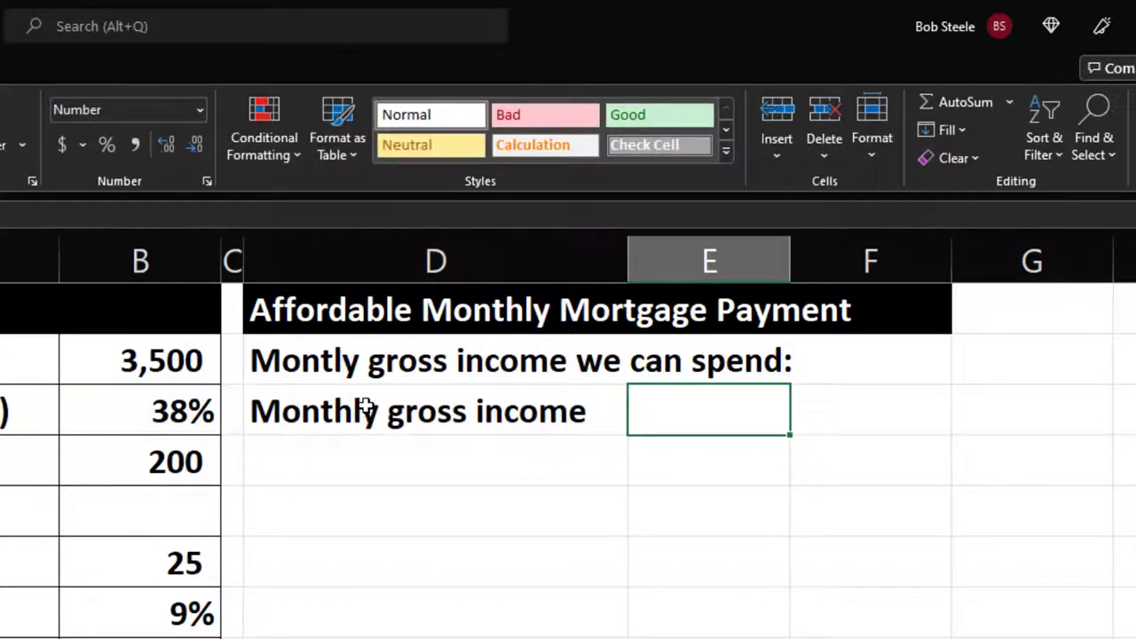
- Link the monthly gross income amount into E3 with the formula =B2
type("=")
key("Left")
key("Left")
key("Left")
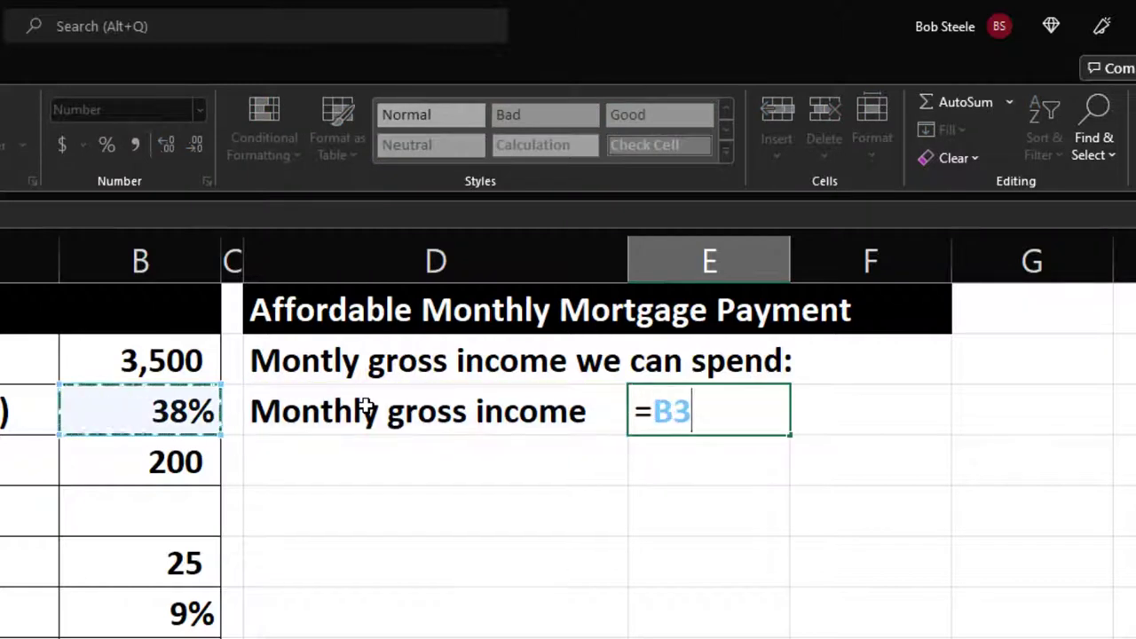
key("Up")
key("Return")
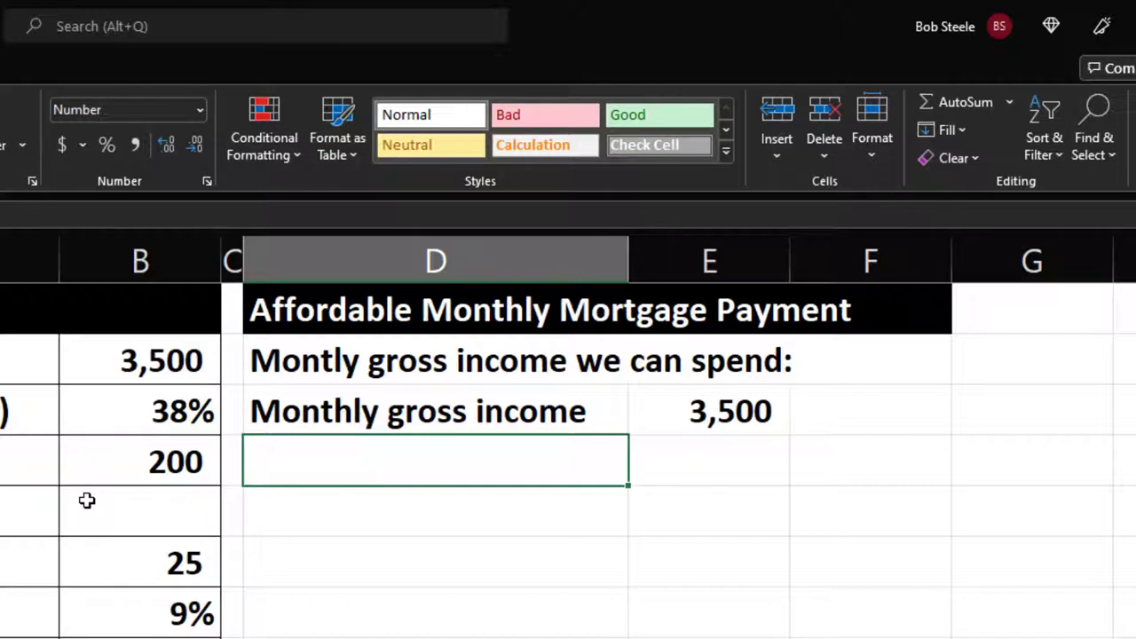
- Pull the Principal, Interest, Taxes & Insurance rate label into D4 with the formula =A3 and widen column D
type("=")
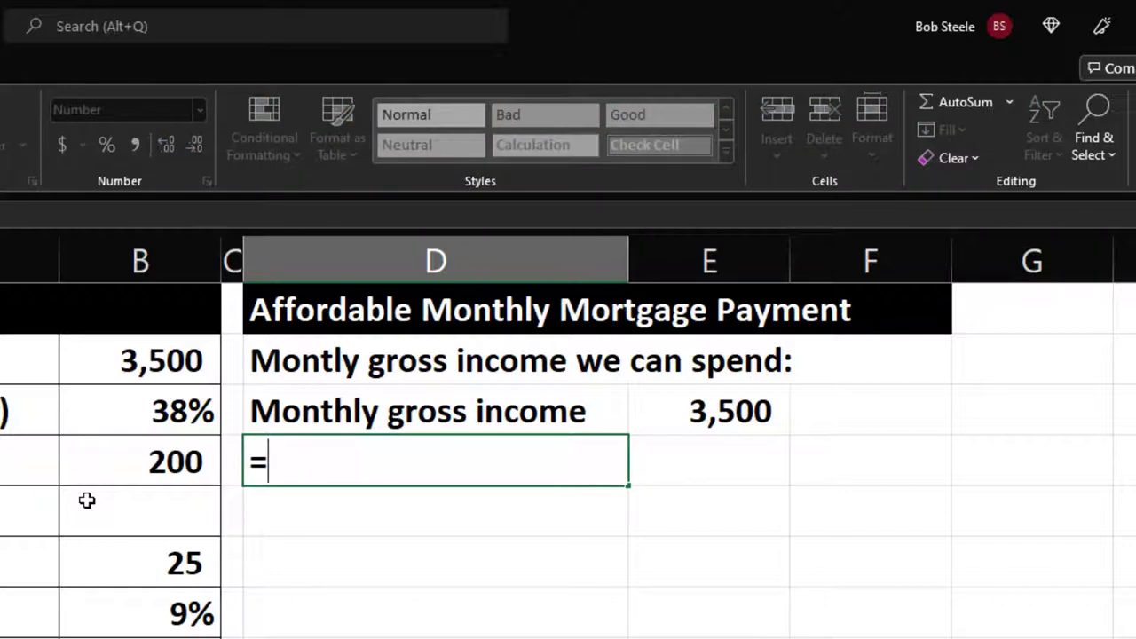
key("Left")
key("Left")
key("Left")
key("Up")
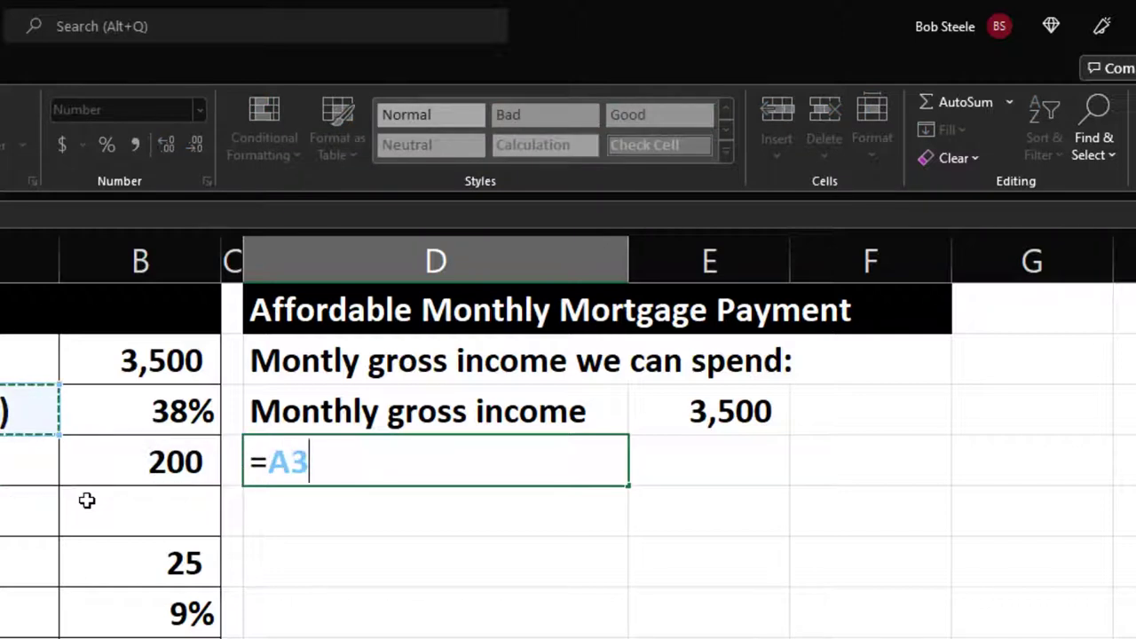
key("Tab")
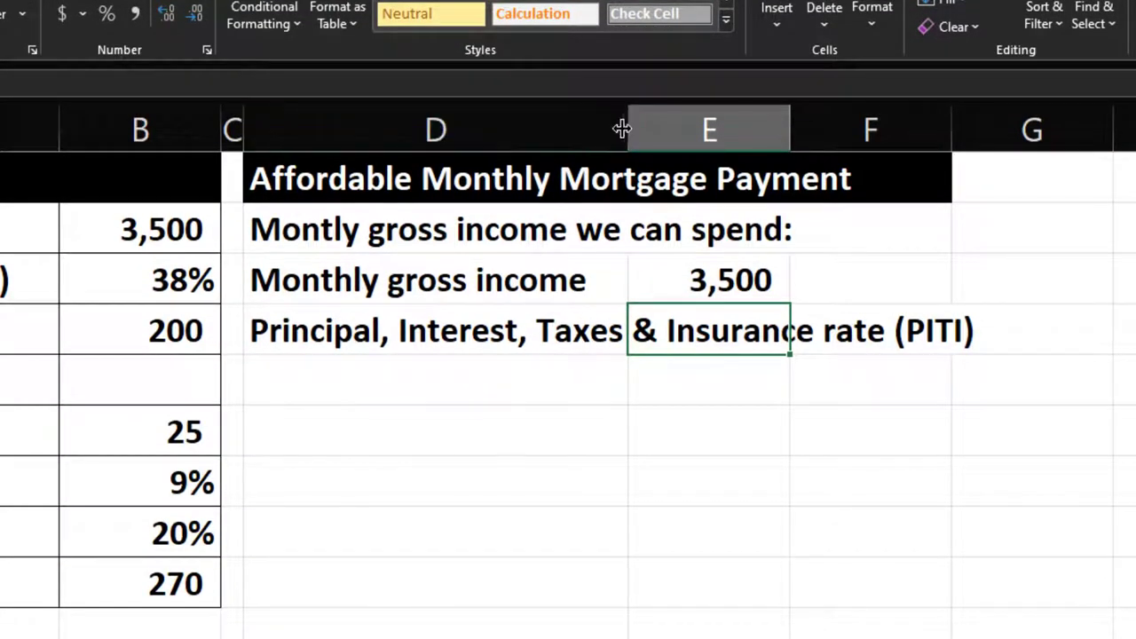
left_click_drag(627, 122, 791, 120)
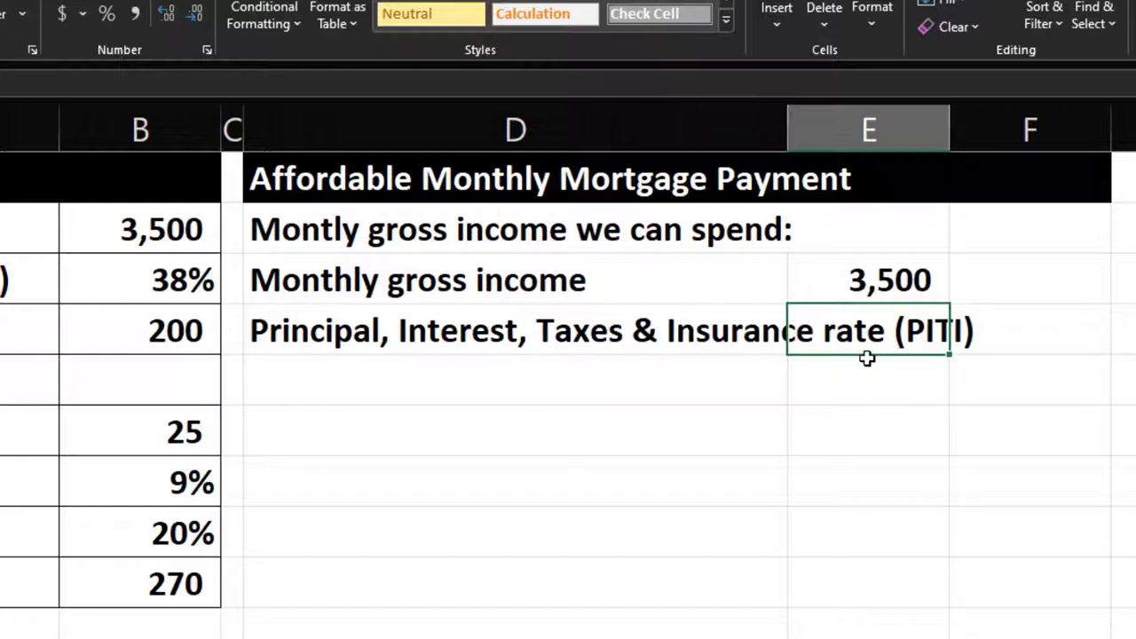
- Link the PITI rate value into E4 with the formula =B3
type("=")
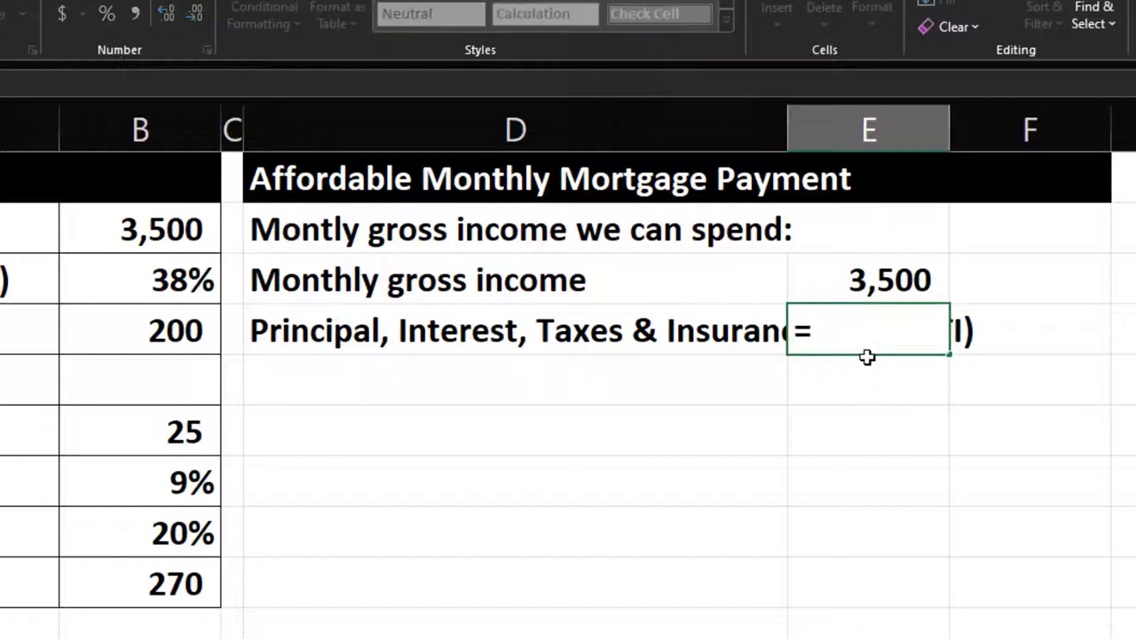
key("Left")
key("Left")
key("Left")
key("Up")
key("Return")
key("Left")
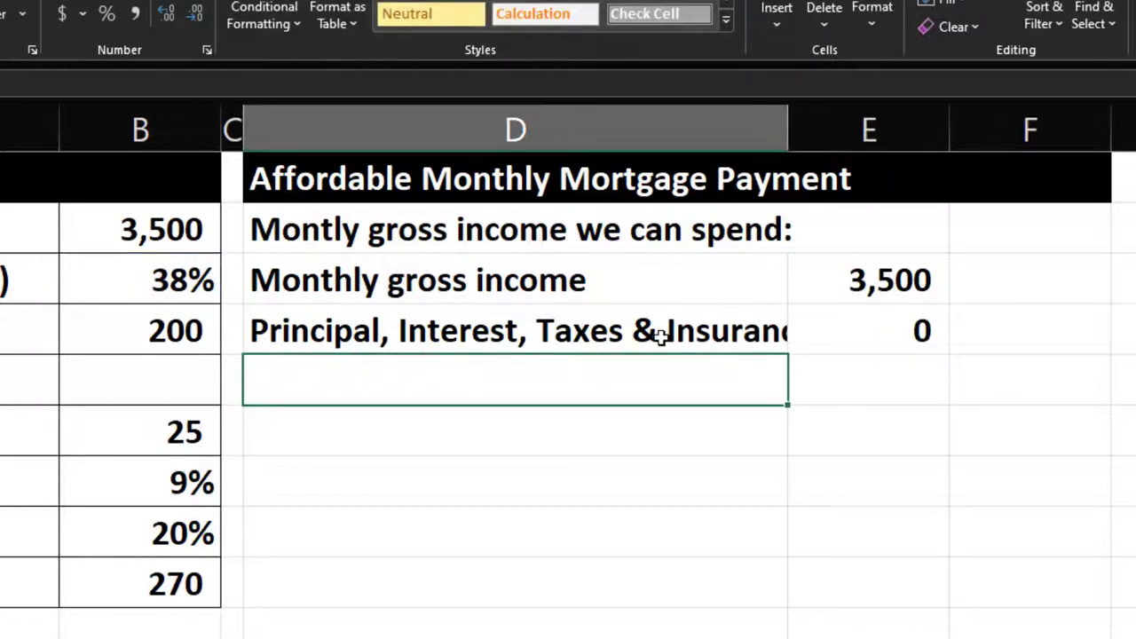
- Replace the long label in D4 with "PITI Rate" and narrow column D
left_click(554, 342)
type("PITI")
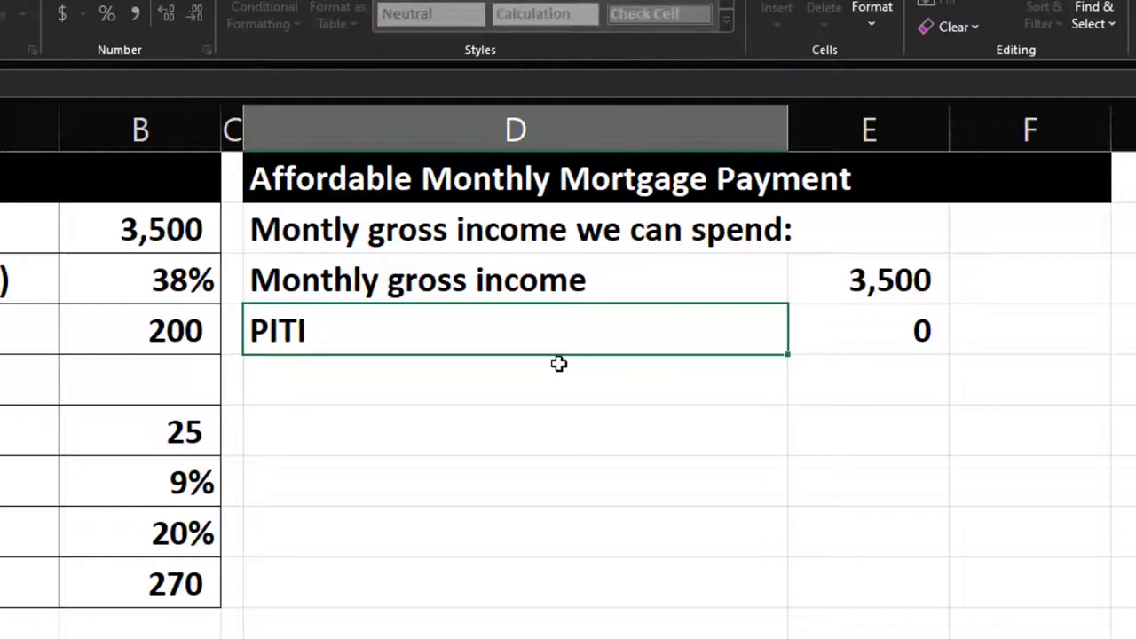
key("Return")
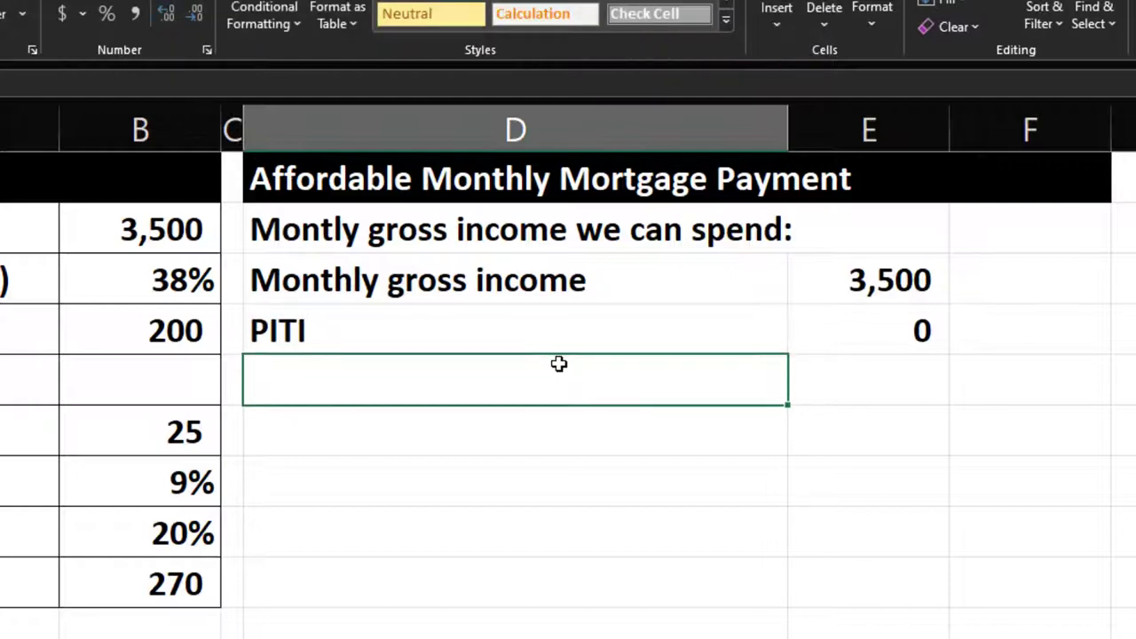
double_click(477, 338)
type("Rate")
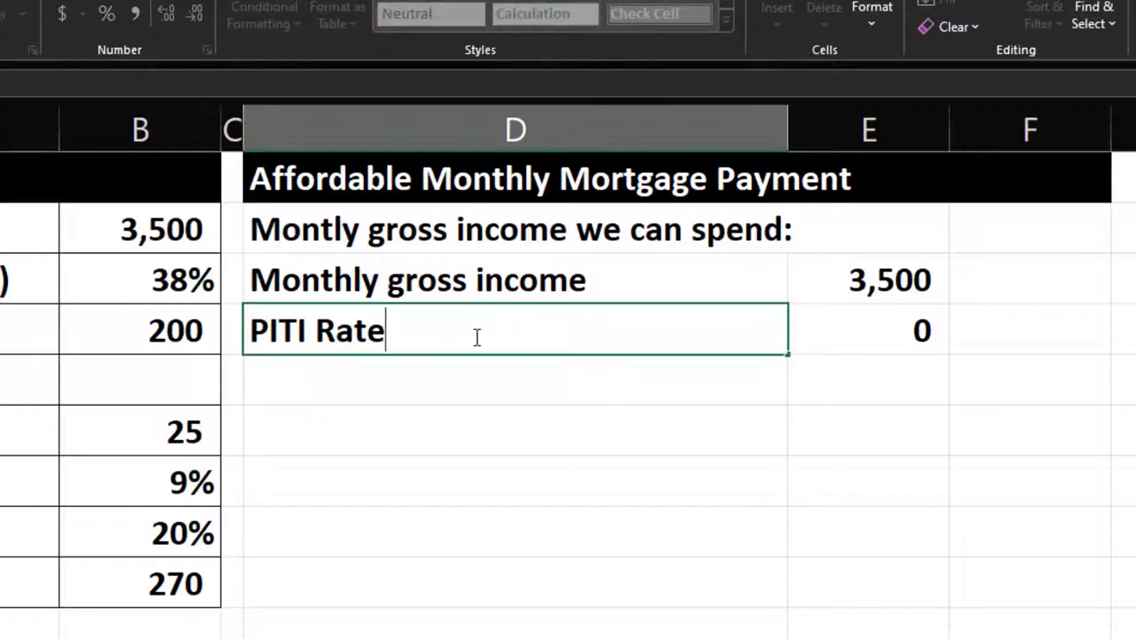
key("Return")
left_click_drag(788, 119, 699, 119)
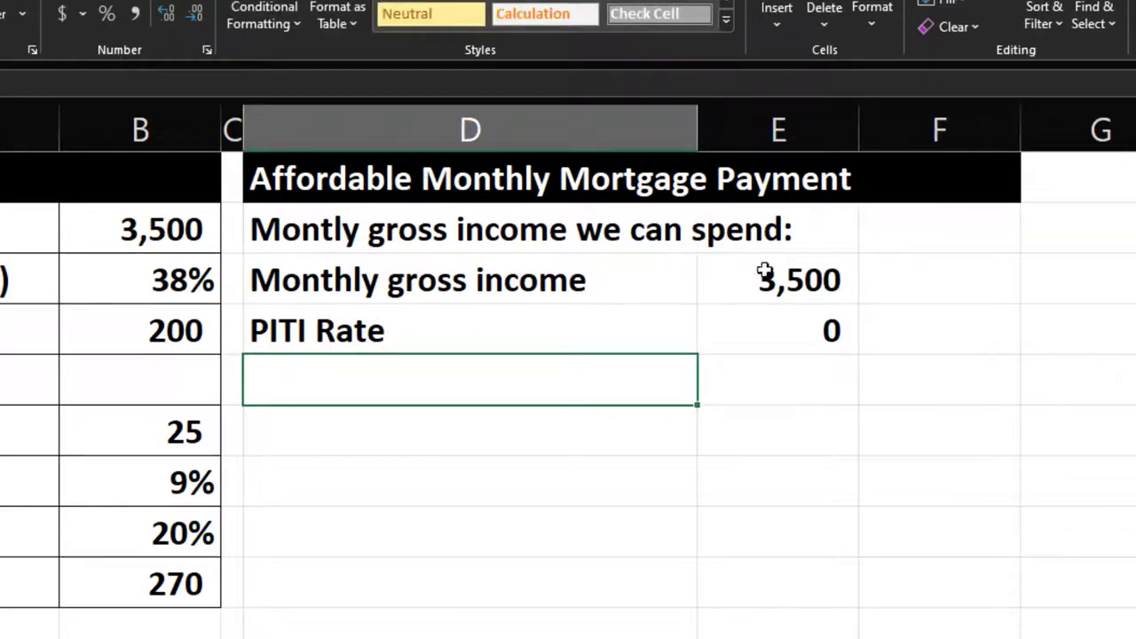
- Format the PITI rate in E4 as a percentage and underline it
left_click(807, 330)
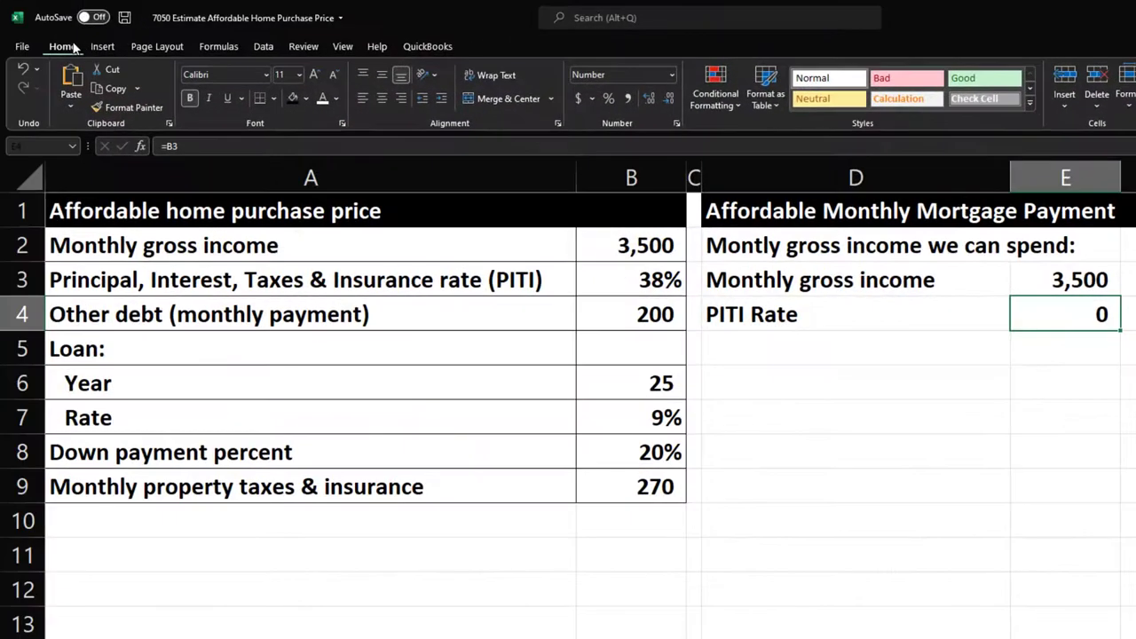
left_click(608, 99)
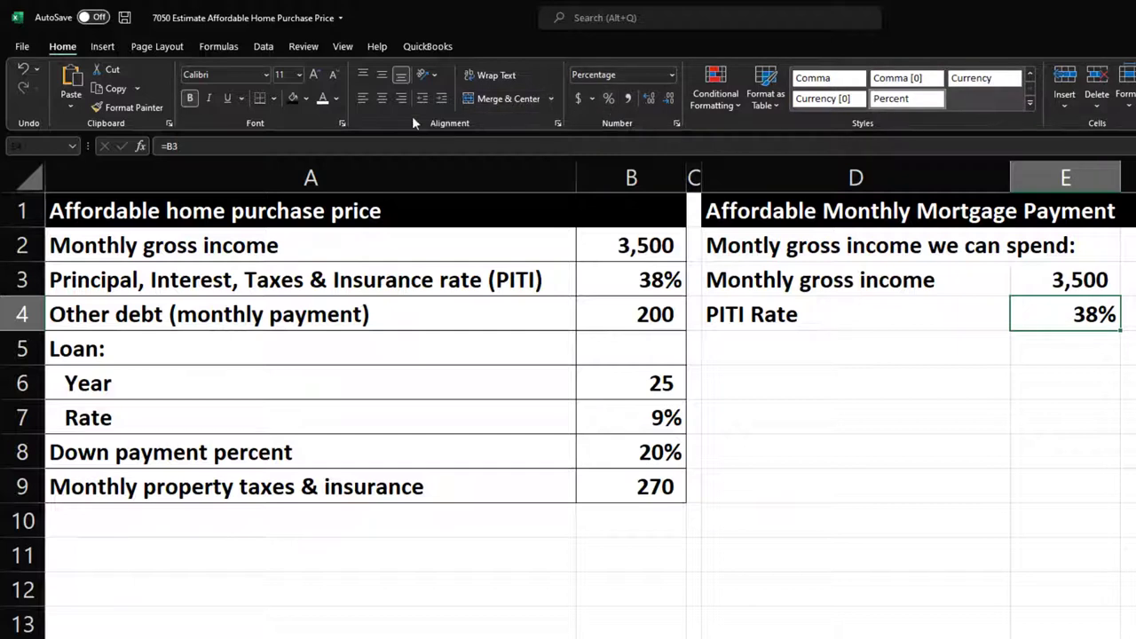
left_click(230, 98)
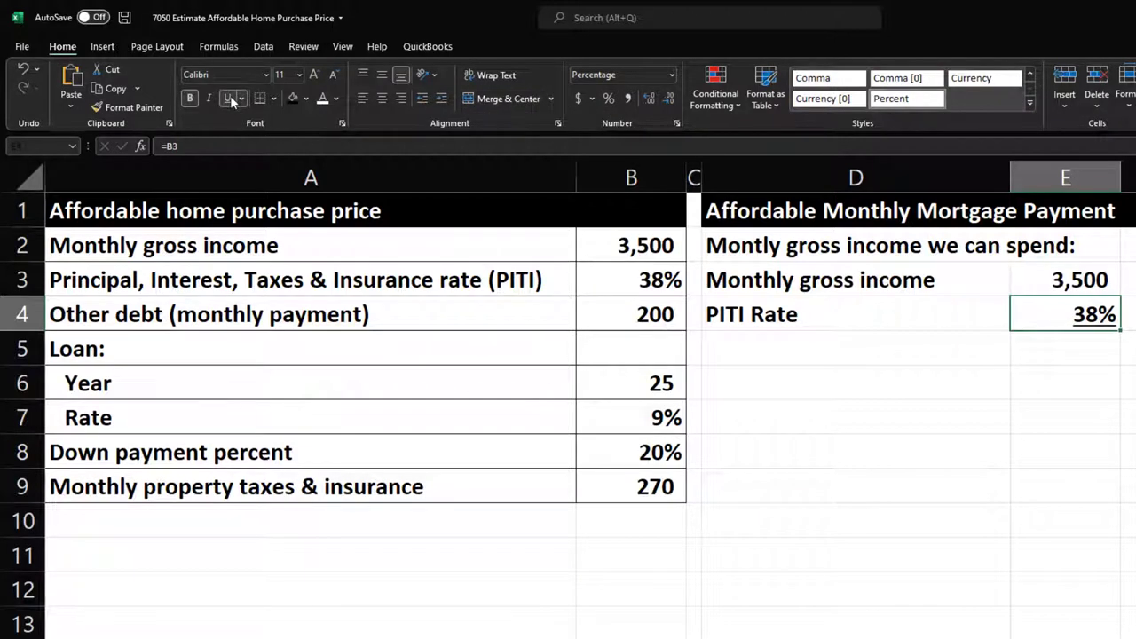
- Copy the D2 subheading into D5 and remove its trailing colon
left_click(785, 345)
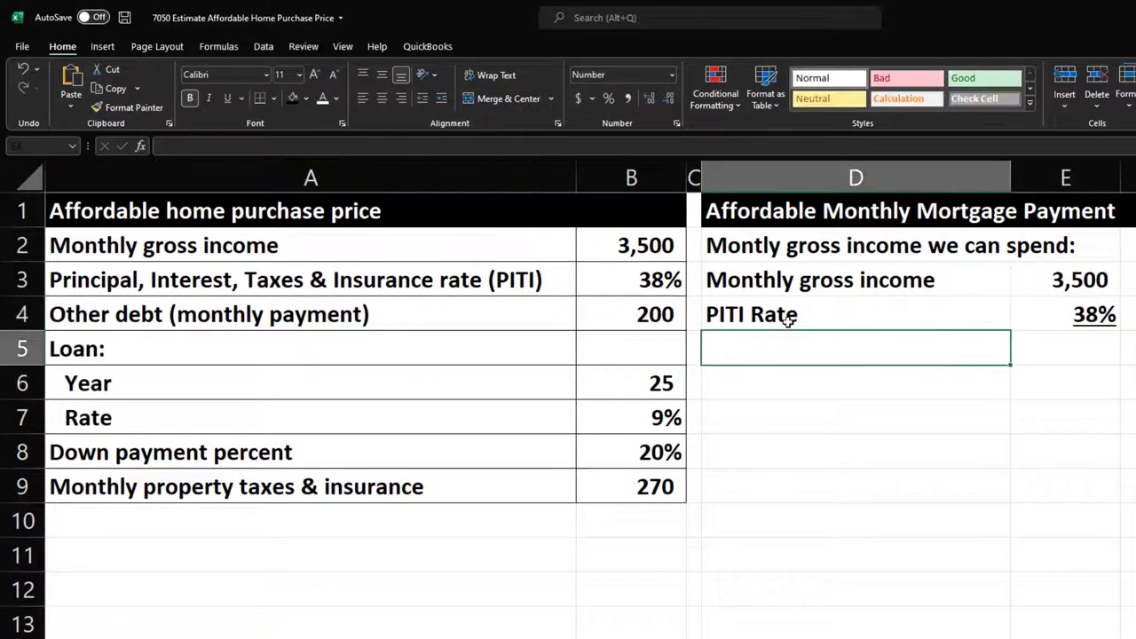
left_click(801, 248)
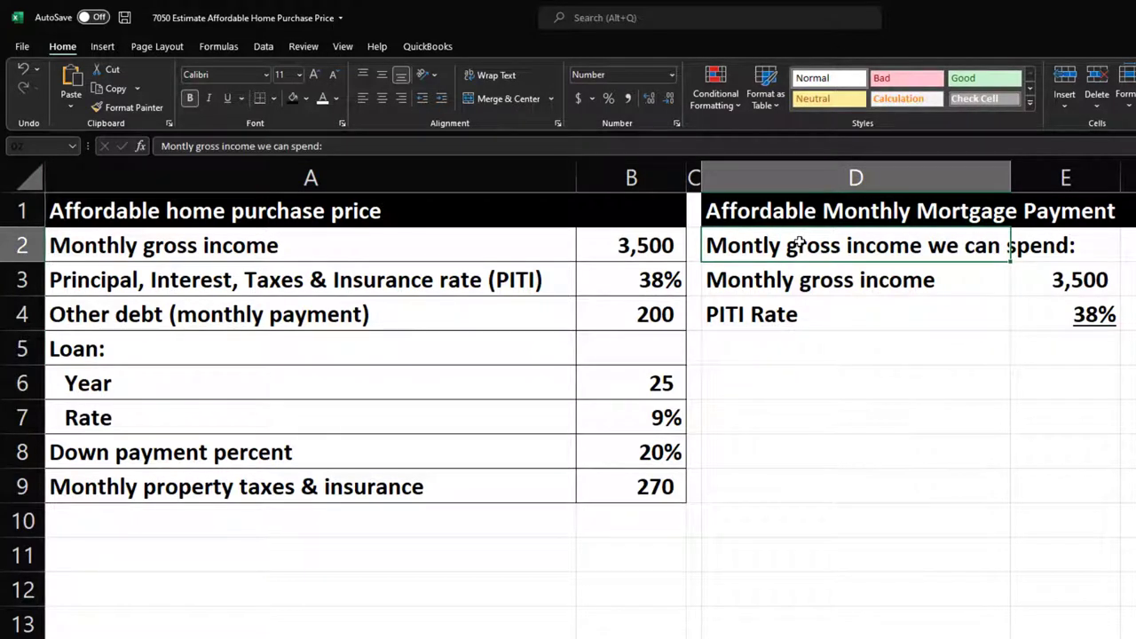
key("ctrl+c")
left_click(779, 349)
key("ctrl+v")
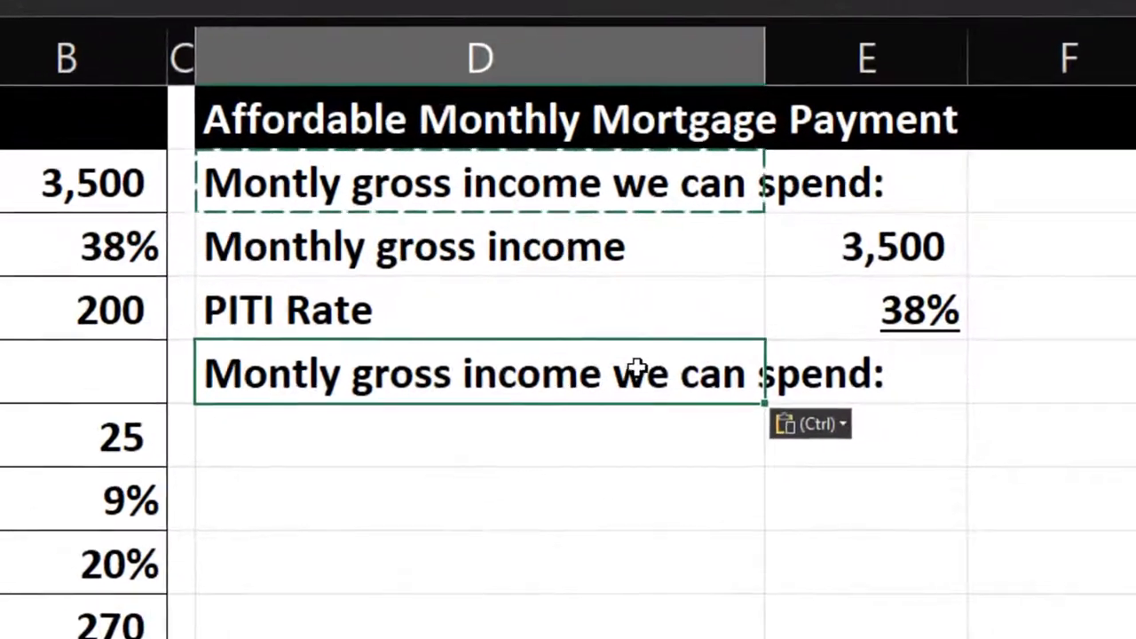
double_click(636, 368)
key("ctrl+Right")
key("ctrl+Right")
key("ctrl+Right")
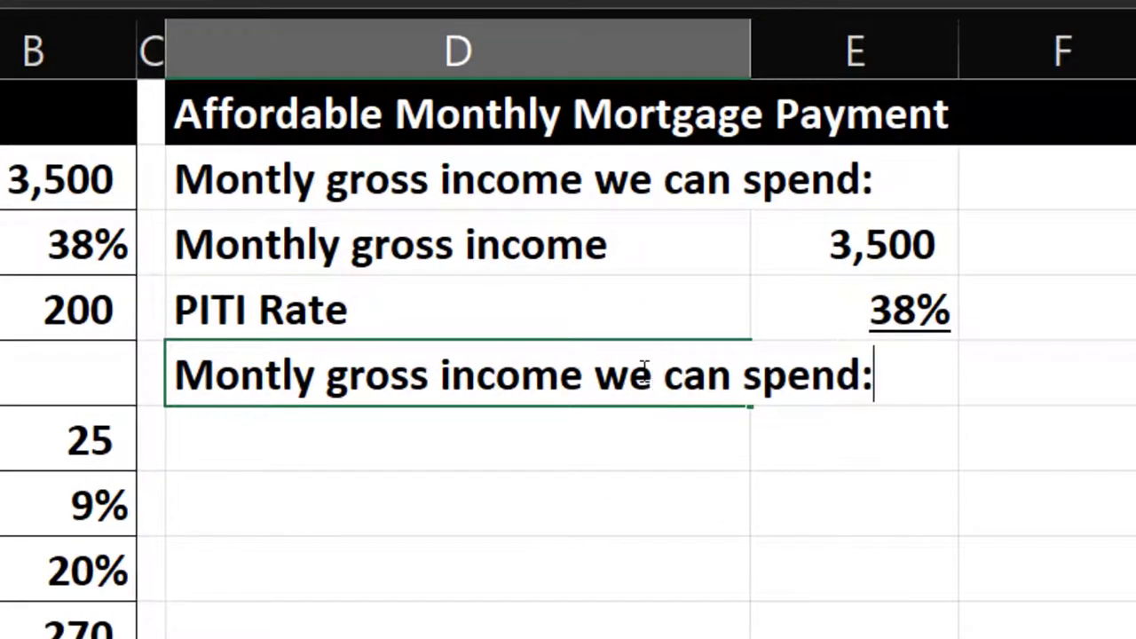
key("BackSpace")
key("Tab")
- Calculate the monthly gross income that can be spent in F5 with the formula =E3*E4
key("Tab")
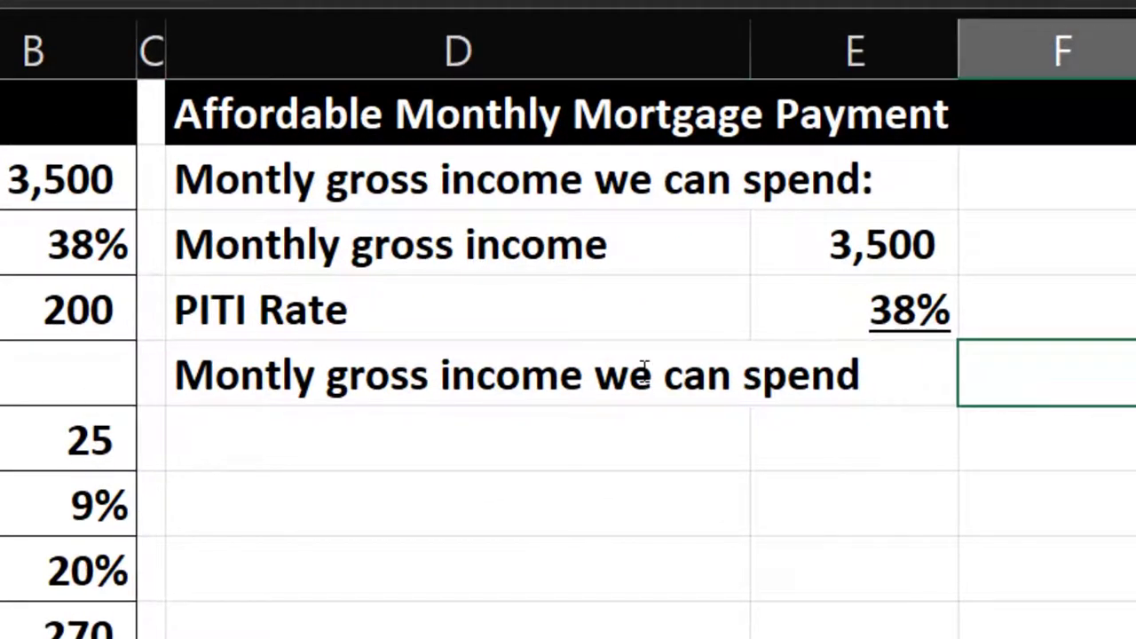
type("=")
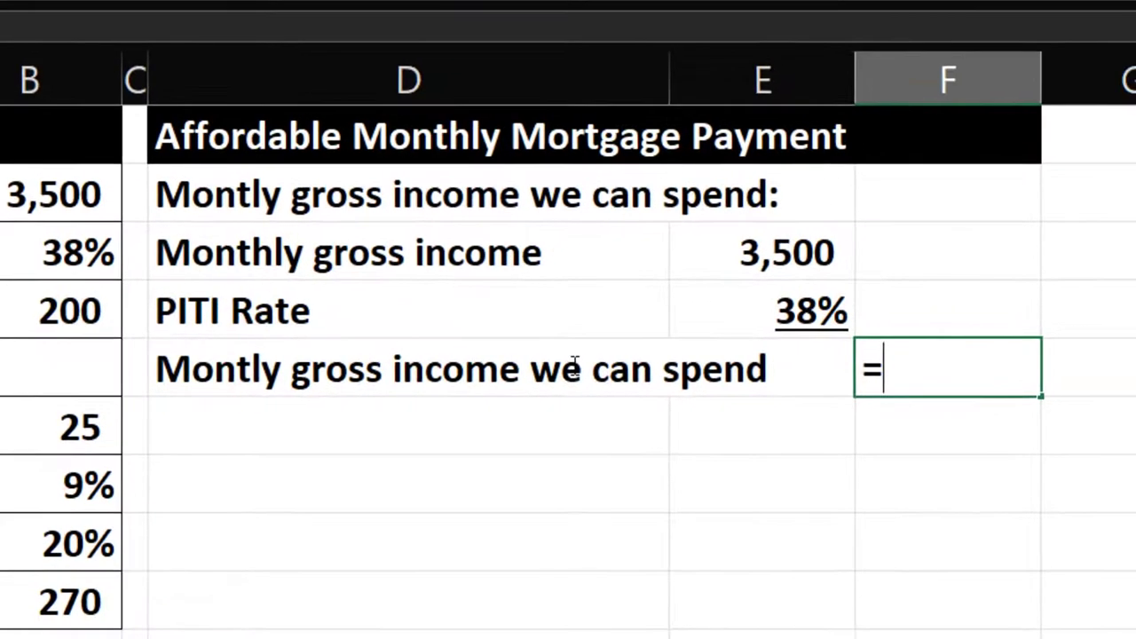
key("Left")
key("Up")
key("Up")
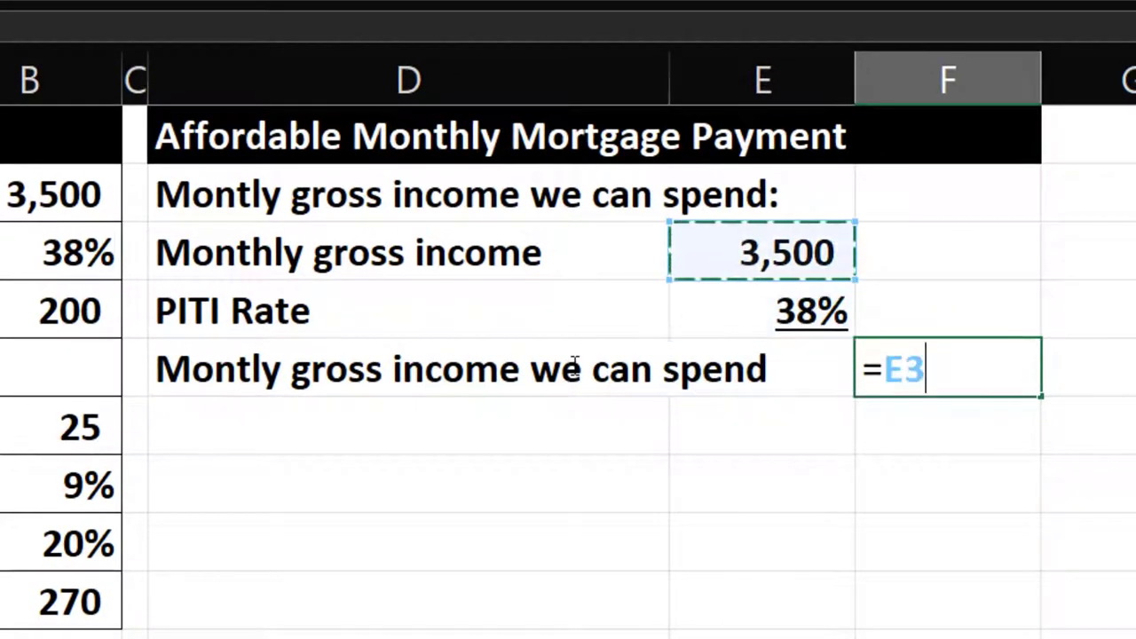
type("*")
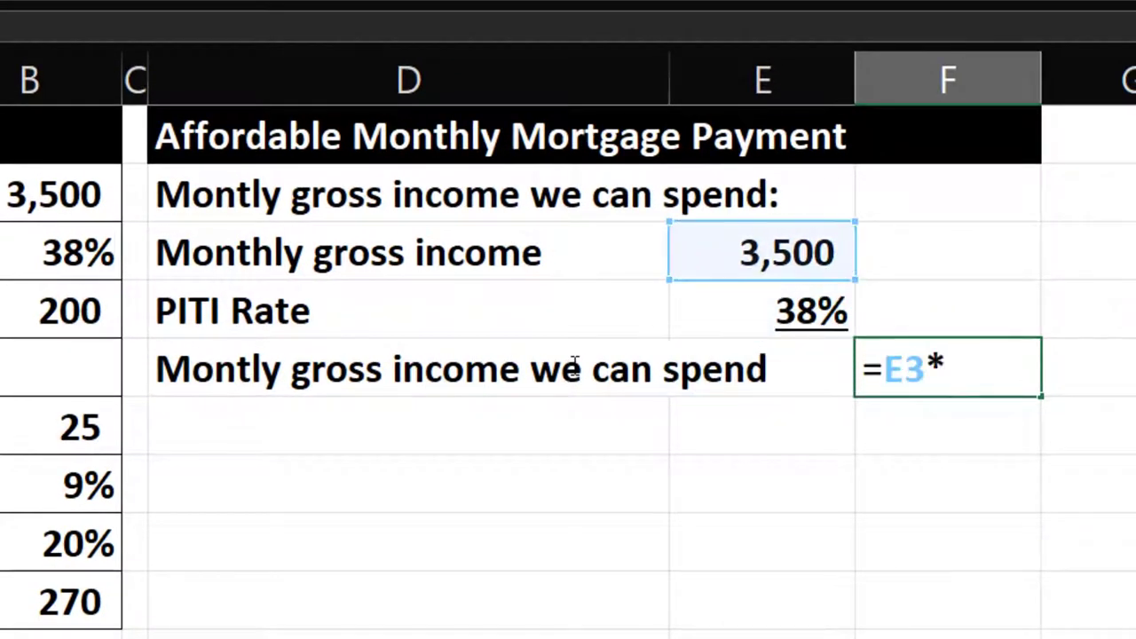
key("Left")
key("Up")
key("Return")
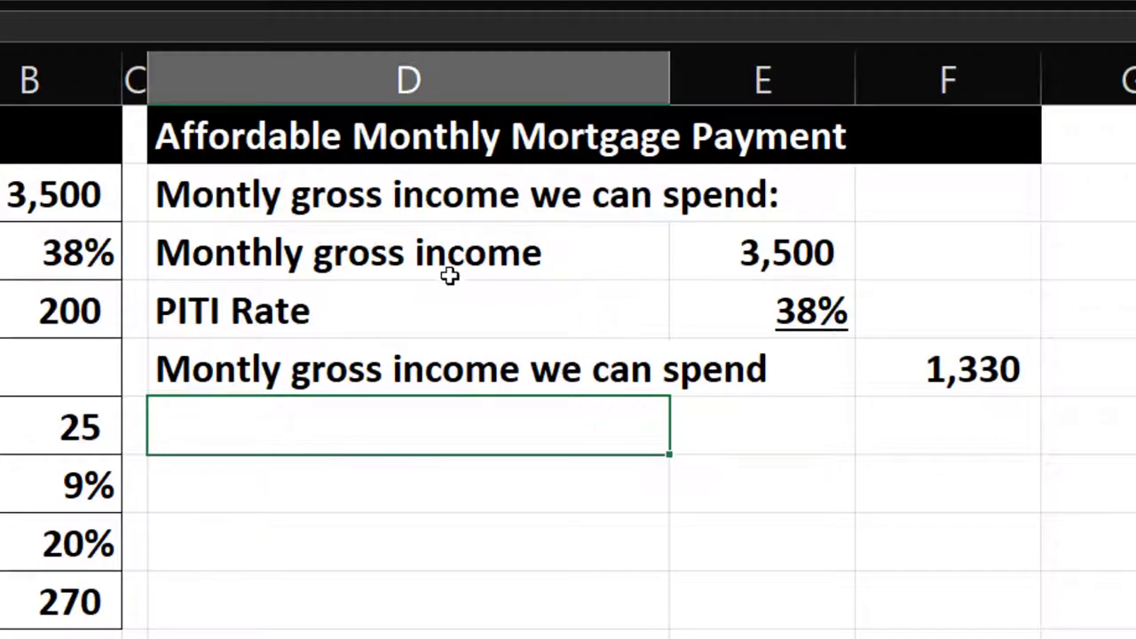
- Indent the labels in D3:D5 one level and correct the spelling in D5 to "Monthly gross income we can spend"
left_click_drag(437, 266, 430, 346)
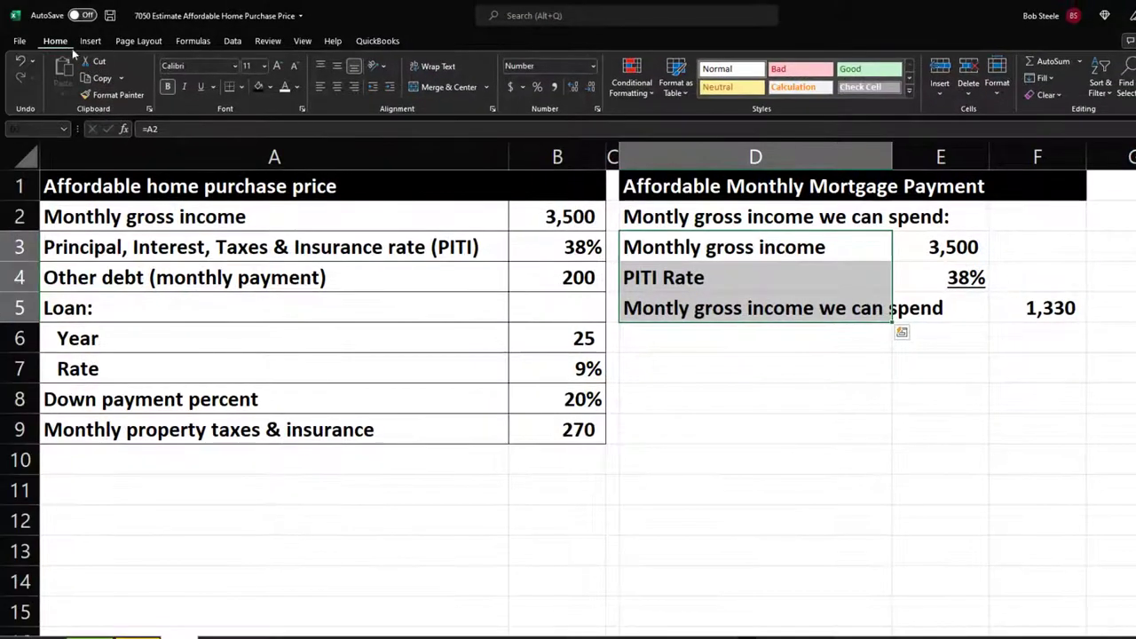
left_click(390, 86)
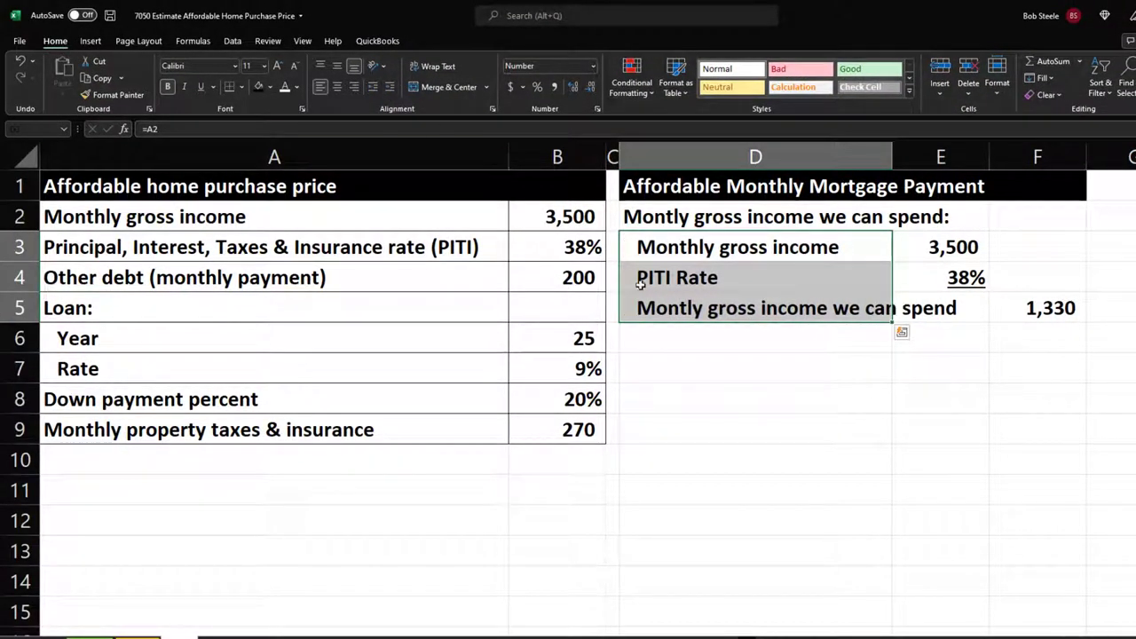
double_click(686, 305)
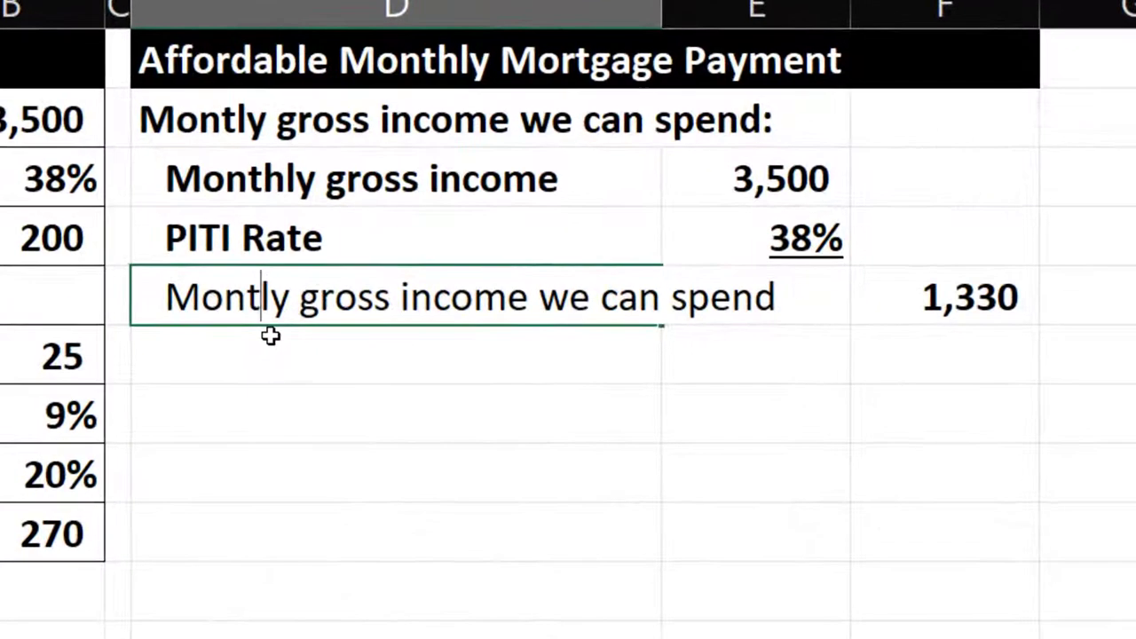
type("h")
key("Return")
- Indent the "Monthly gross income we can spend" label in D5 one more level
key("Up")
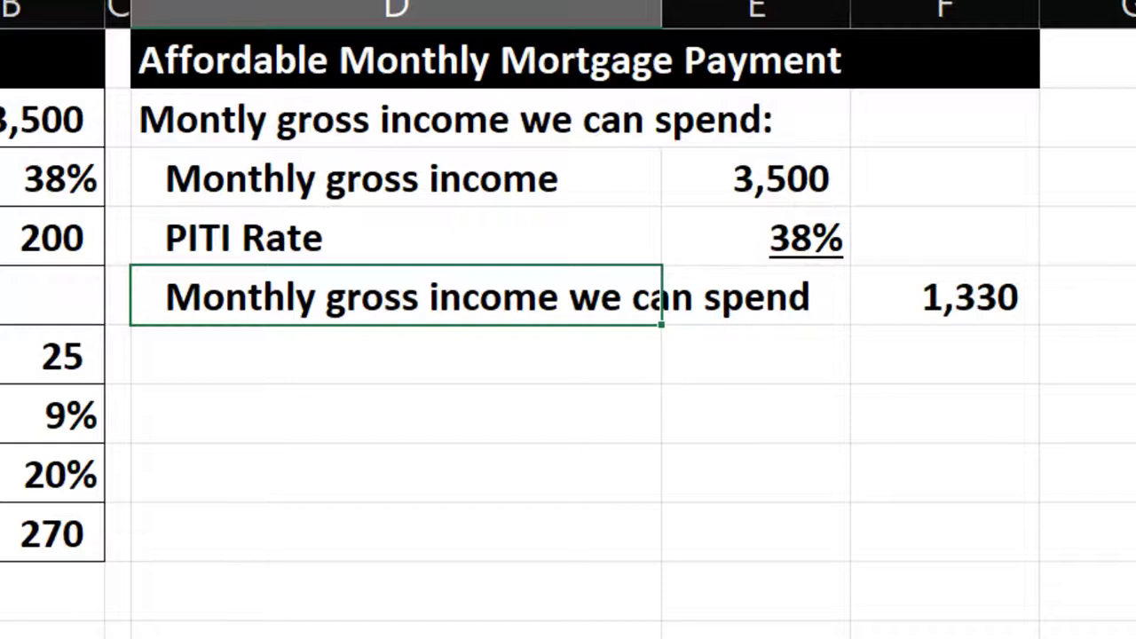
key("alt+h")
key("6")
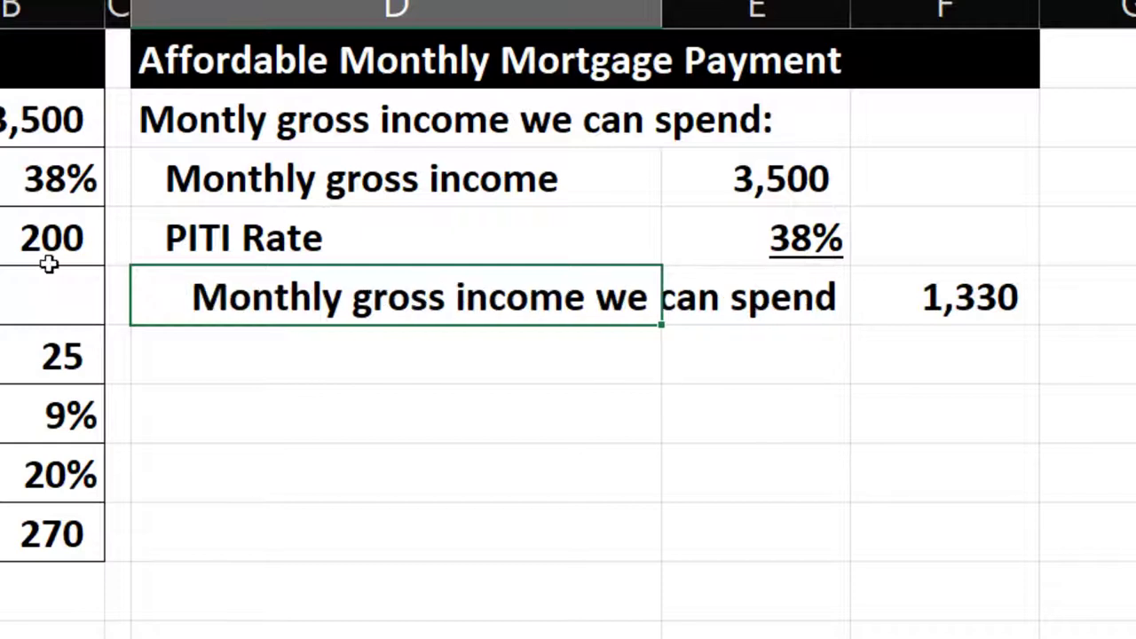
left_click(268, 408)
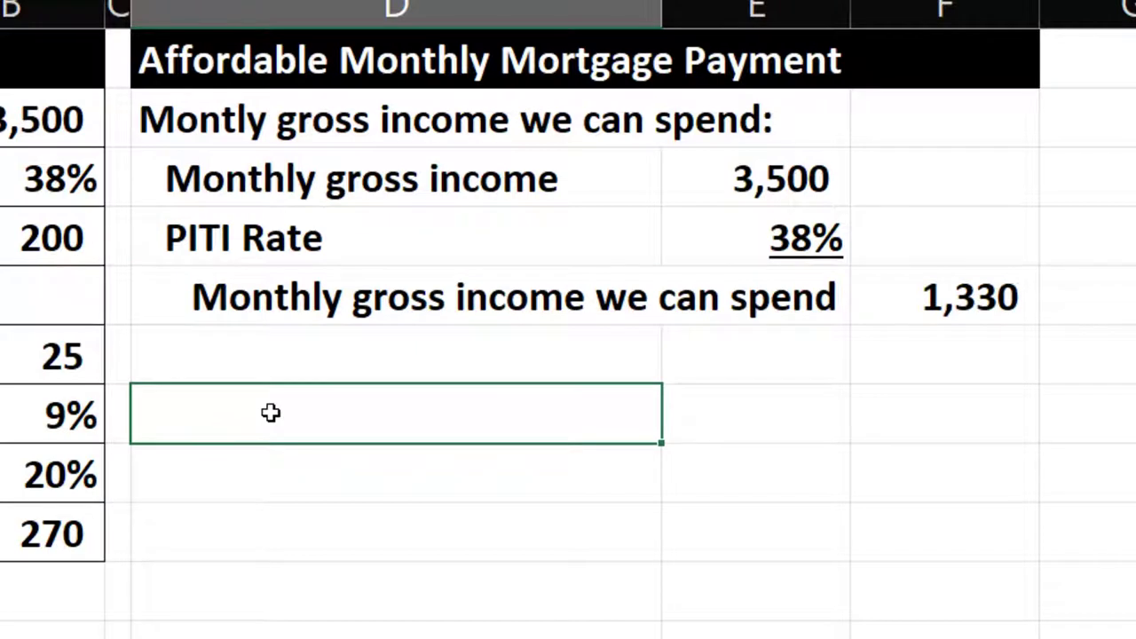
left_click(720, 201)
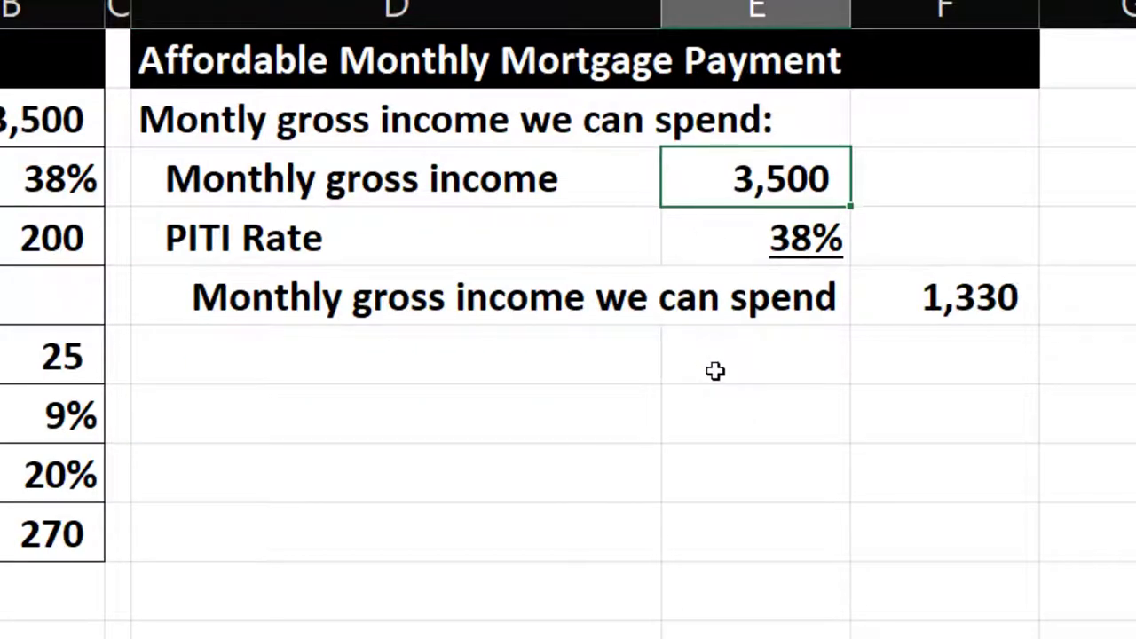
key("Down")
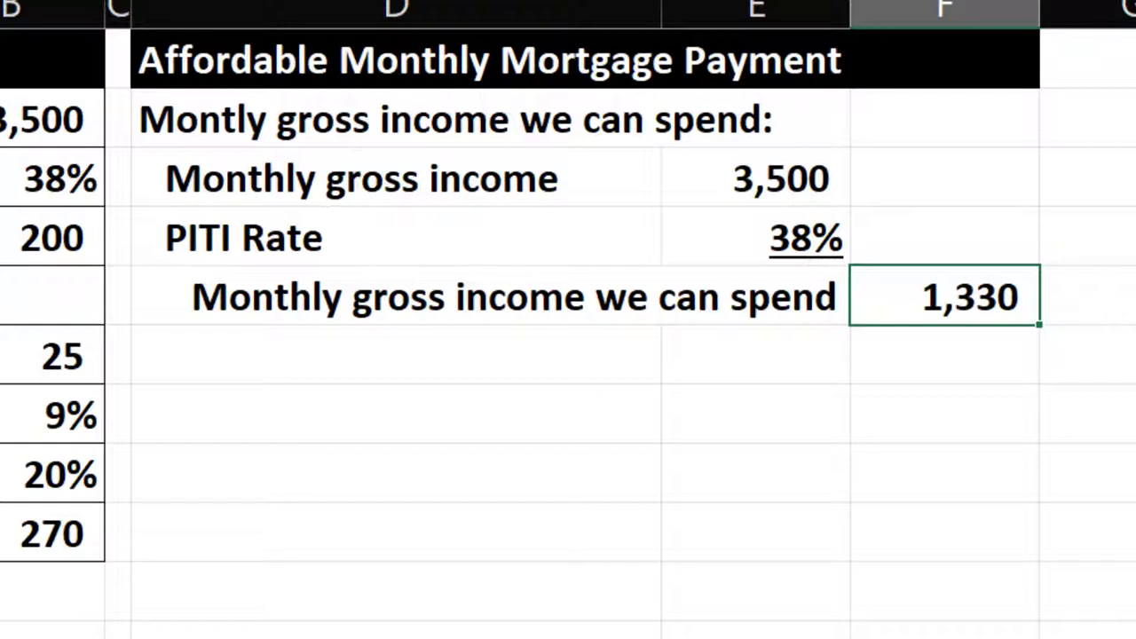
left_click(757, 356)
left_click(396, 355)
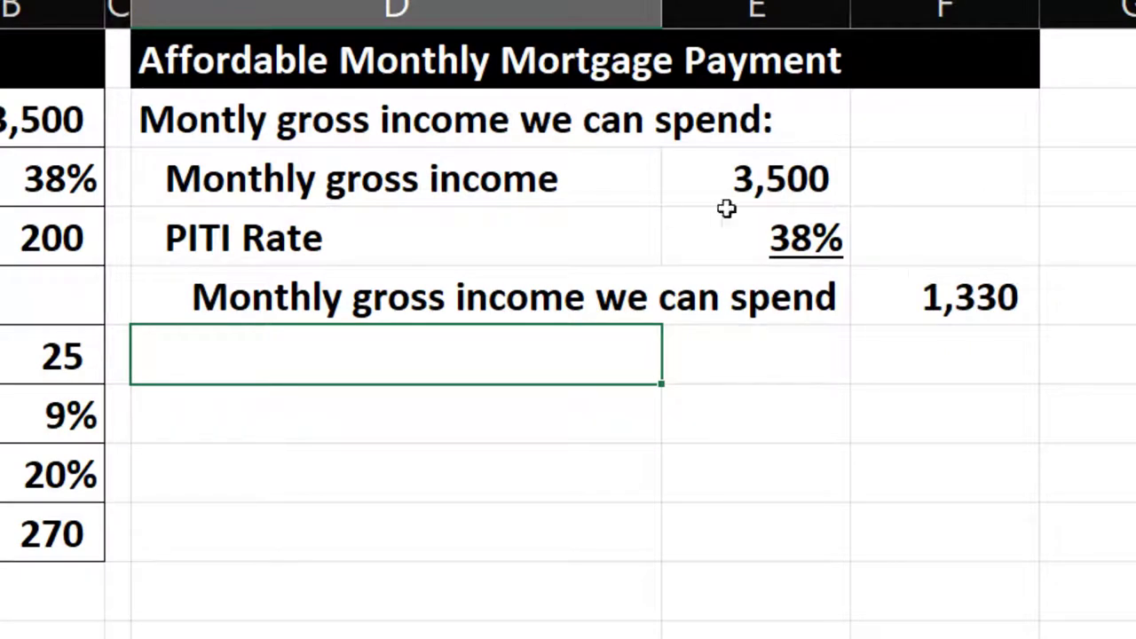
left_click(923, 295)
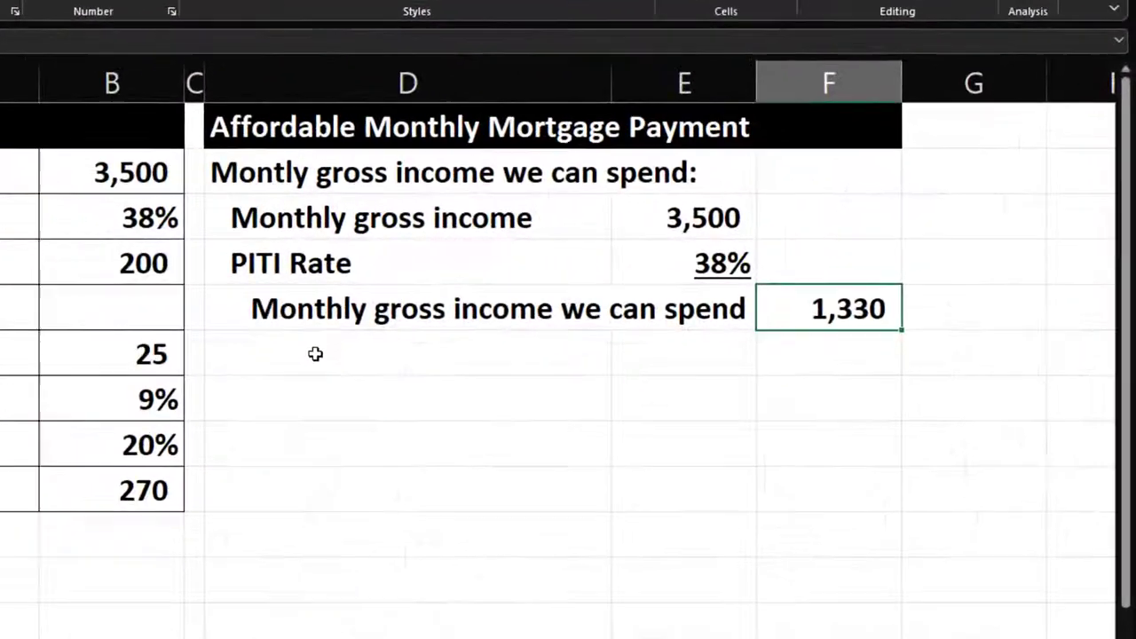
- Link D6 to the "Monthly property taxes & insurance" label with the formula =A9
left_click(642, 310)
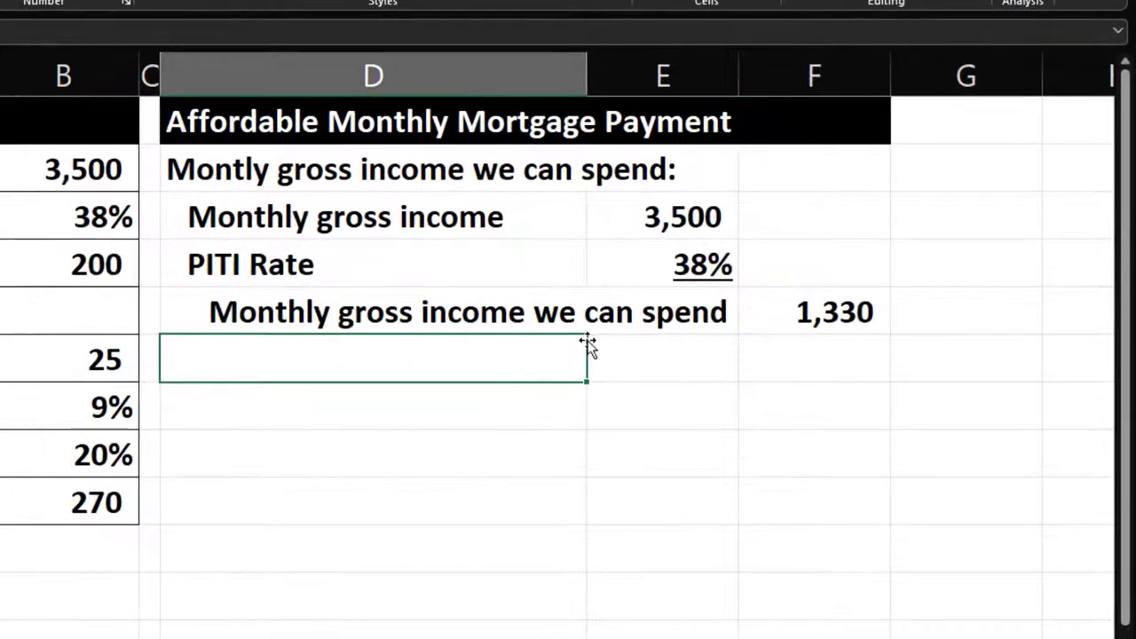
type("=")
key("Left")
key("Left")
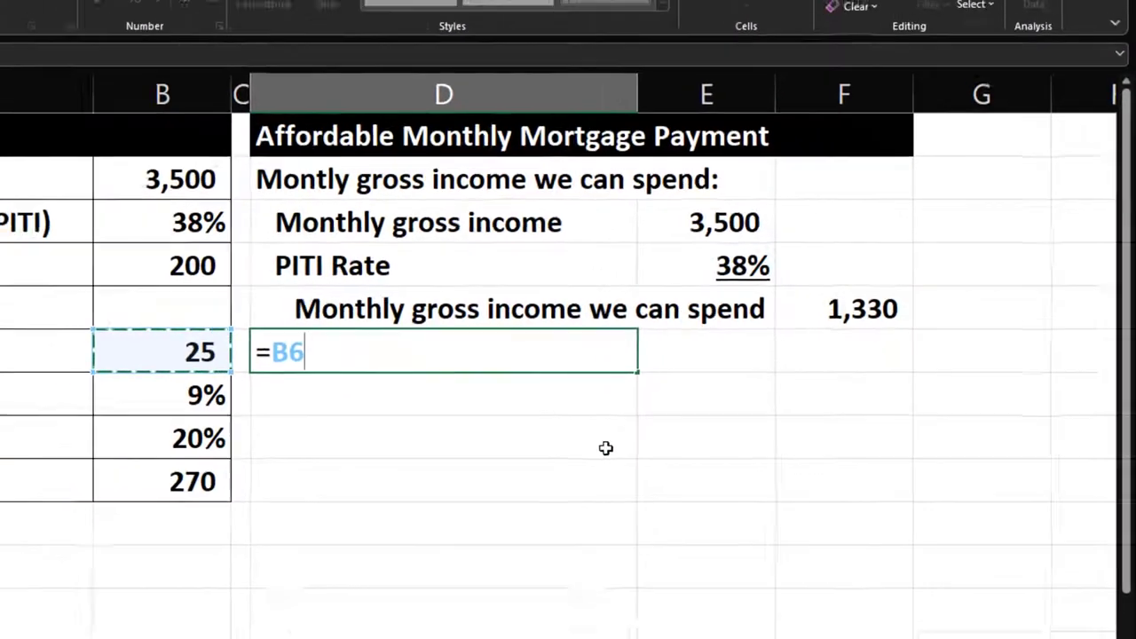
key("Left")
key("Down")
key("Down")
key("Down")
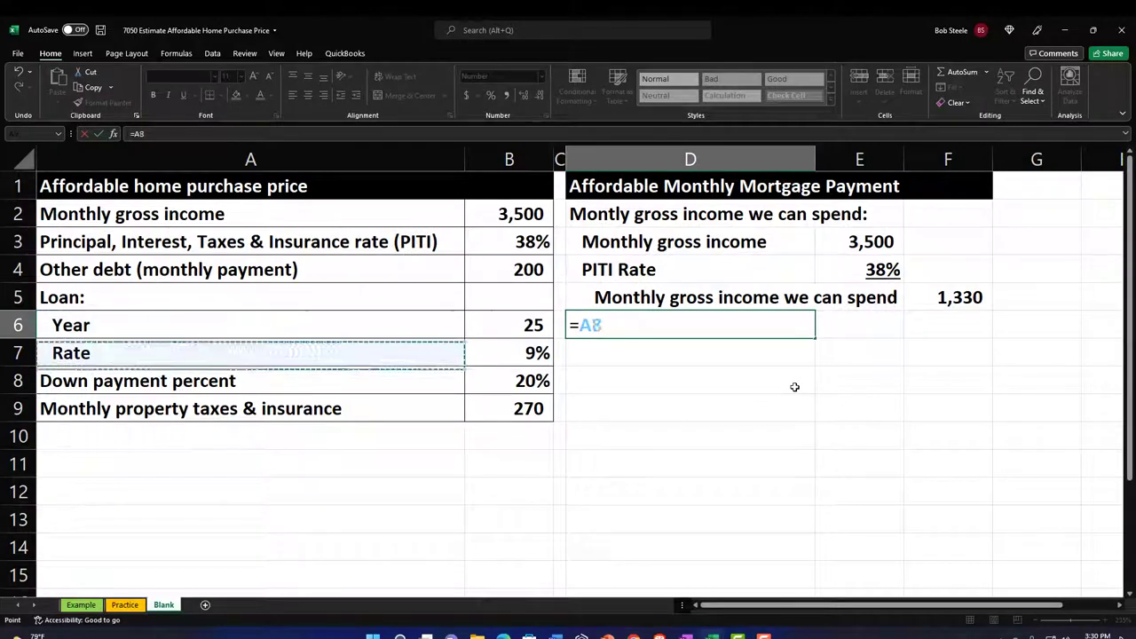
key("Tab")
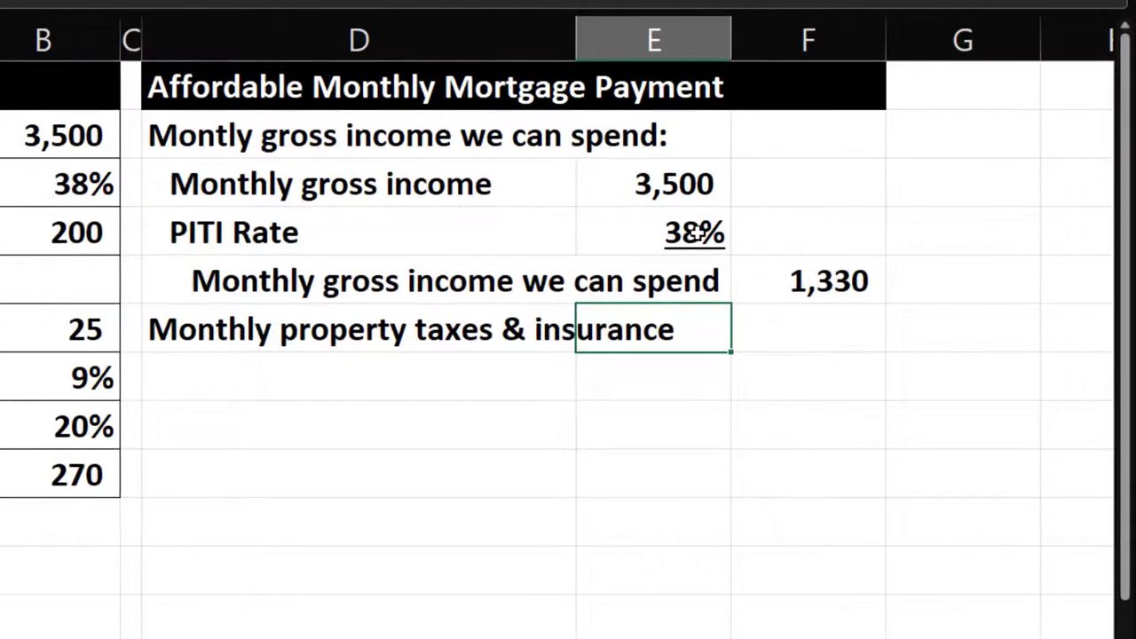
- Enter the monthly property taxes and insurance as a deduction in F6 with the formula -B9
key("Right")
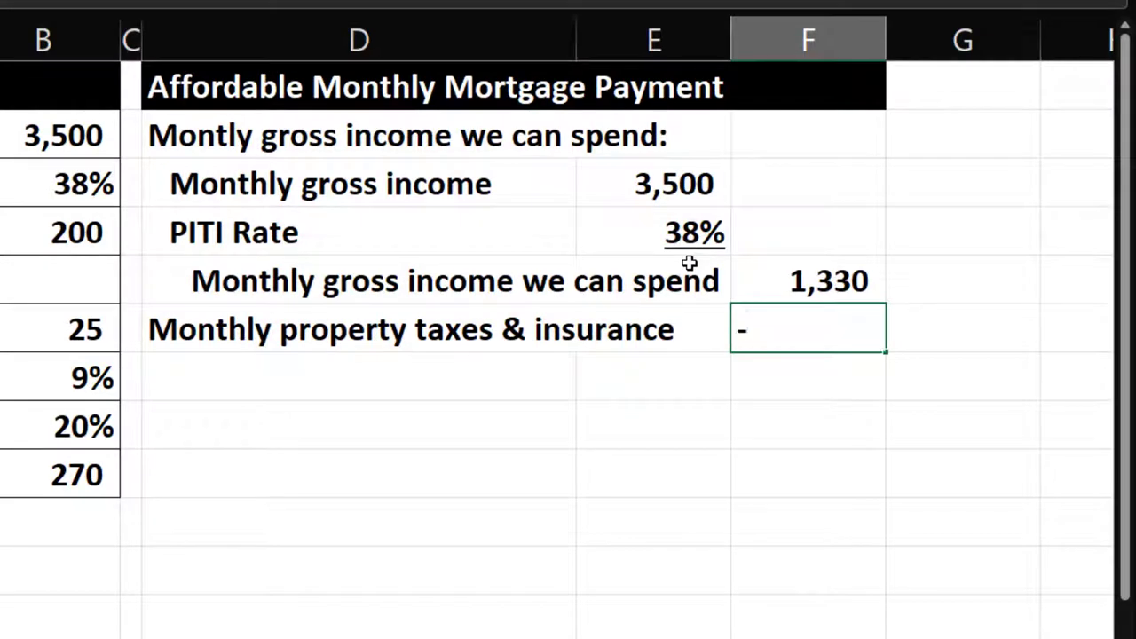
type("-")
key("Left")
key("Left")
key("Left")
key("Left")
key("Down")
key("Down")
key("Down")
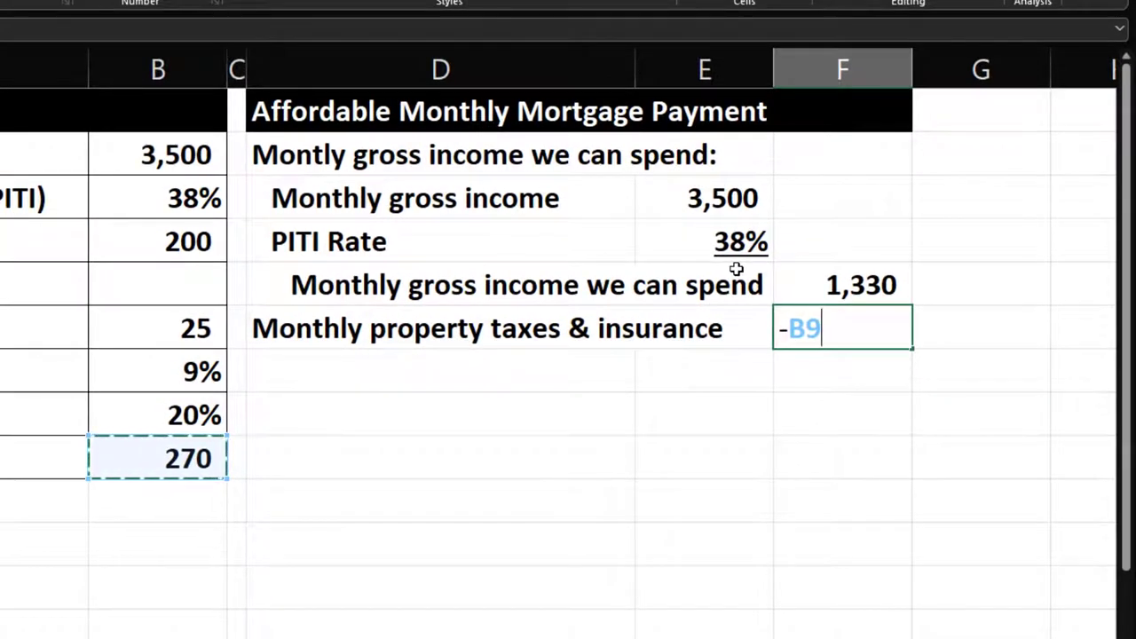
key("Return")
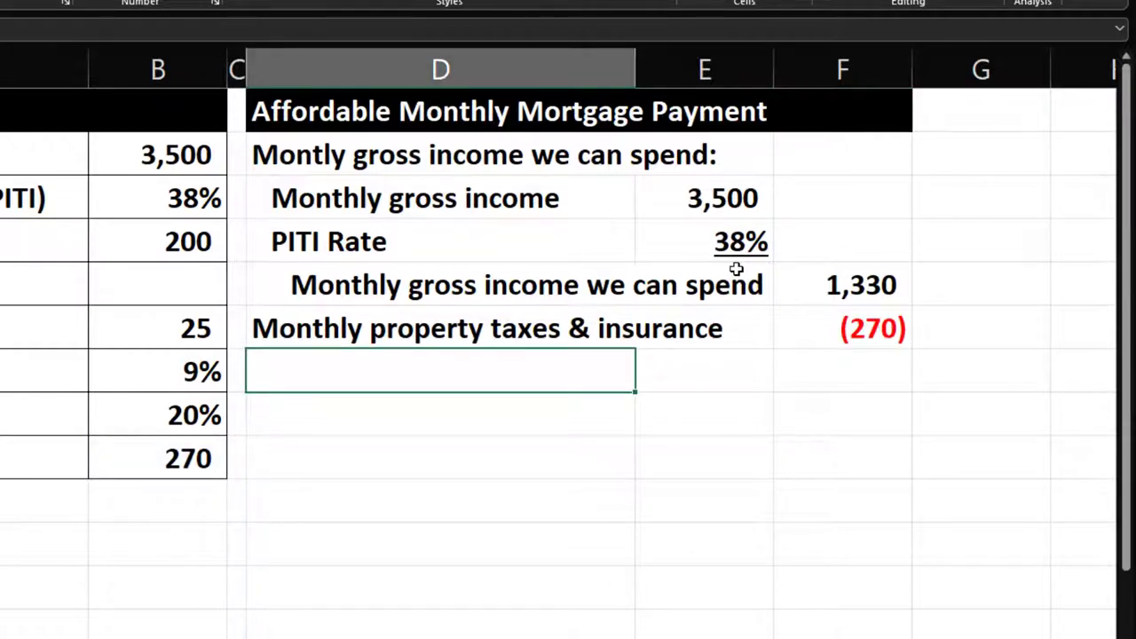
- Link D7 to the "Other debt (monthly payment)" label with the formula =A4
type("=")
key("Left")
key("Left")
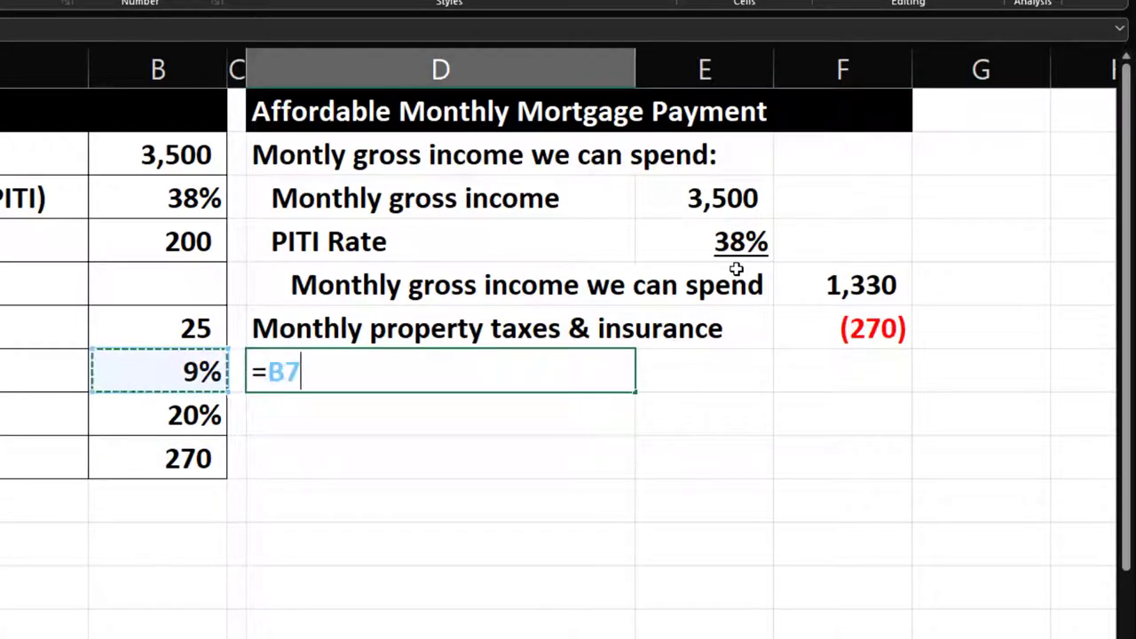
key("Left")
key("Up")
key("Up")
key("Up")
key("Tab")
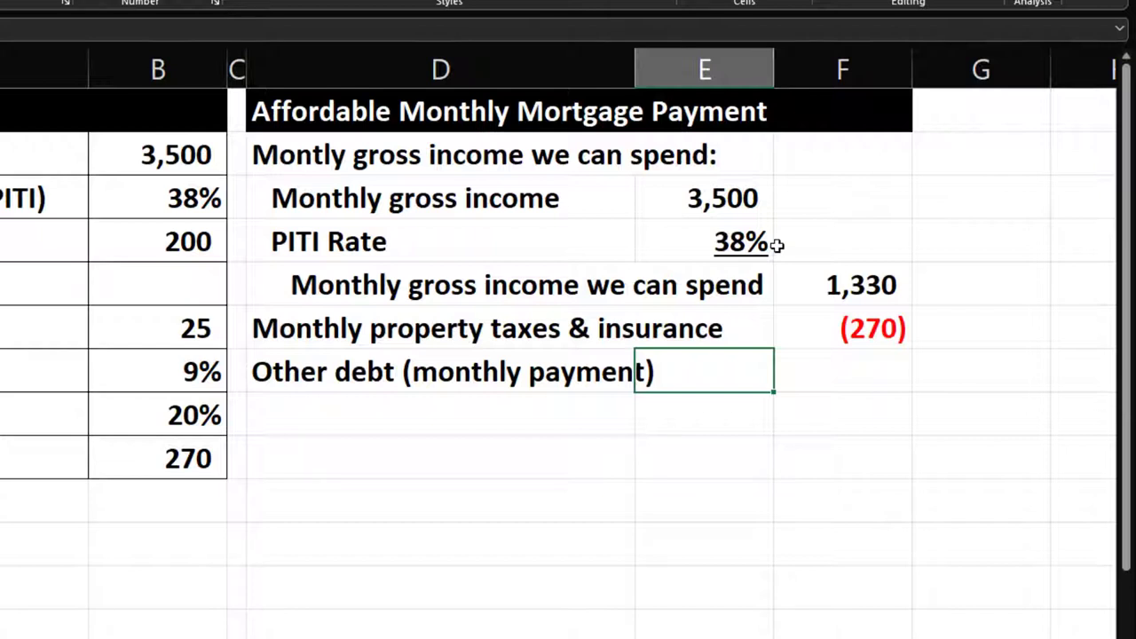
- Enter the other monthly debt as a deduction in F7 with the formula -B4 and underline the amount
left_click(856, 276)
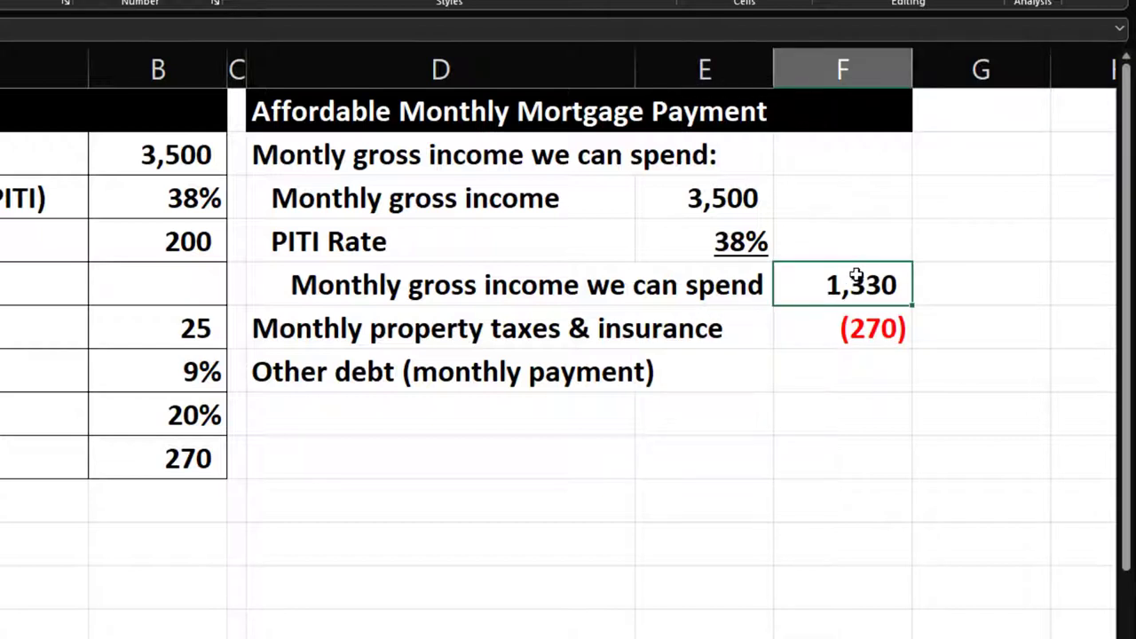
key("Down")
key("Down")
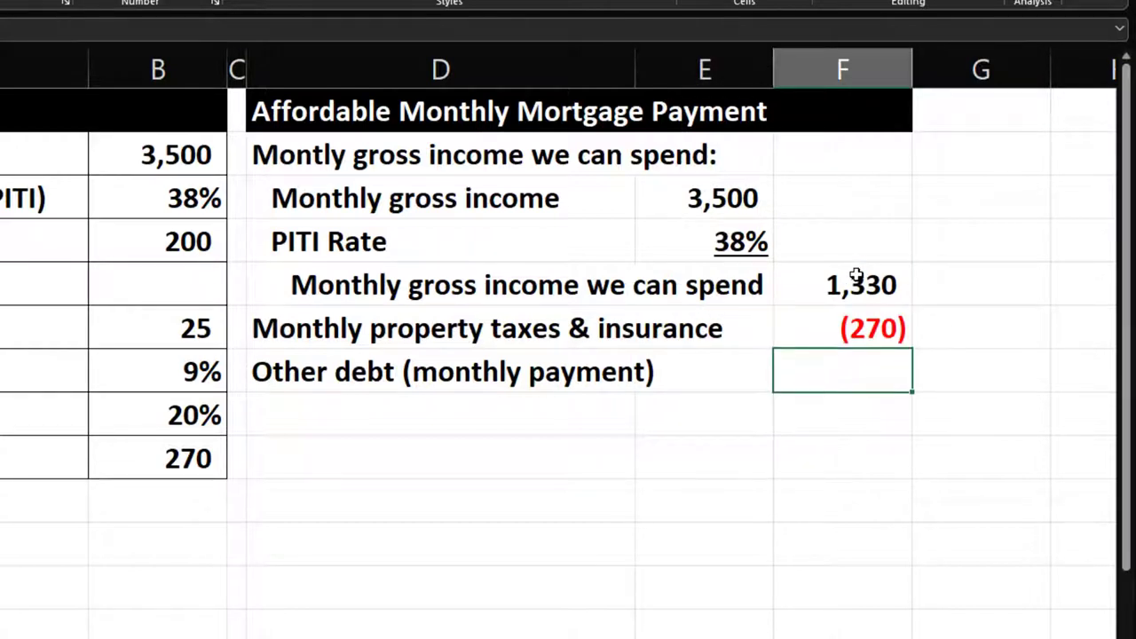
type("-")
key("Left")
key("Left")
key("Left")
key("Left")
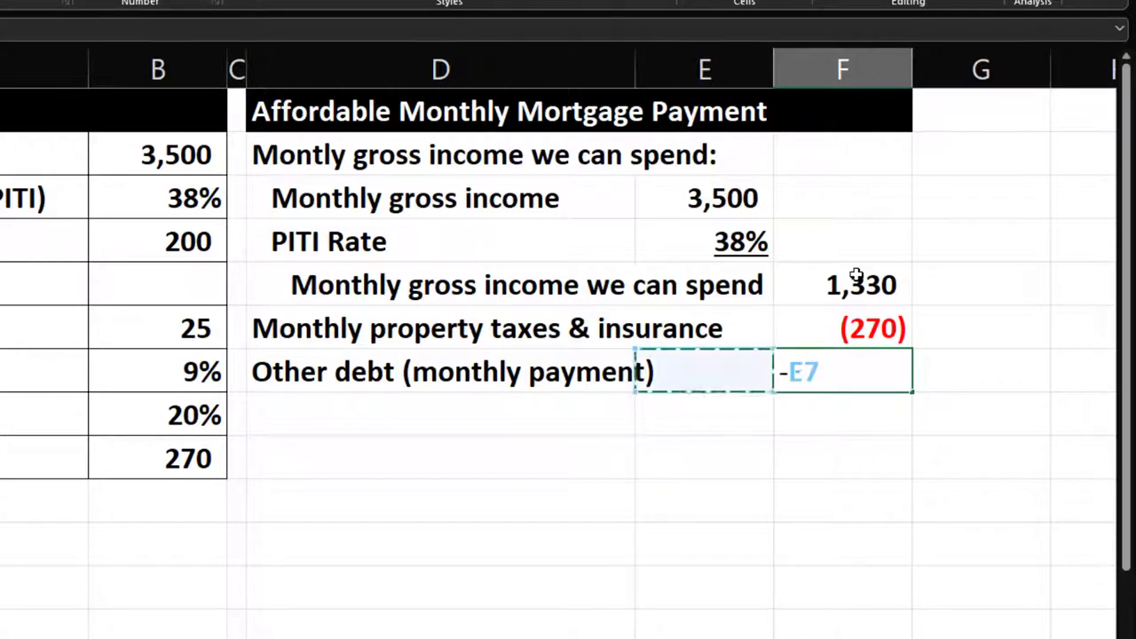
key("Up")
key("Up")
key("Up")
key("Return")
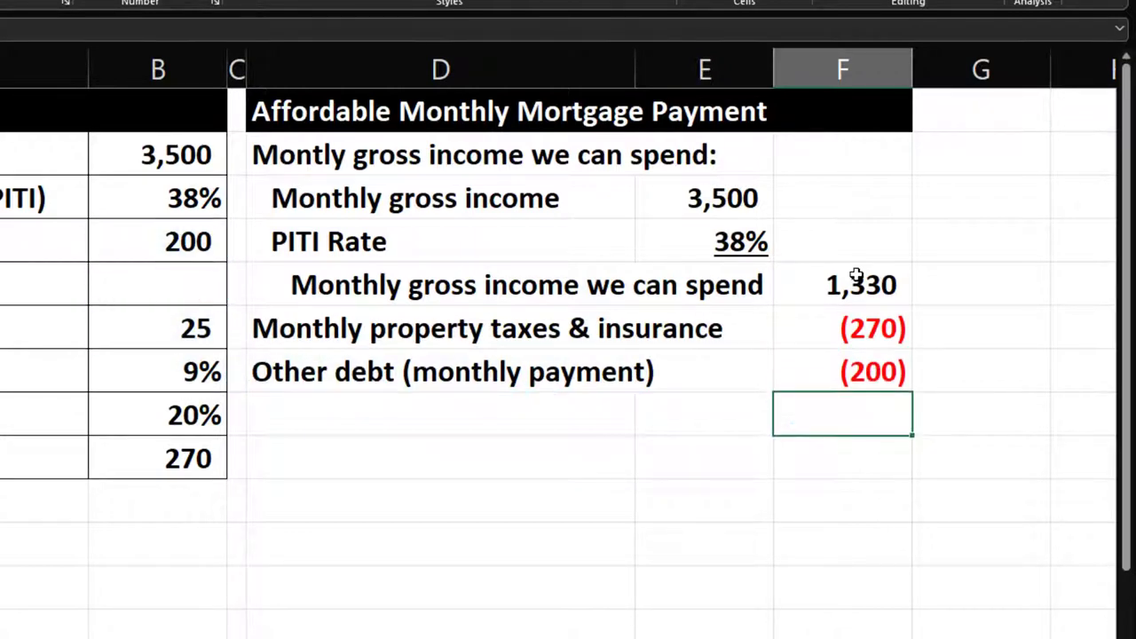
key("Up")
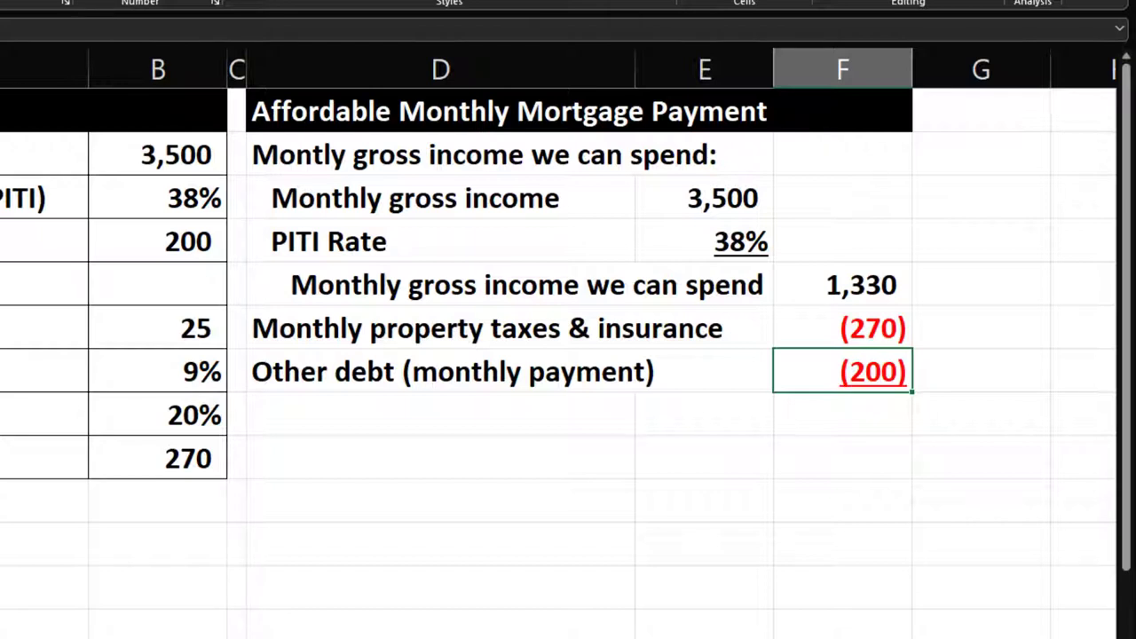
- Label the result row in D8 "Affordable monthly mortgage payment"
left_click(368, 423)
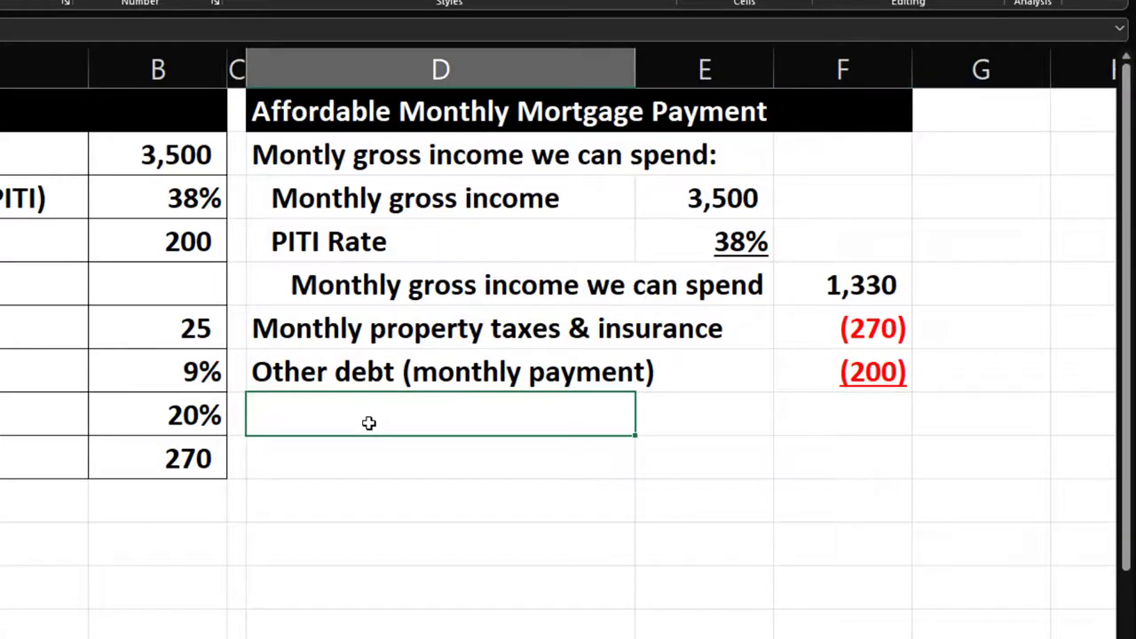
type("A")
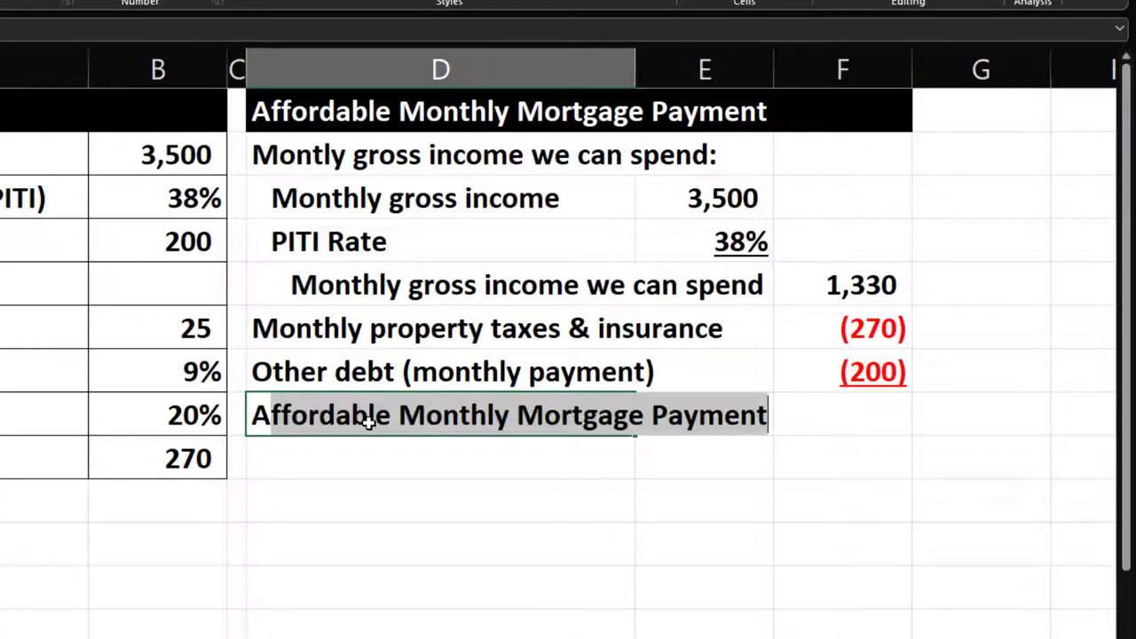
type("ffordabel mo")
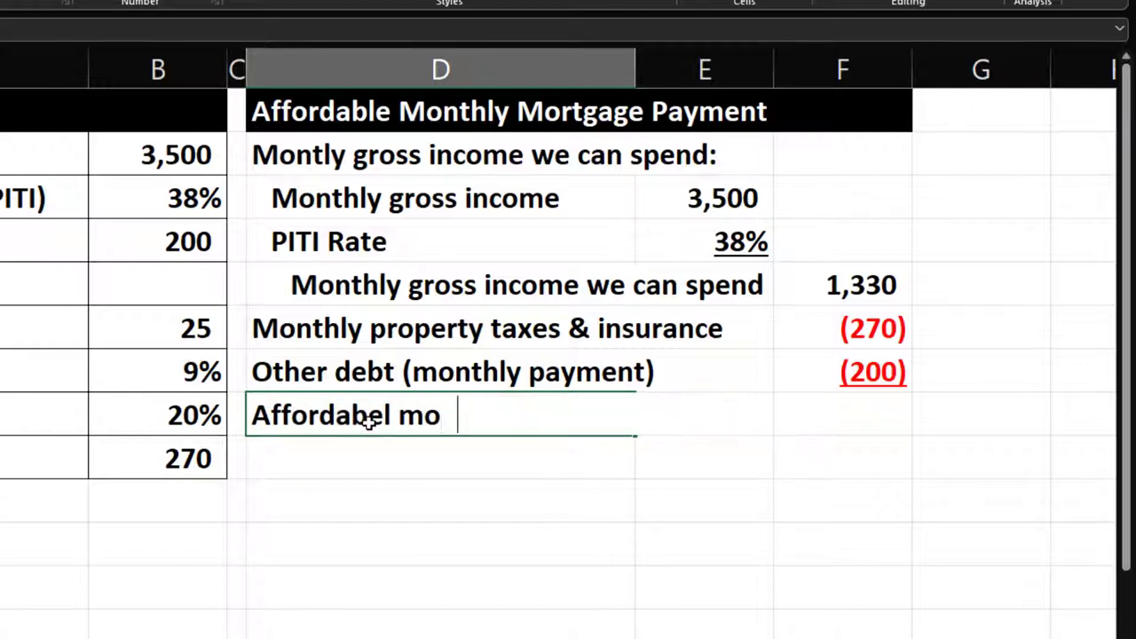
key("BackSpace")
key("BackSpace")
key("BackSpace")
key("BackSpace")
key("BackSpace")
type("le")
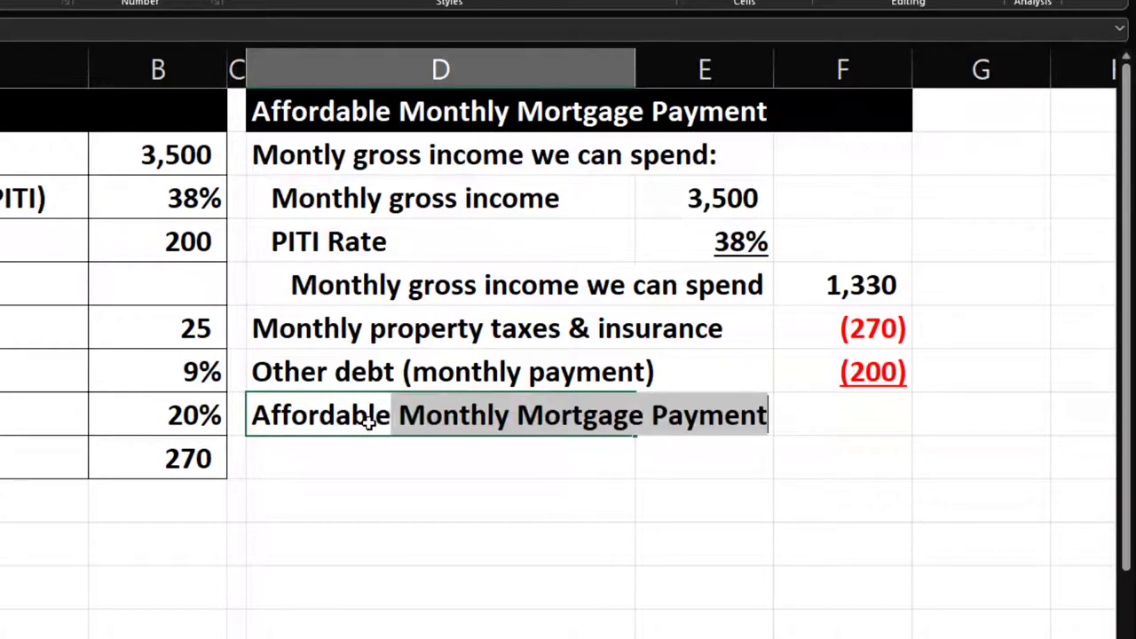
type(" monthly")
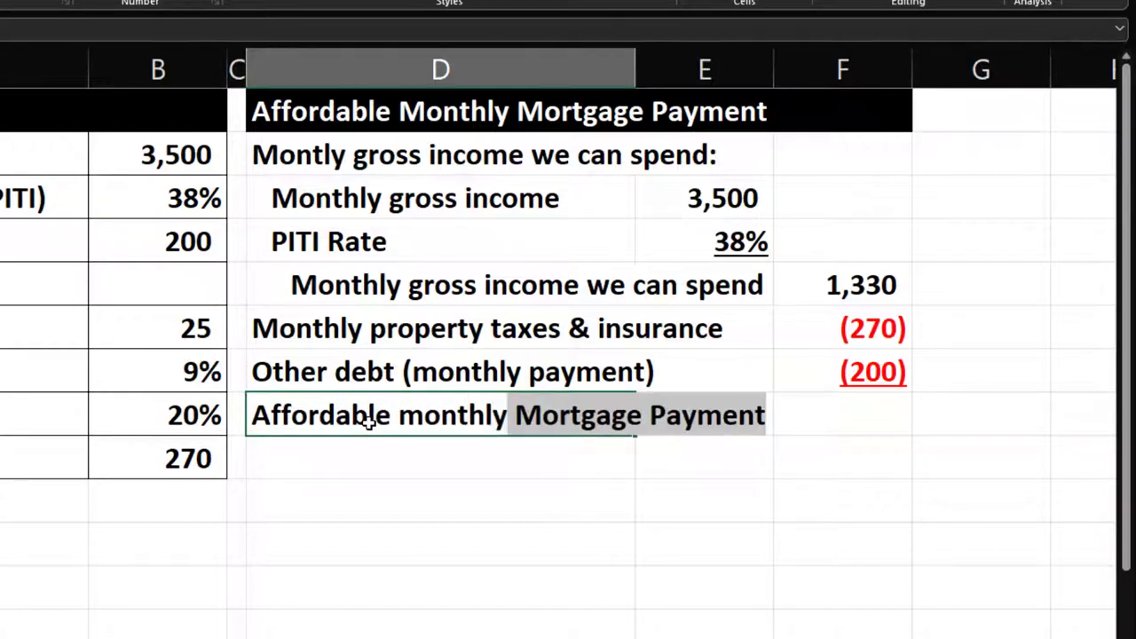
type(" mortgage payments")
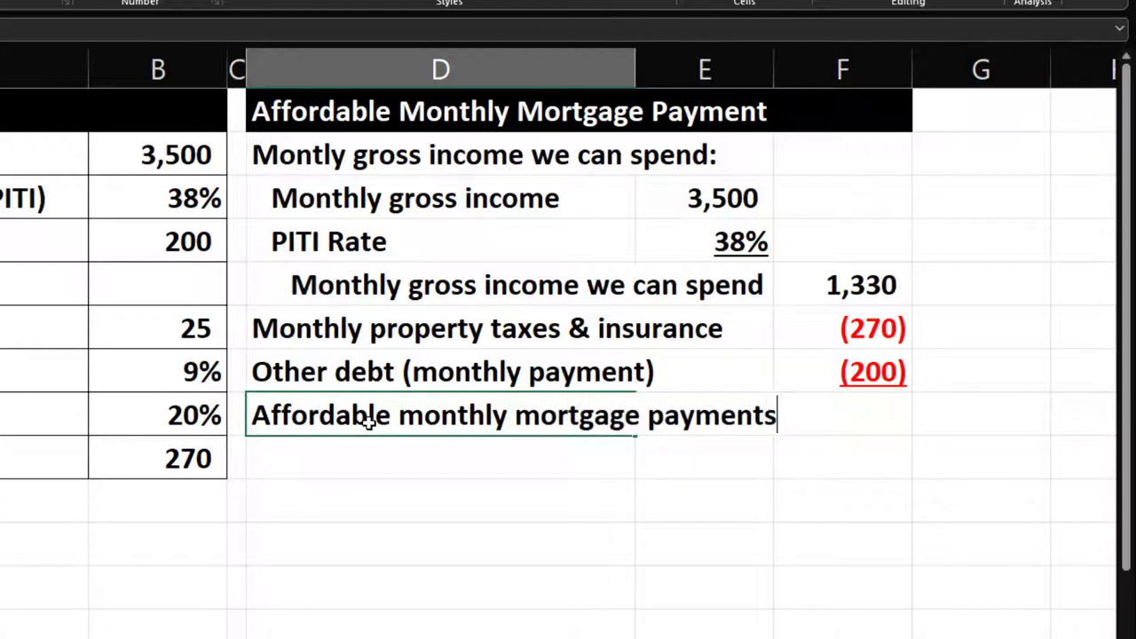
key("BackSpace")
key("Tab")
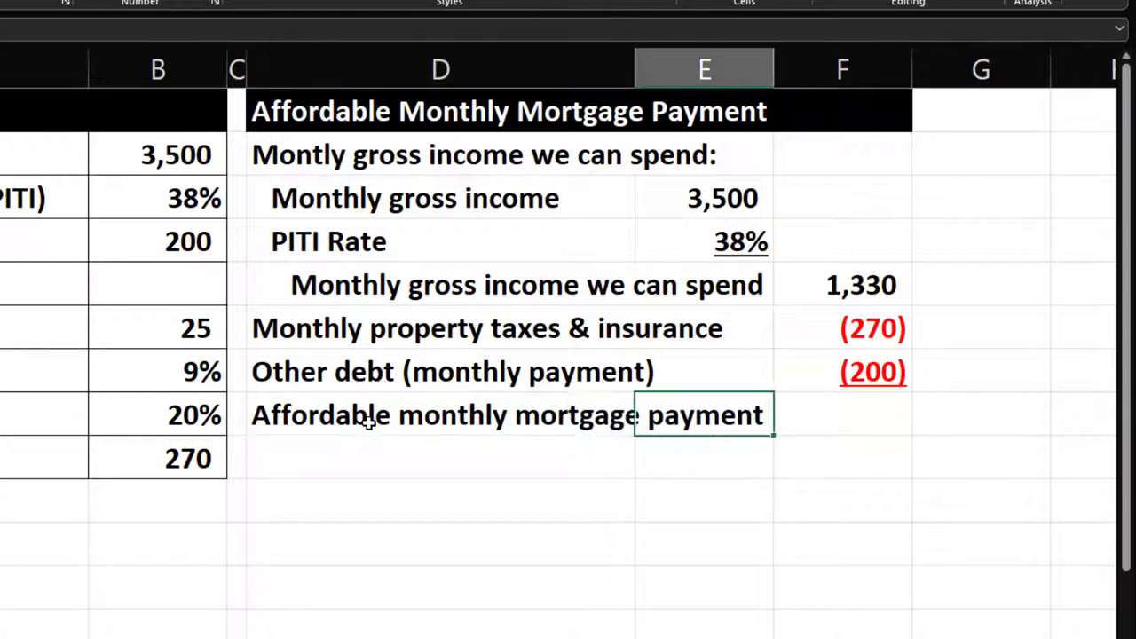
- Calculate the affordable monthly mortgage payment in F8 with the formula =SUM(F5:F7)
key("Tab")
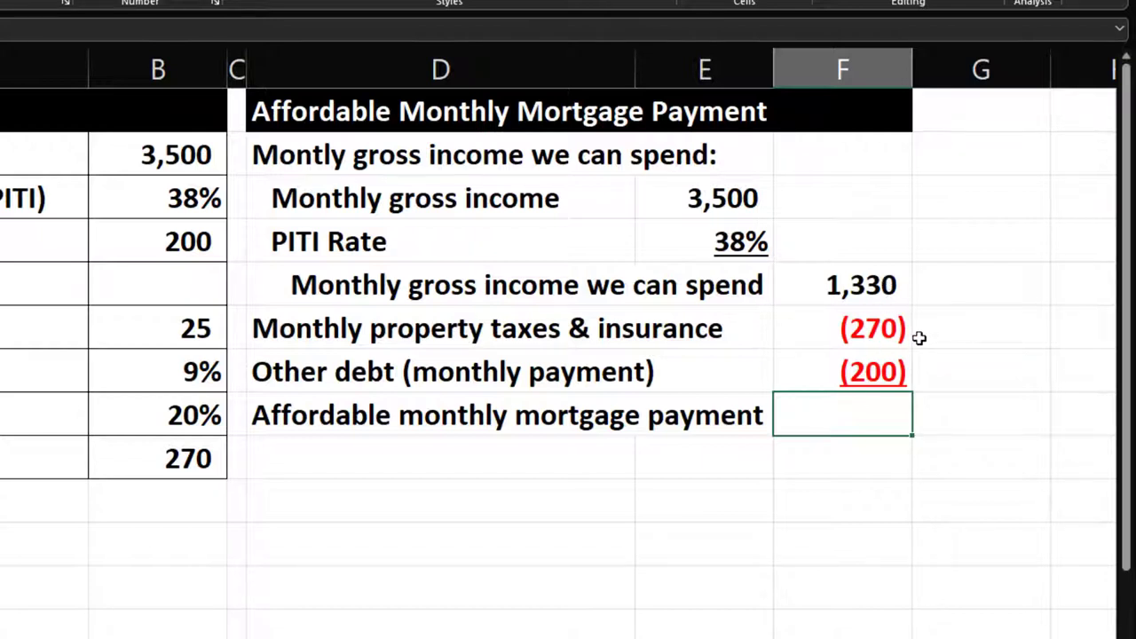
type("=sum(")
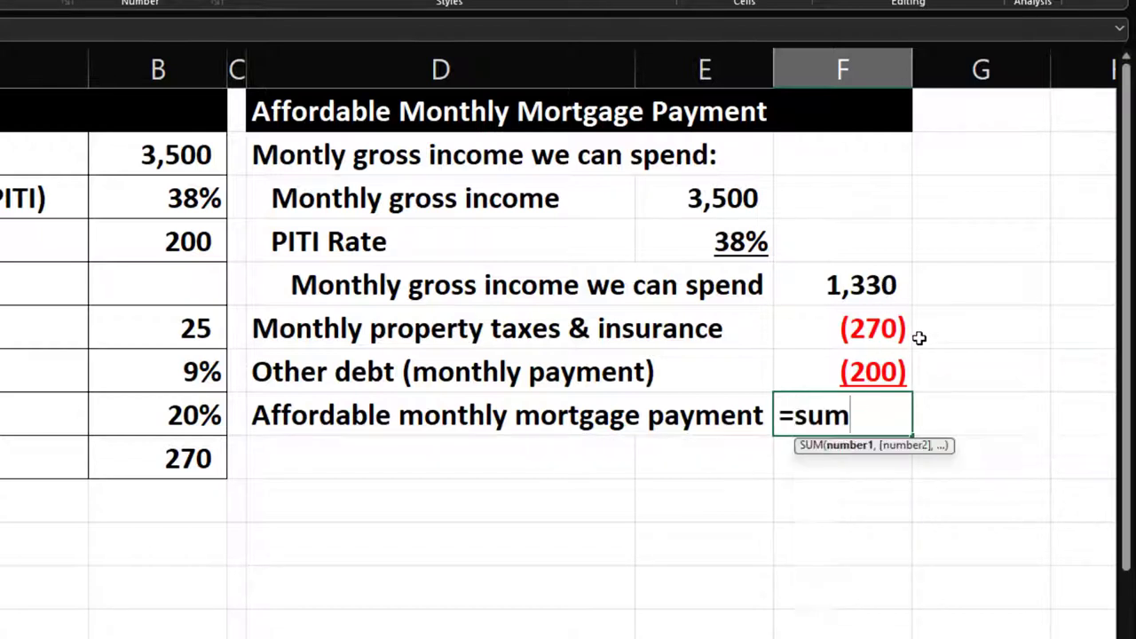
key("Up")
key("shift+Up")
key("shift+Up")
key("Return")
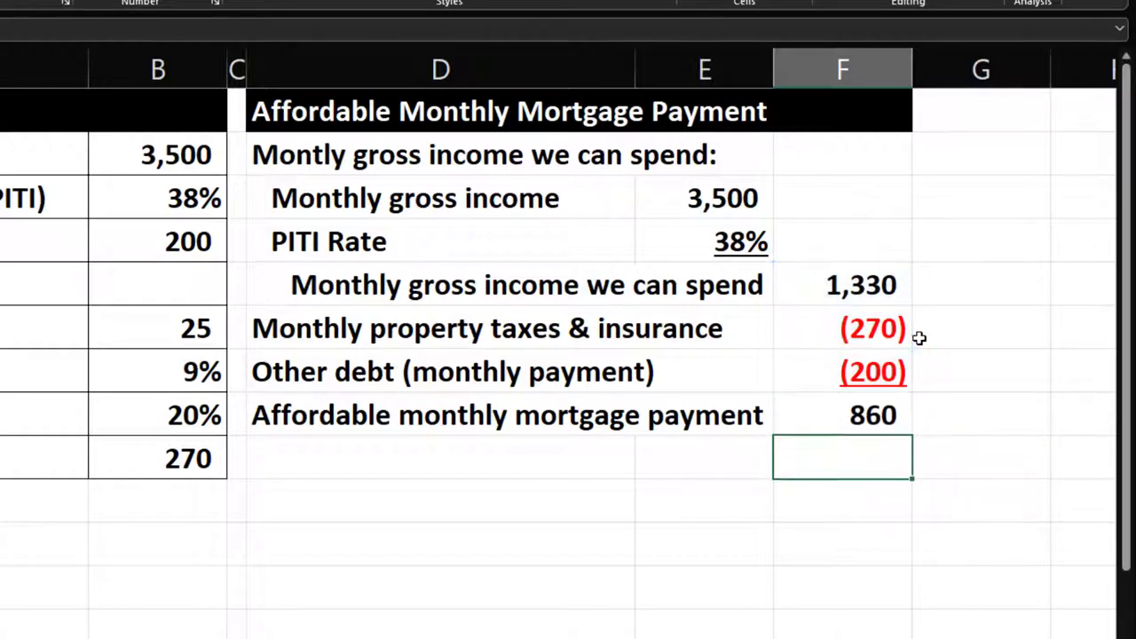
- Format the calculation range D2:F8 with a light blue custom fill and all borders
left_click(868, 424)
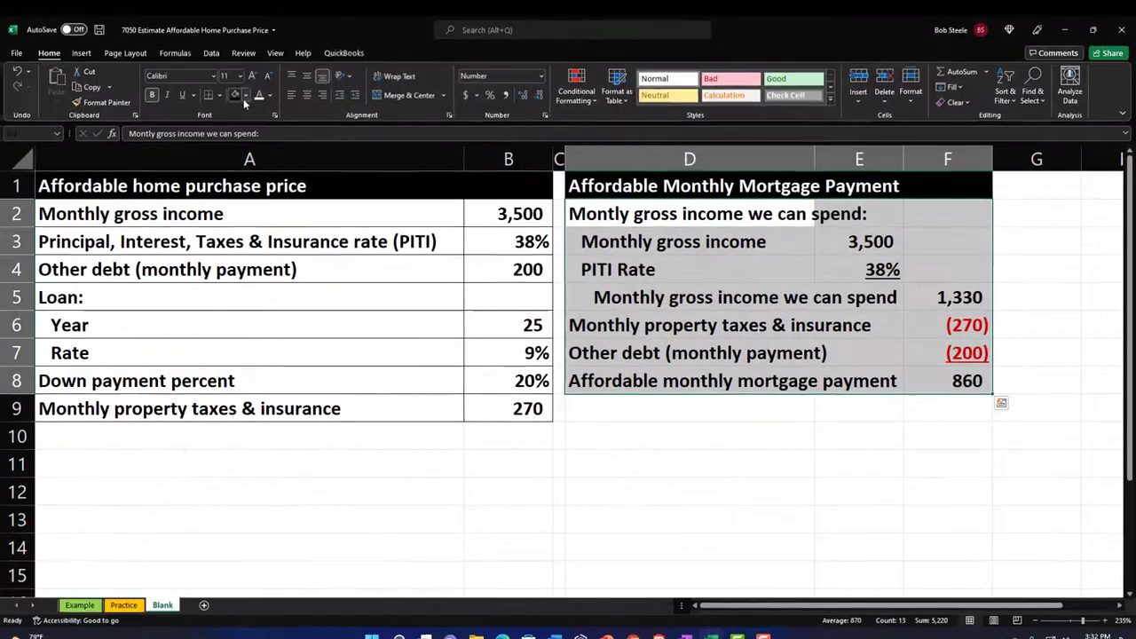
left_click(245, 96)
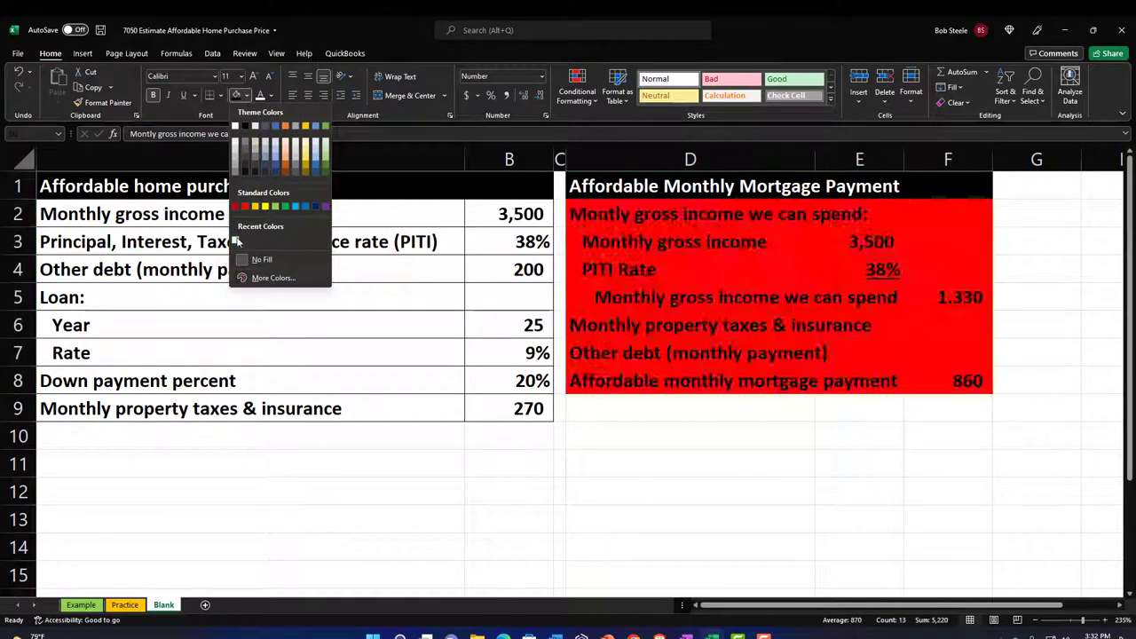
left_click(257, 279)
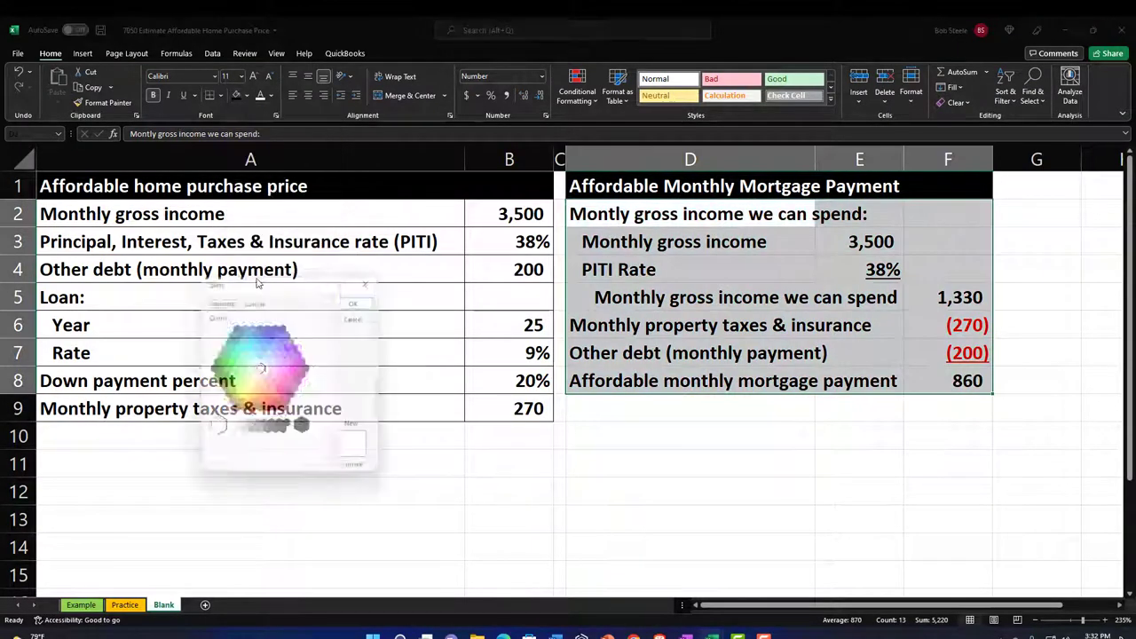
left_click(260, 367)
left_click(361, 298)
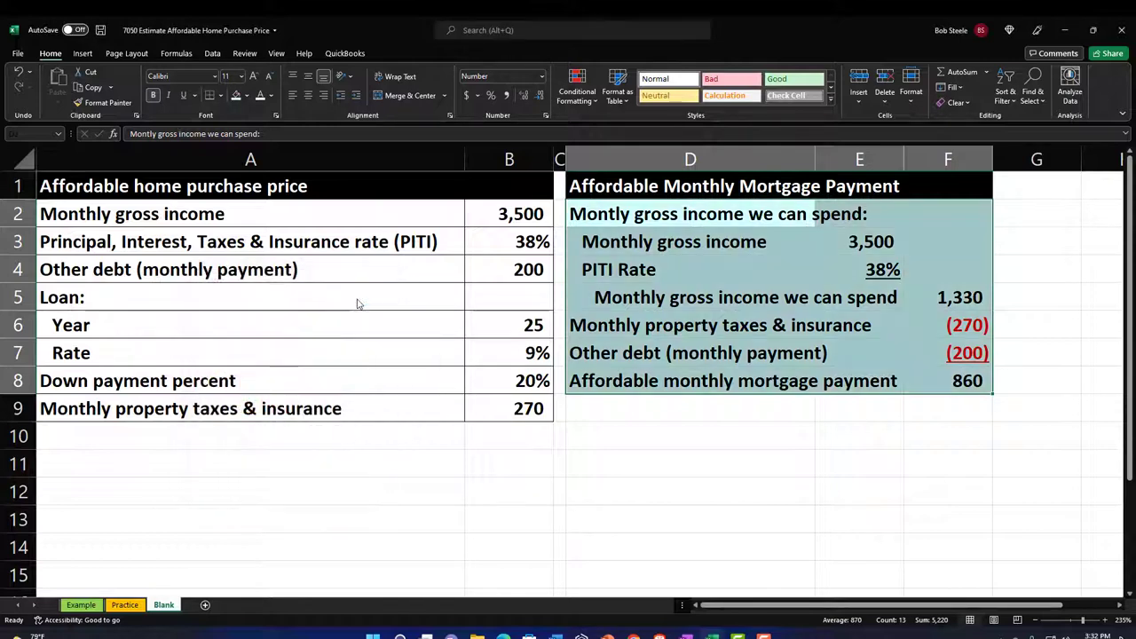
left_click(220, 95)
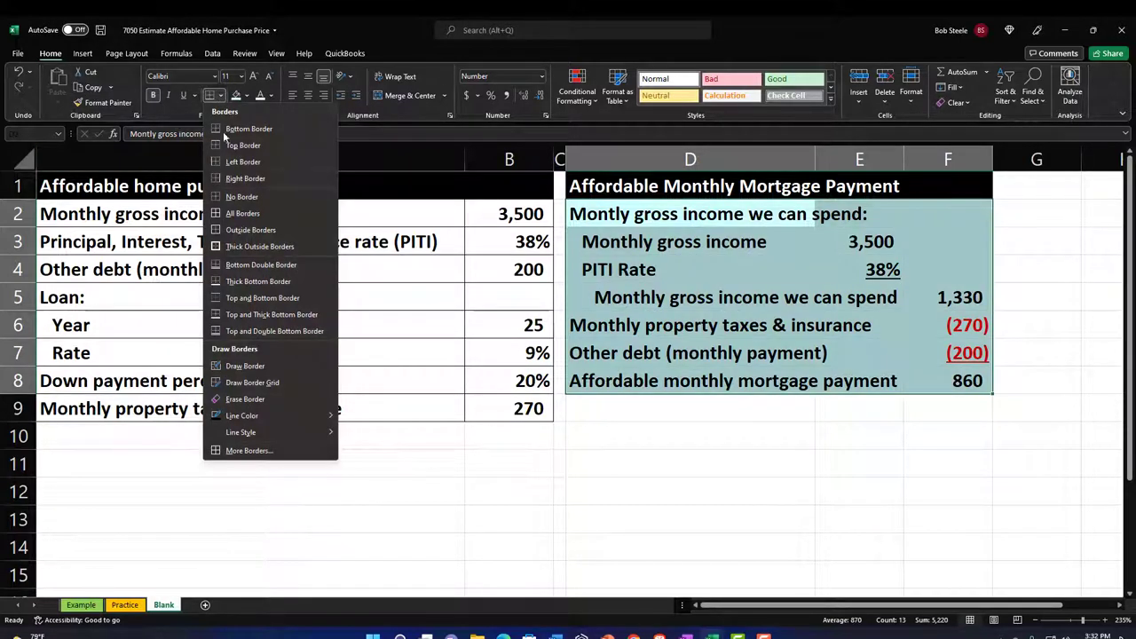
left_click(233, 213)
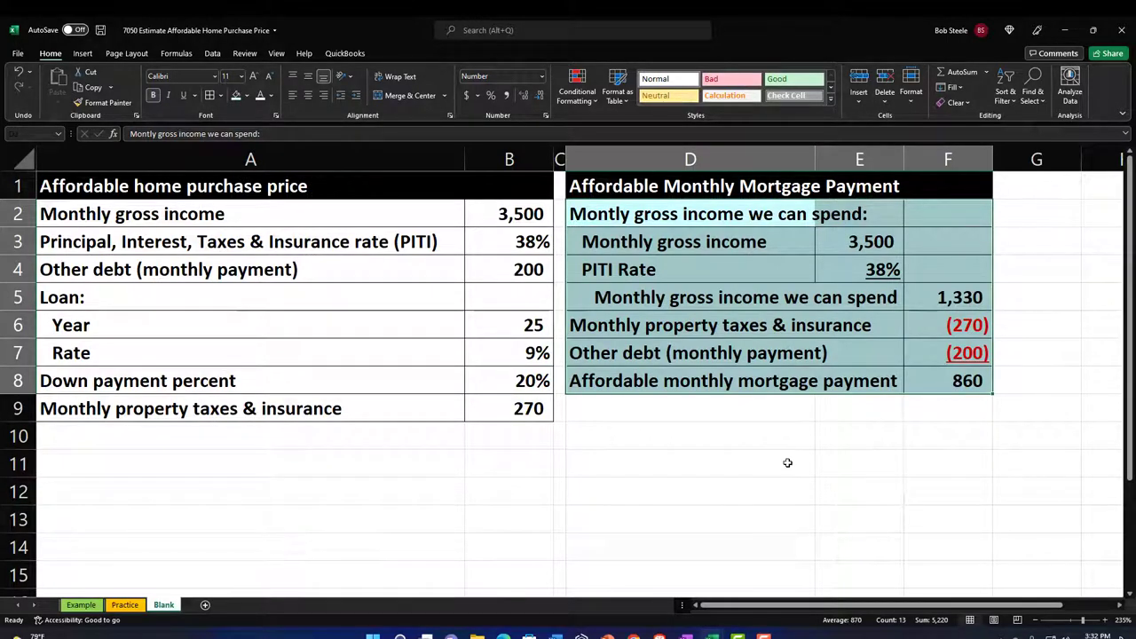
left_click(655, 431)
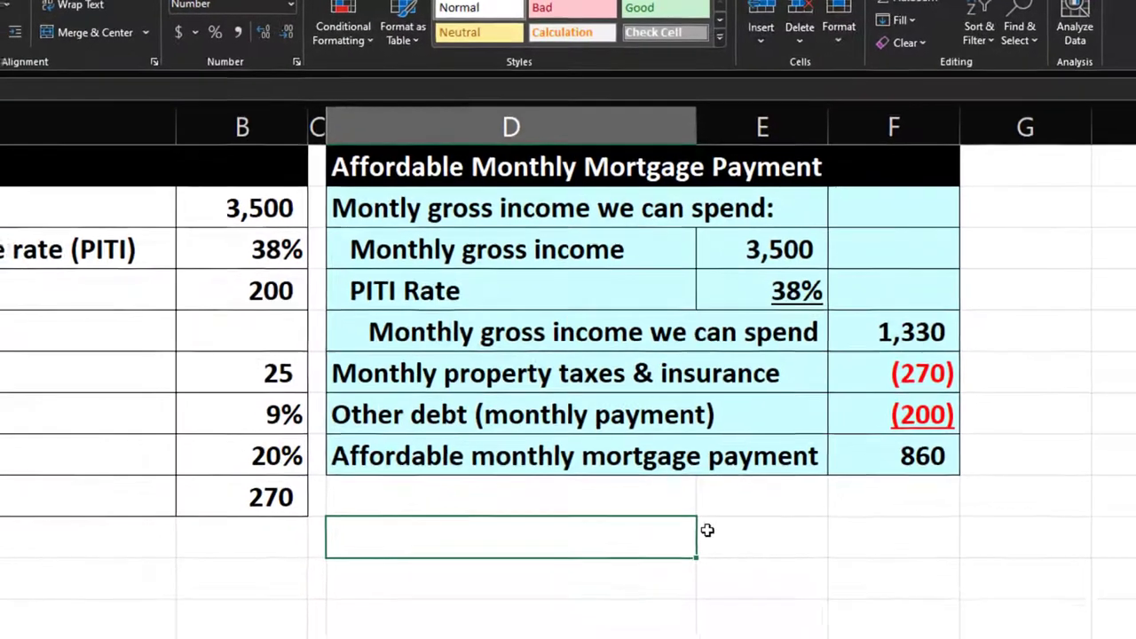
left_click(712, 605)
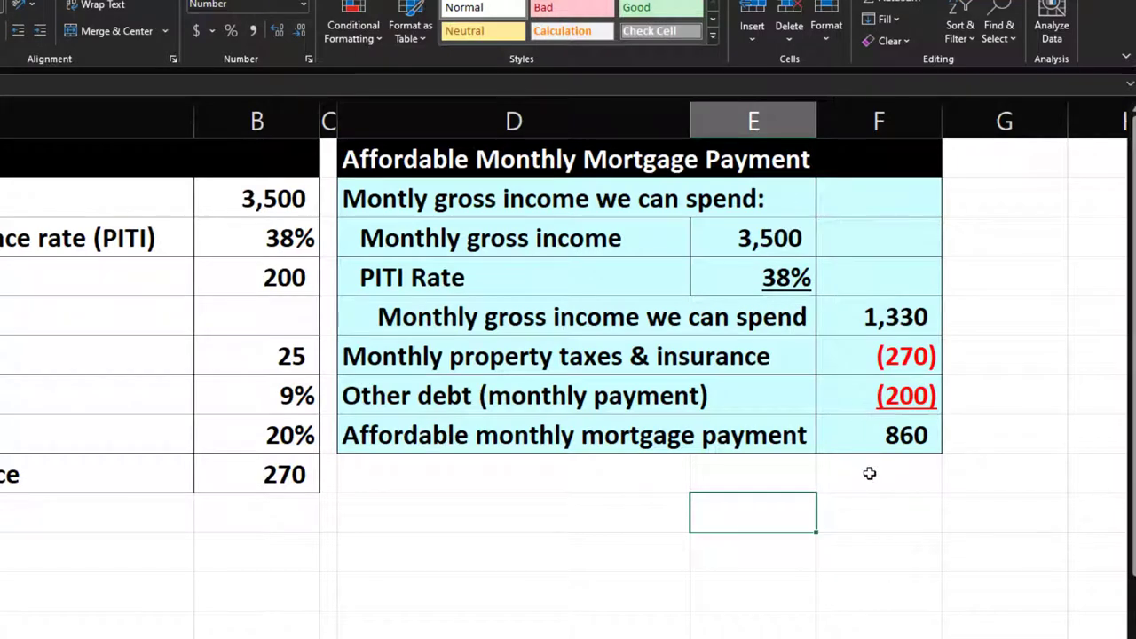
type("=")
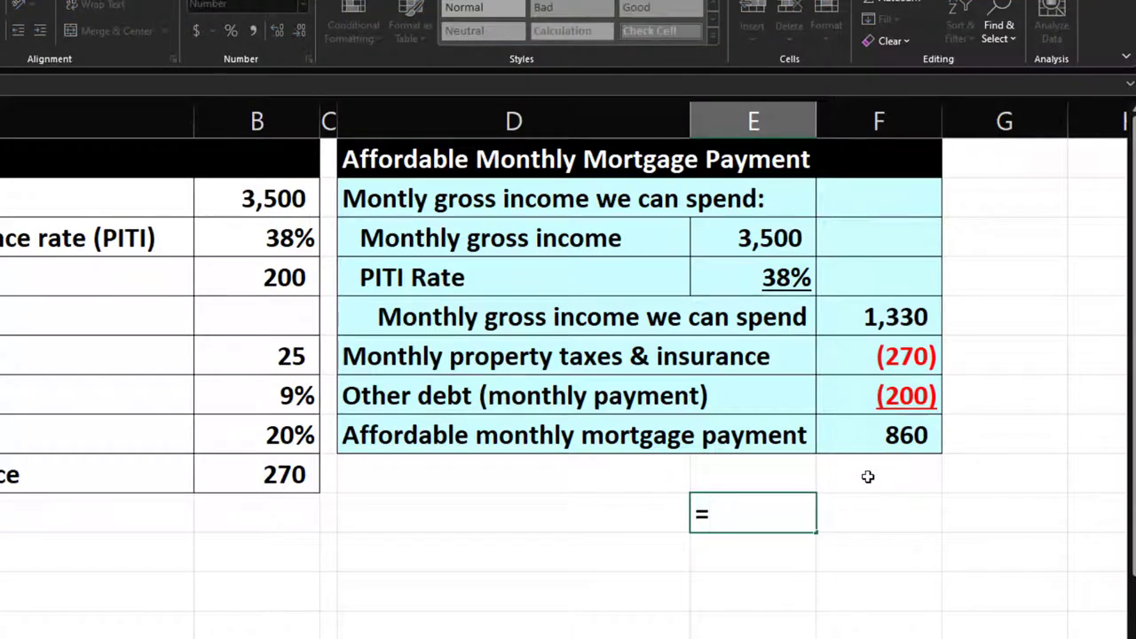
type("pmt(")
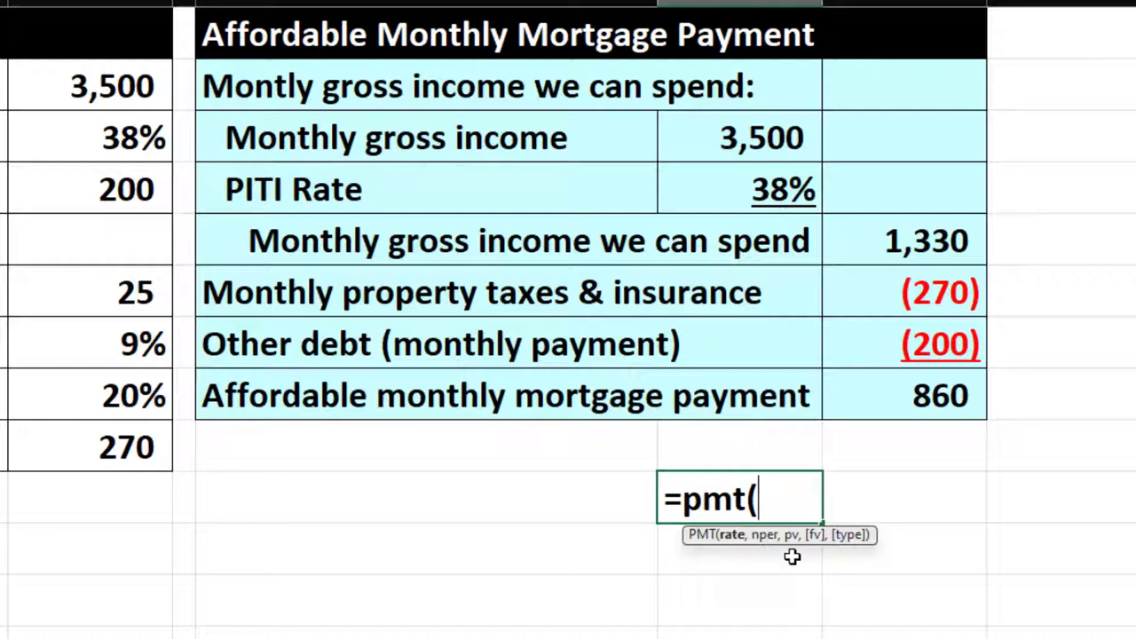
key("BackSpace")
key("BackSpace")
key("BackSpace")
key("BackSpace")
key("BackSpace")
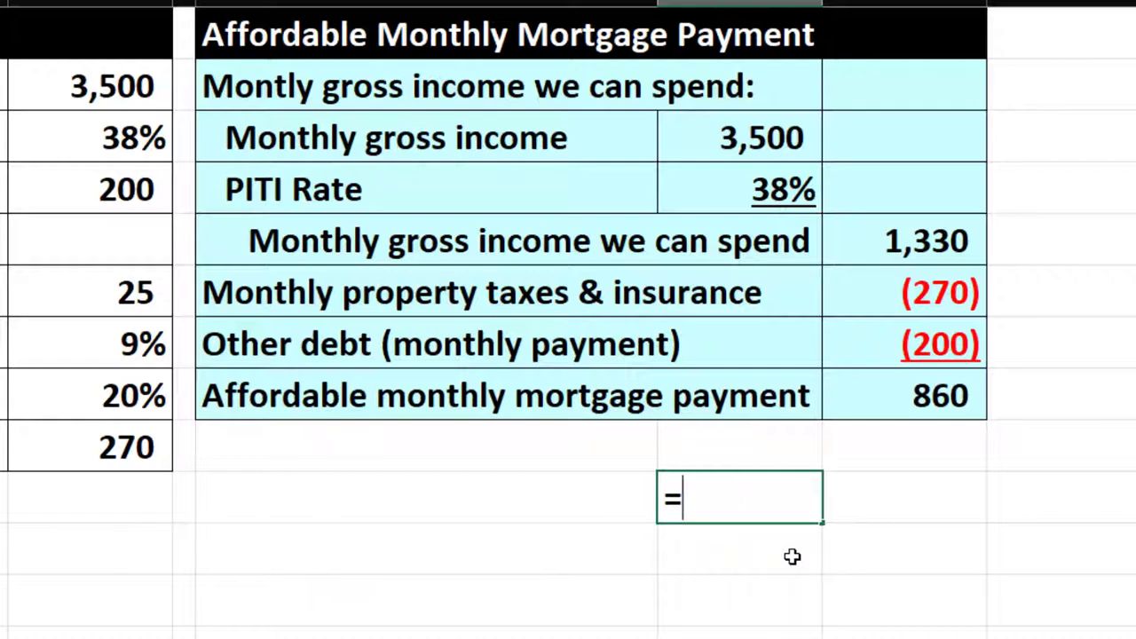
- Enter the label "Loan" in F10 with a trial amount of 100,000 beside it in G10
key("Left")
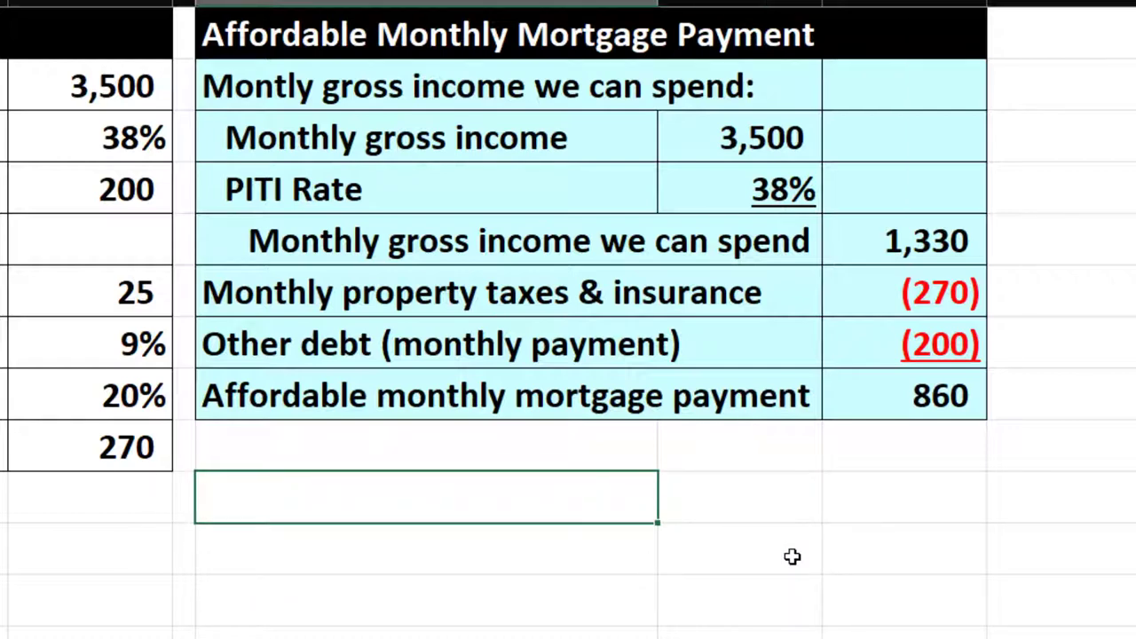
key("Right")
key("Right")
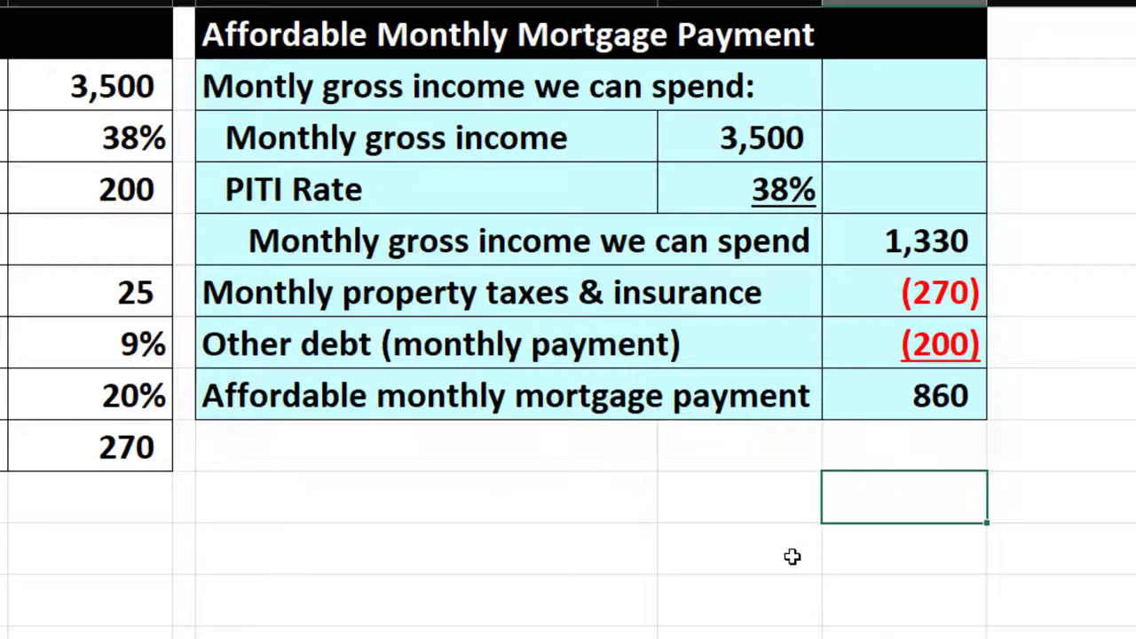
type("LOan")
key("BackSpace")
key("BackSpace")
key("BackSpace")
type("oa")
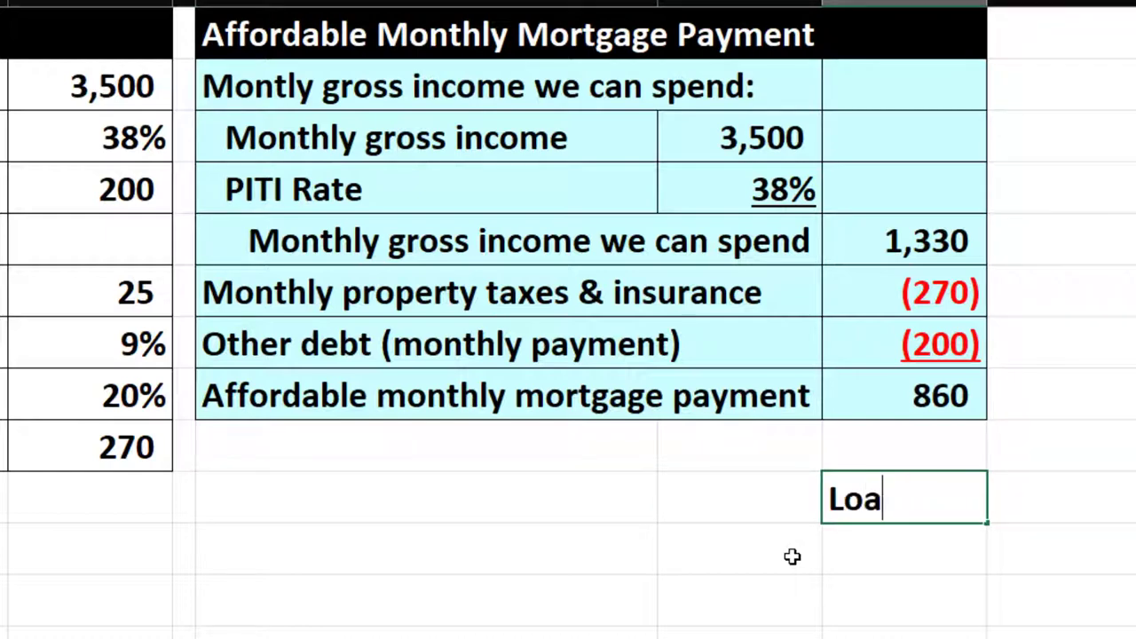
type("n")
key("Tab")
type("100000")
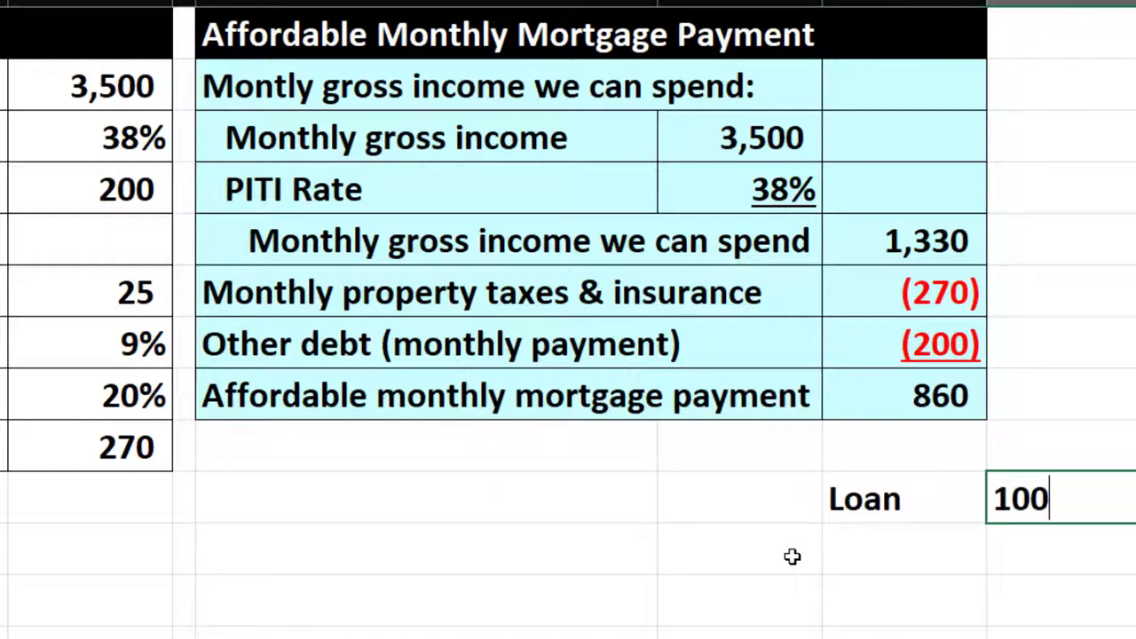
key("Return")
key("Up")
key("Left")
key("Left")
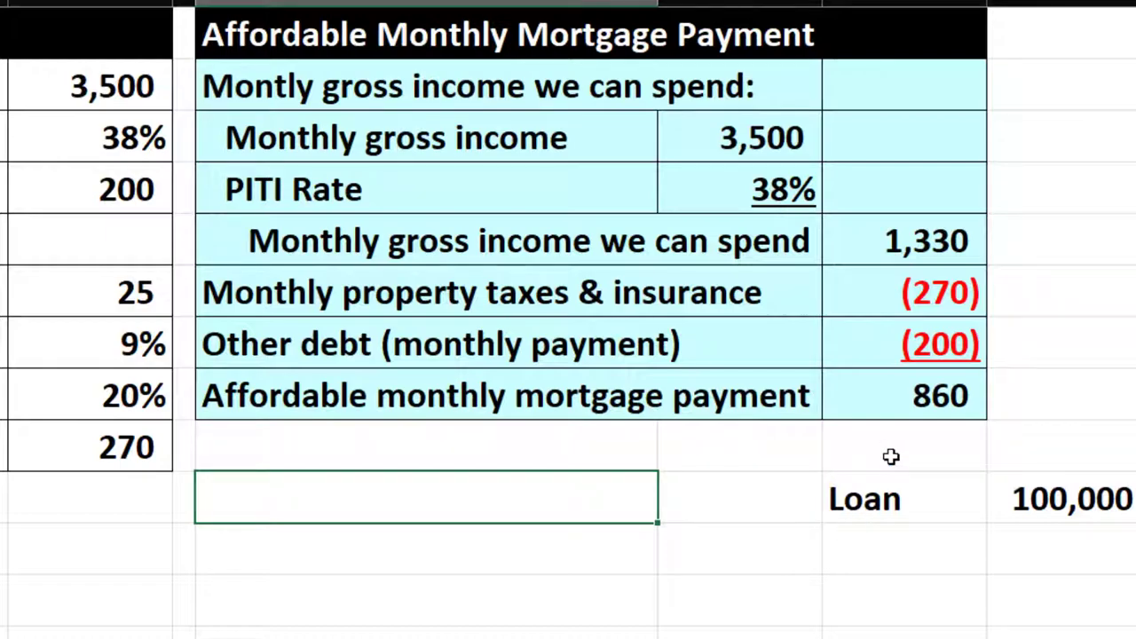
- Label G10 "Loan" and enter a trial loan amount of 100,000 in H10
left_click(1003, 500)
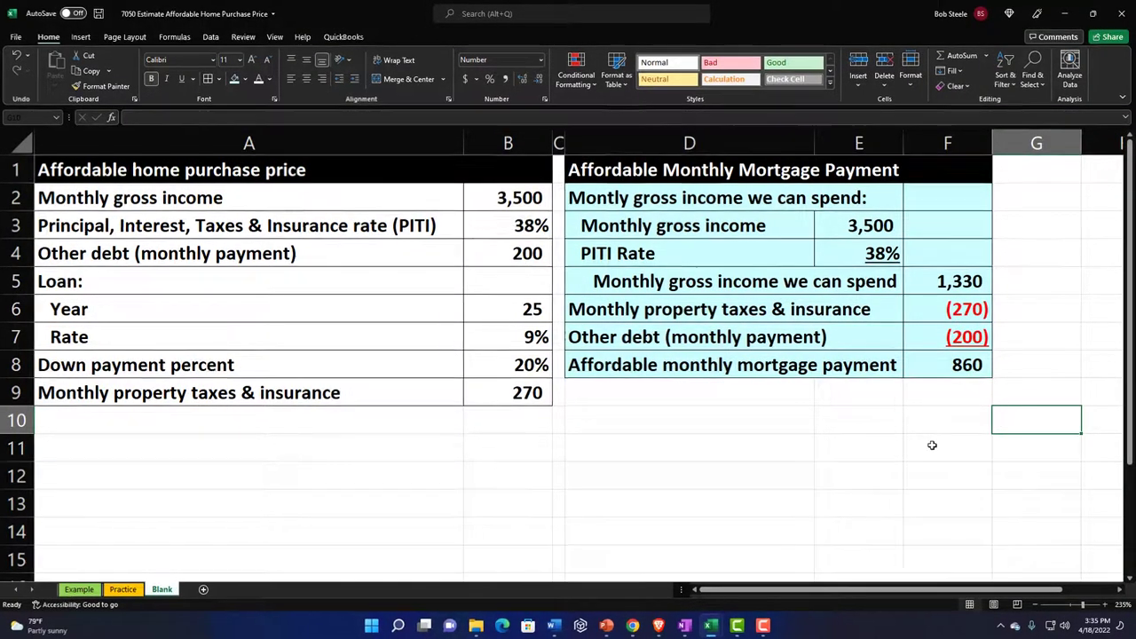
type("Loan")
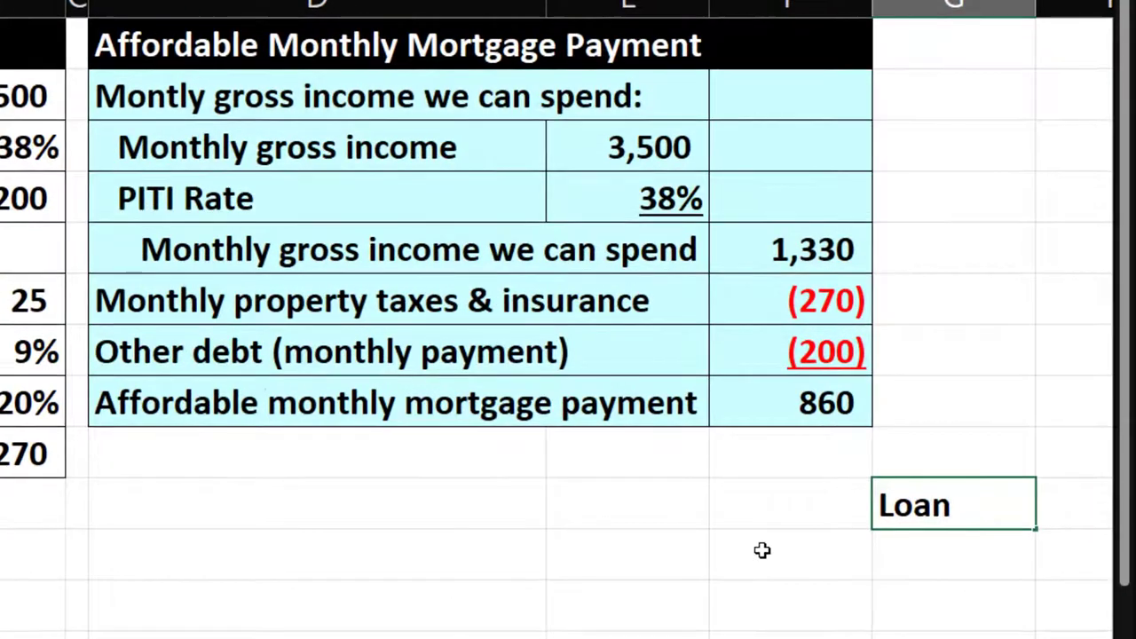
key("Tab")
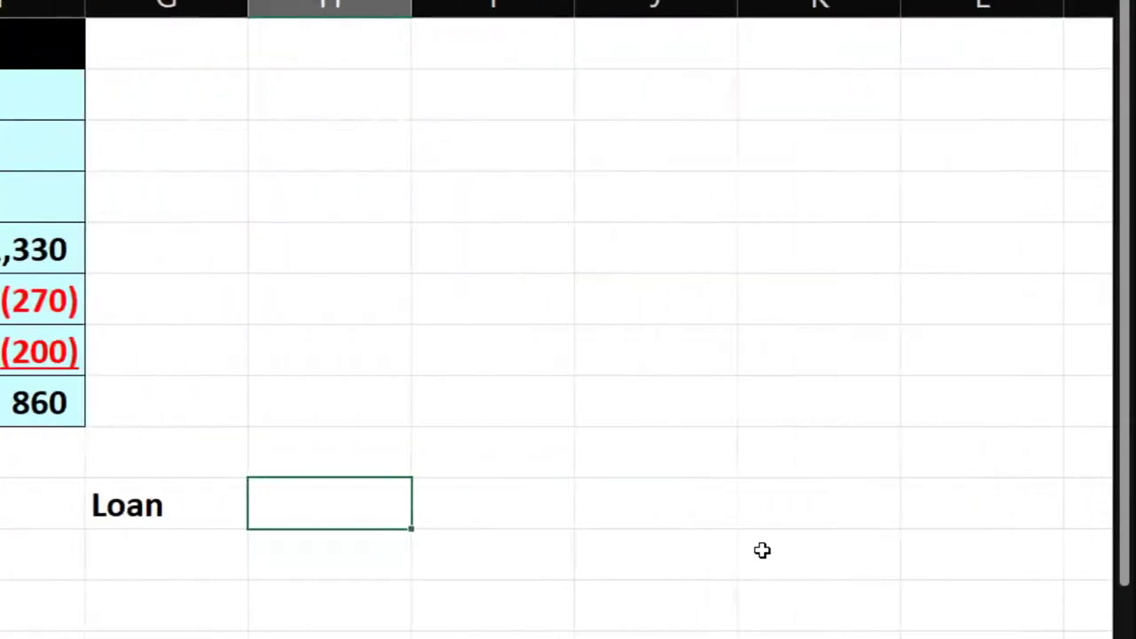
type("100,000")
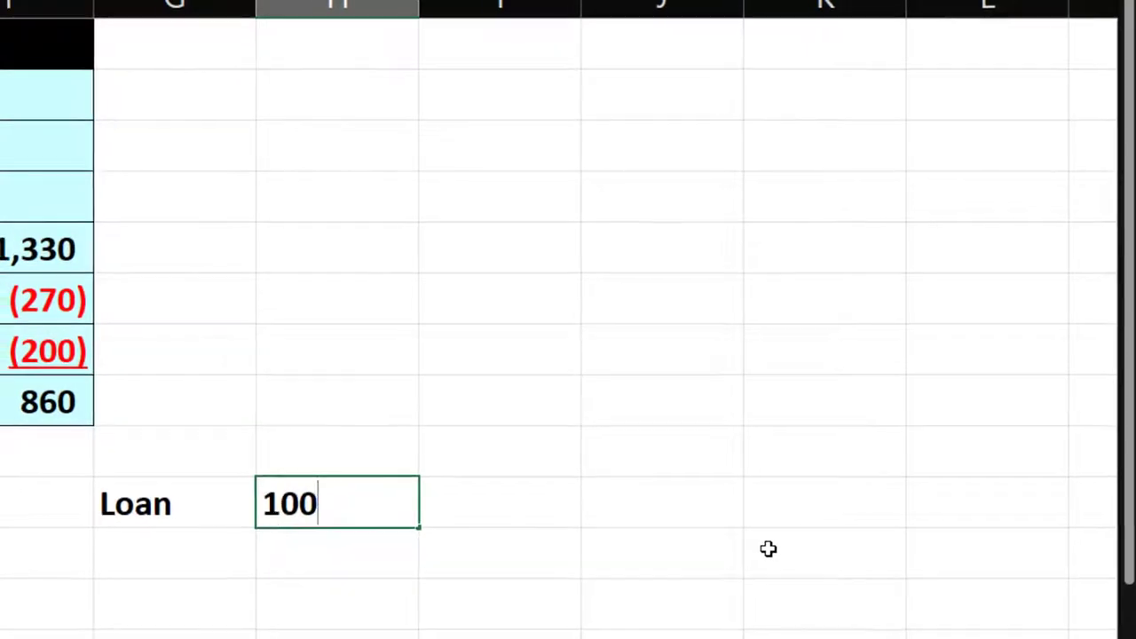
key("Return")
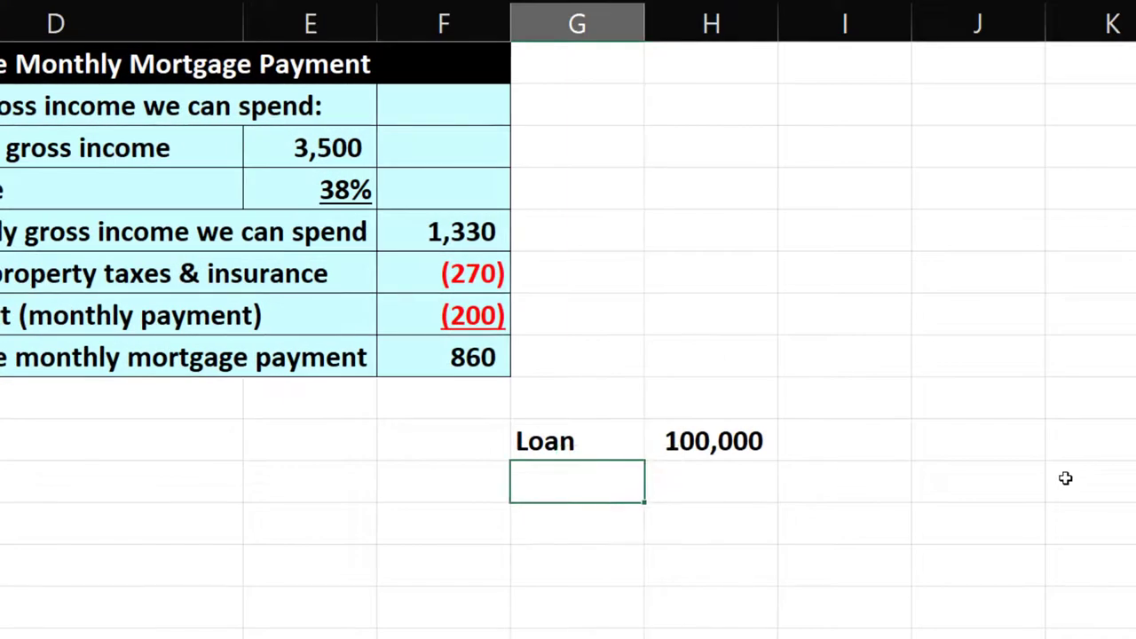
- Label D10 "Payment calculation" below the affordable mortgage payment table
key("Left")
key("Left")
key("Left")
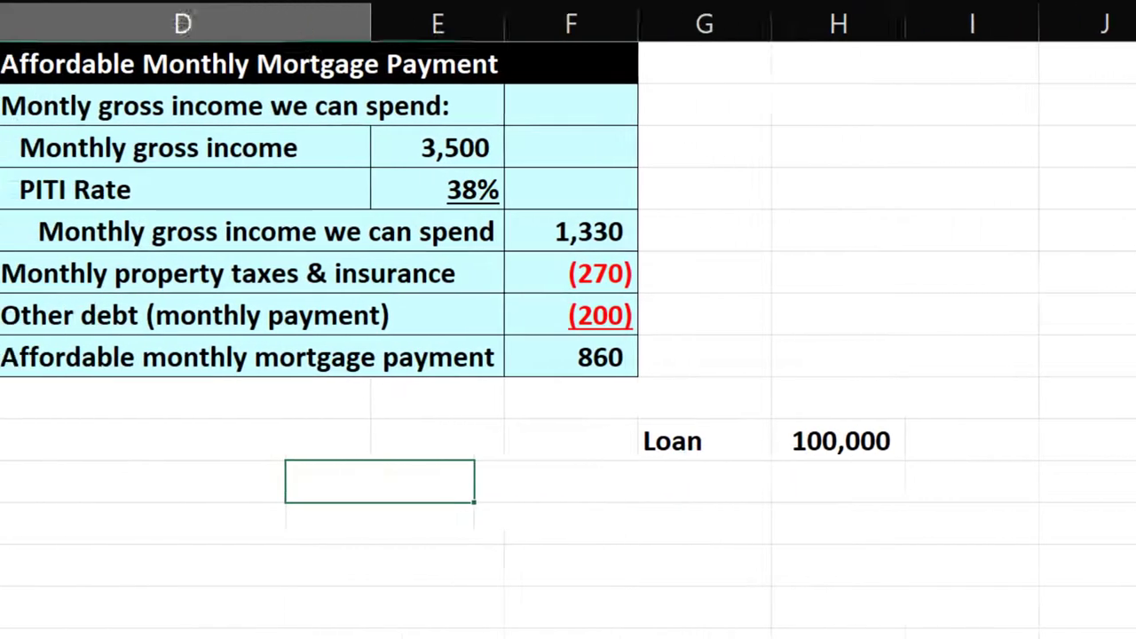
key("Up")
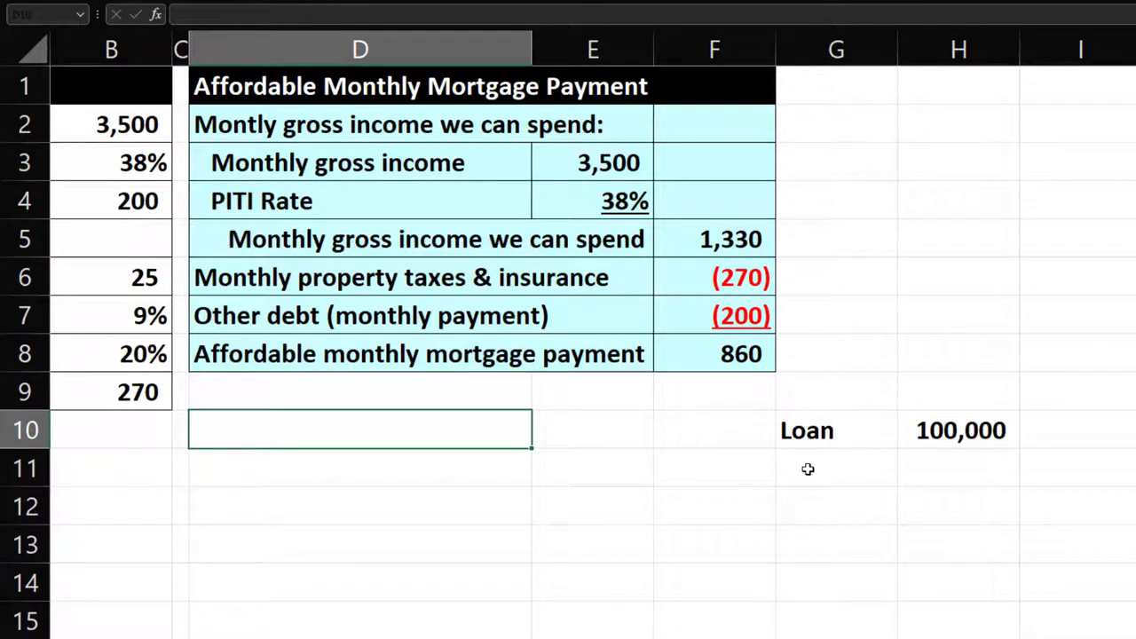
type("Payment")
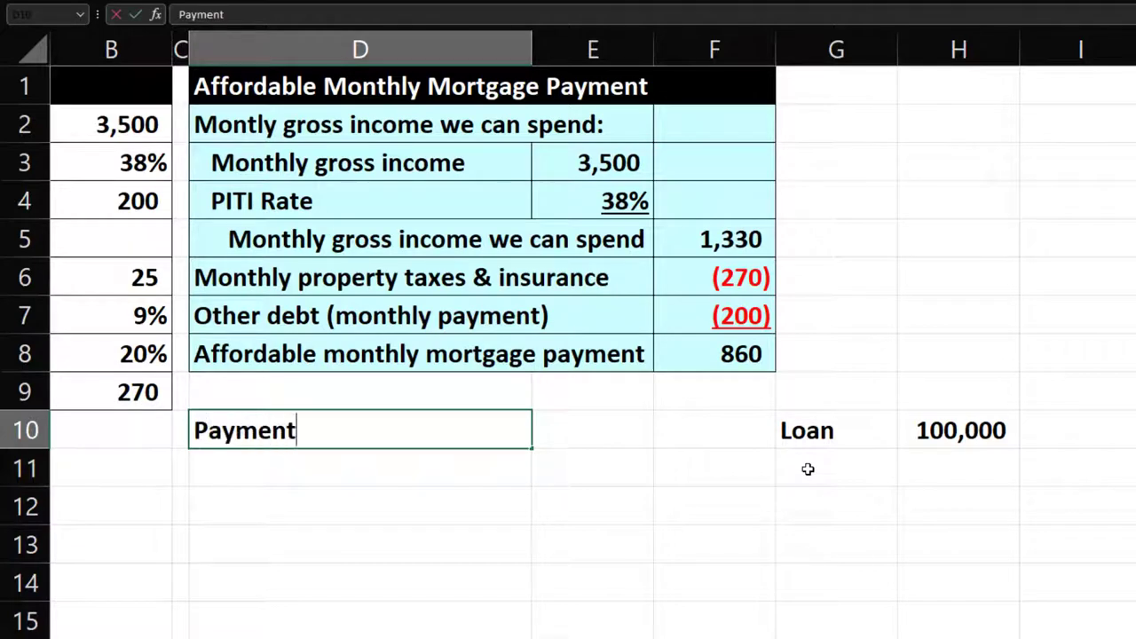
type(" calculation")
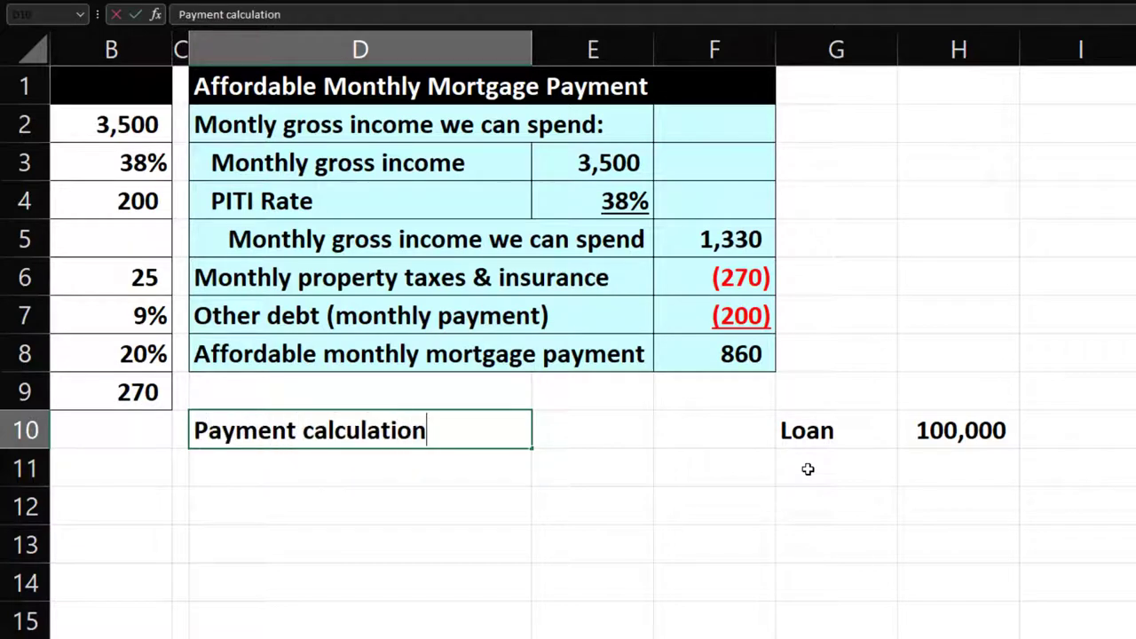
key("Tab")
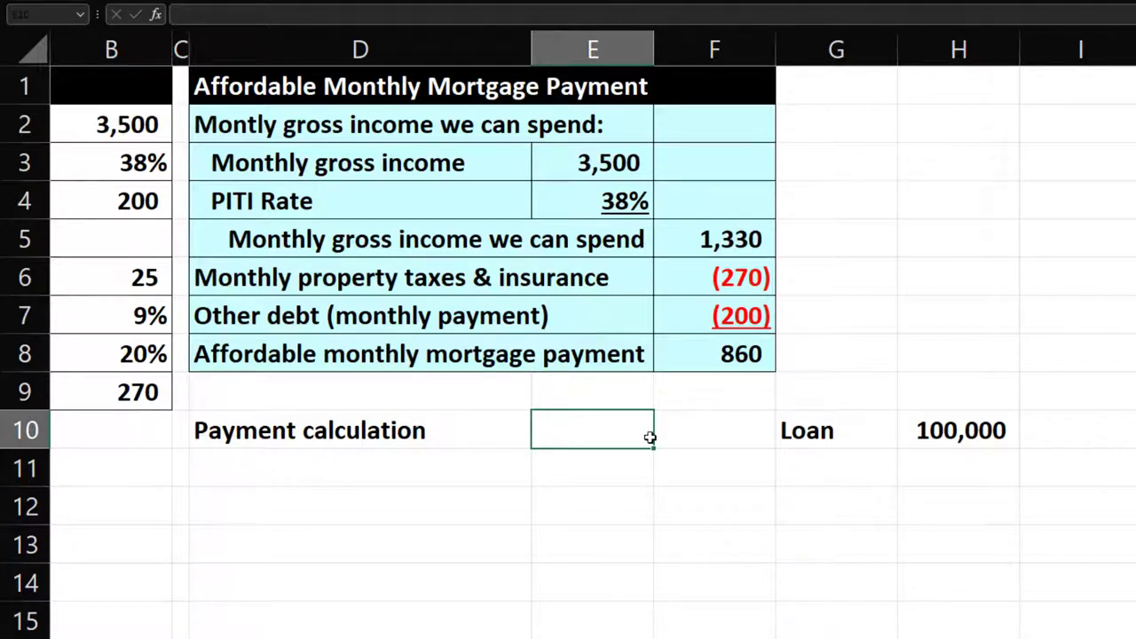
left_click(952, 430)
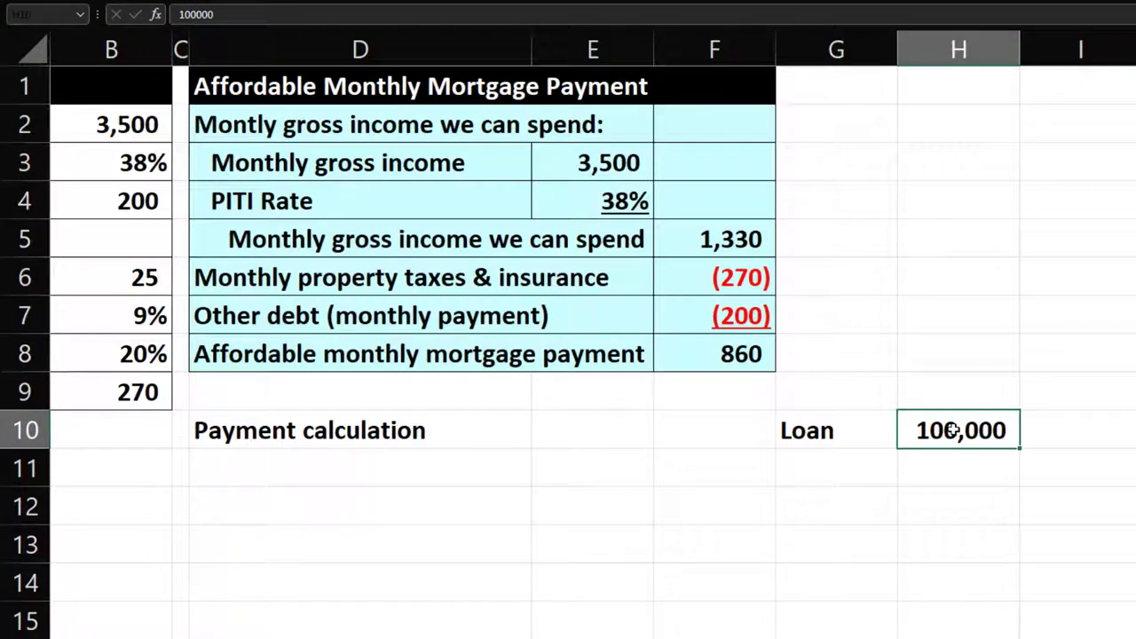
key("Left")
key("Left")
key("Left")
key("Left")
key("Left")
key("Left")
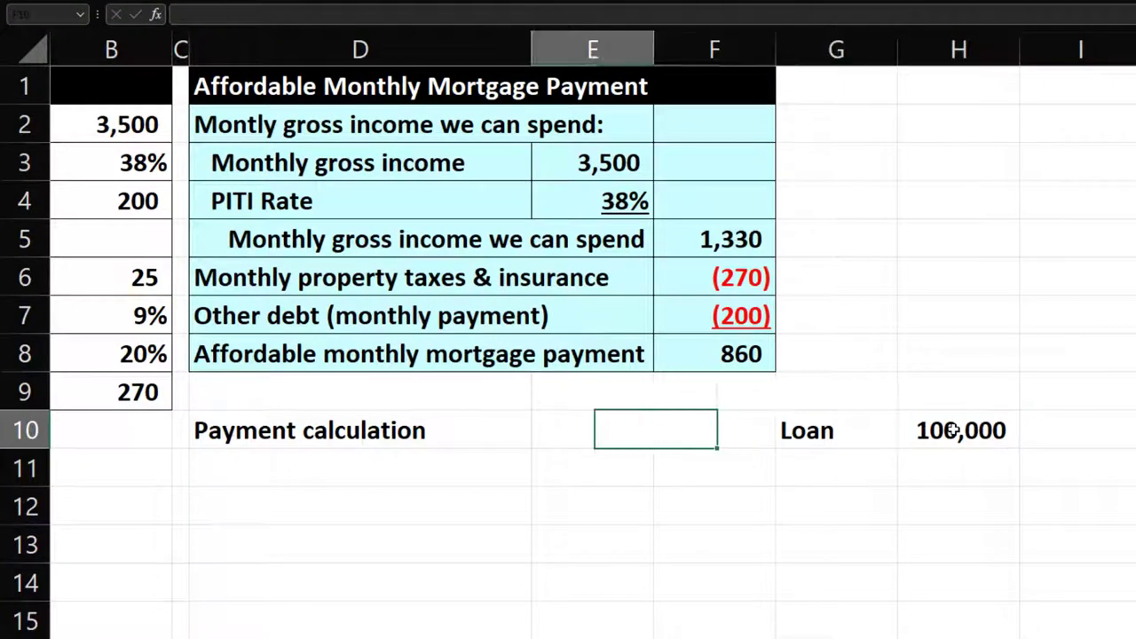
key("Right")
key("Right")
key("Right")
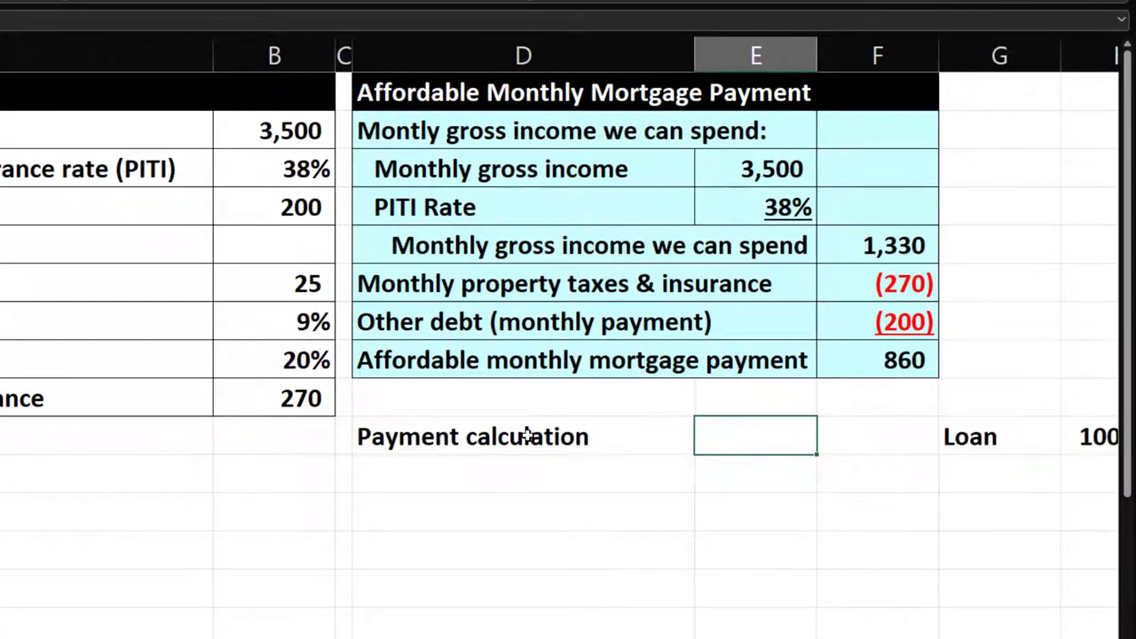
left_click(898, 357)
- Calculate the monthly loan payment in E10 with the formula -PMT(B7/12,B6*12,H10)
left_click(790, 428)
type("-pmt(")
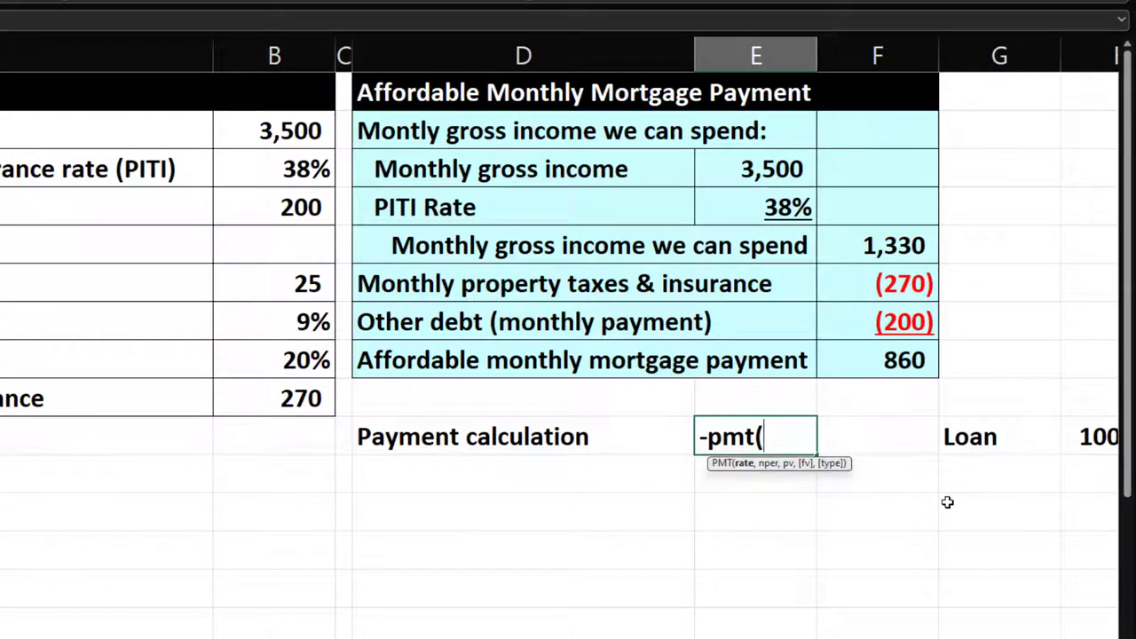
left_click(302, 327)
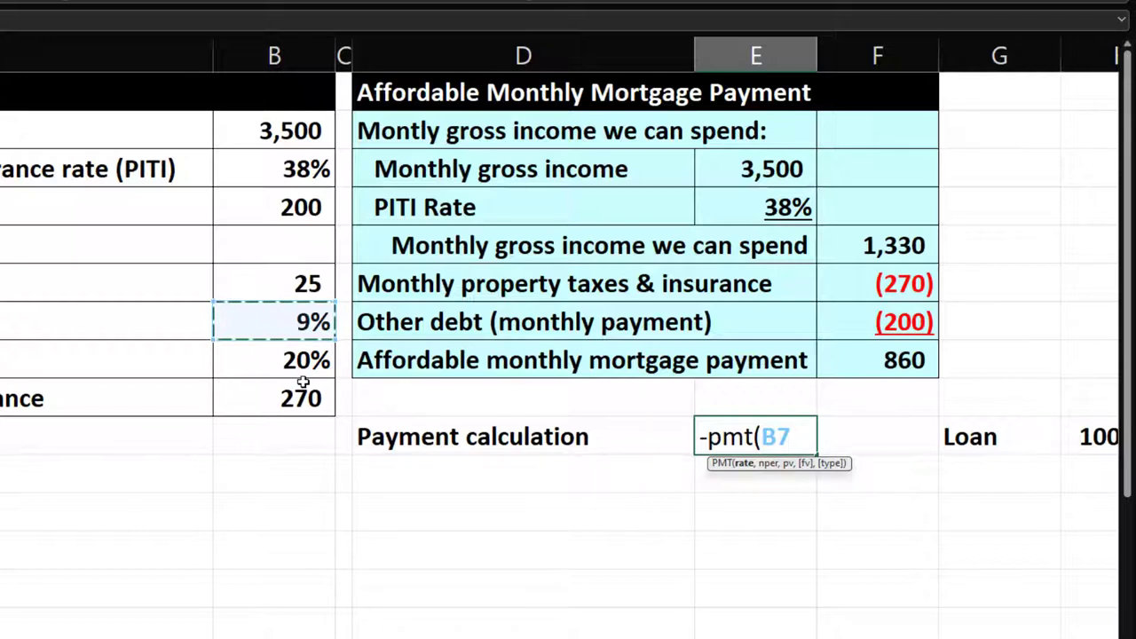
type("/12")
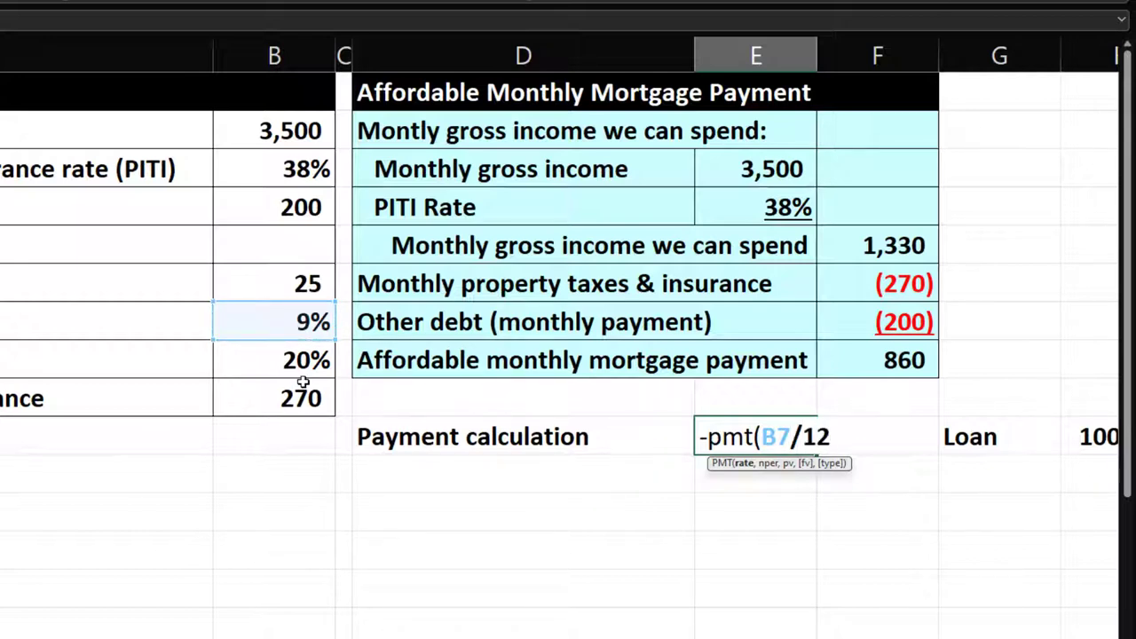
type(",")
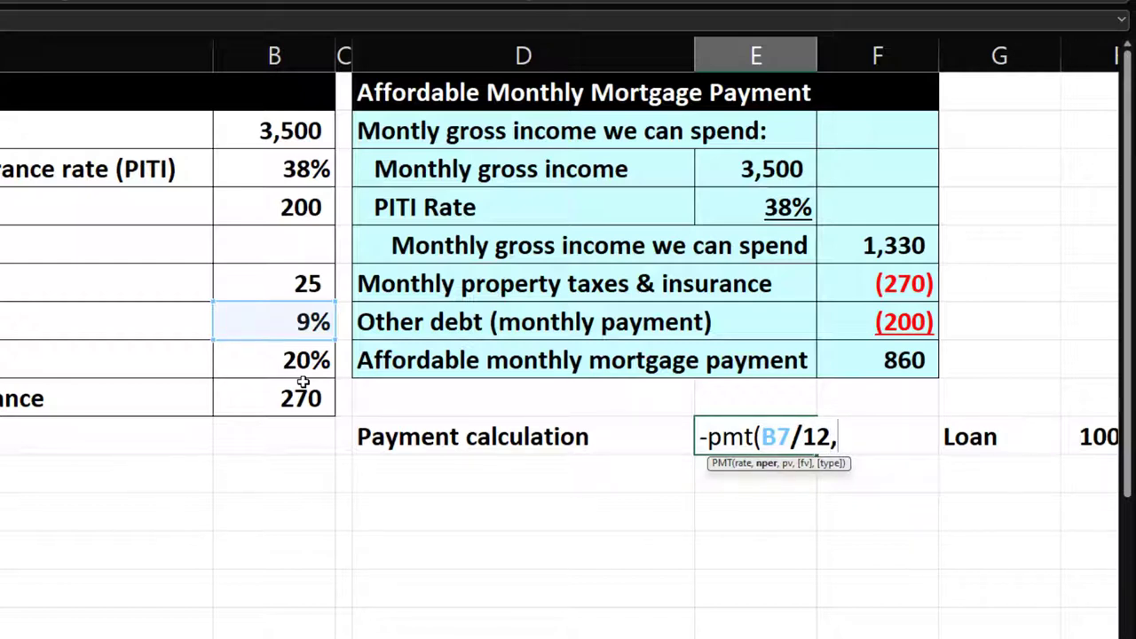
left_click(279, 284)
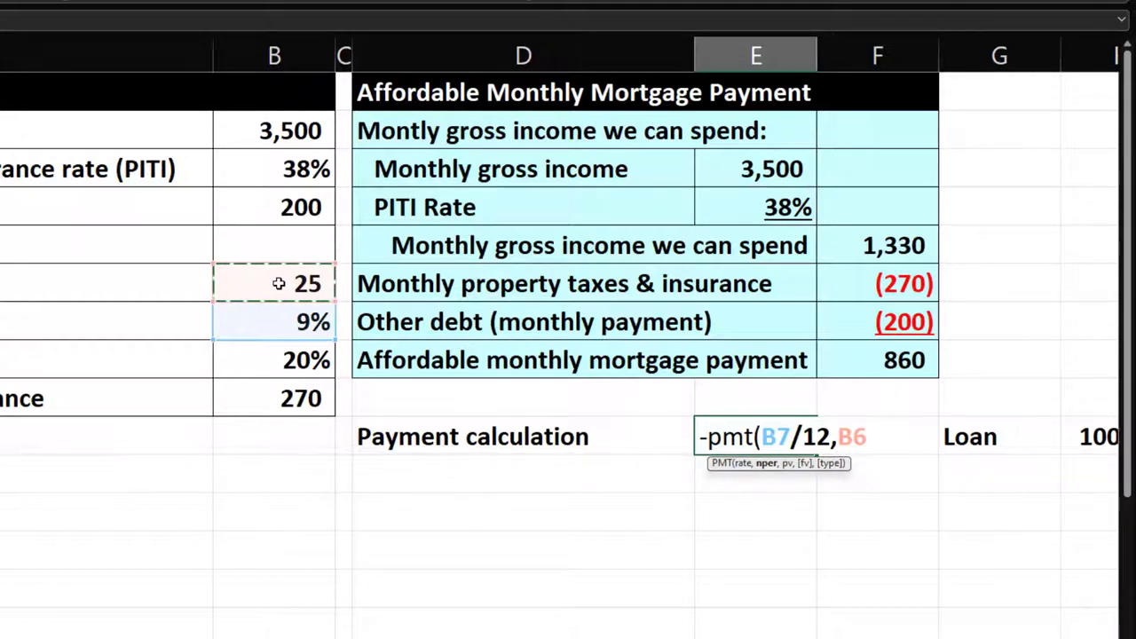
type("*12")
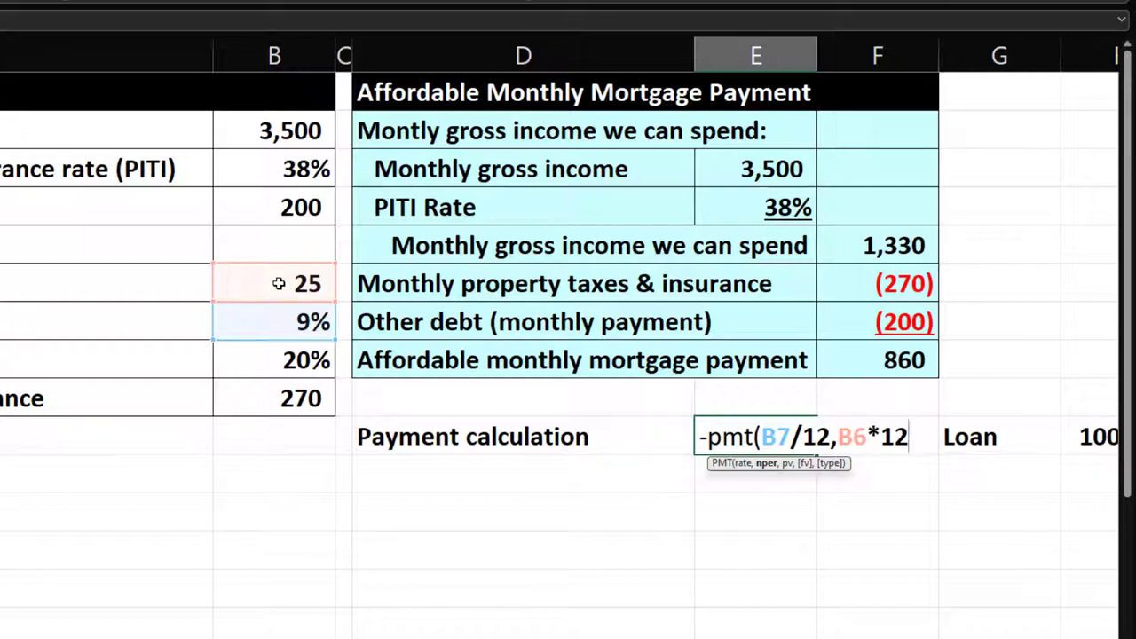
type(",")
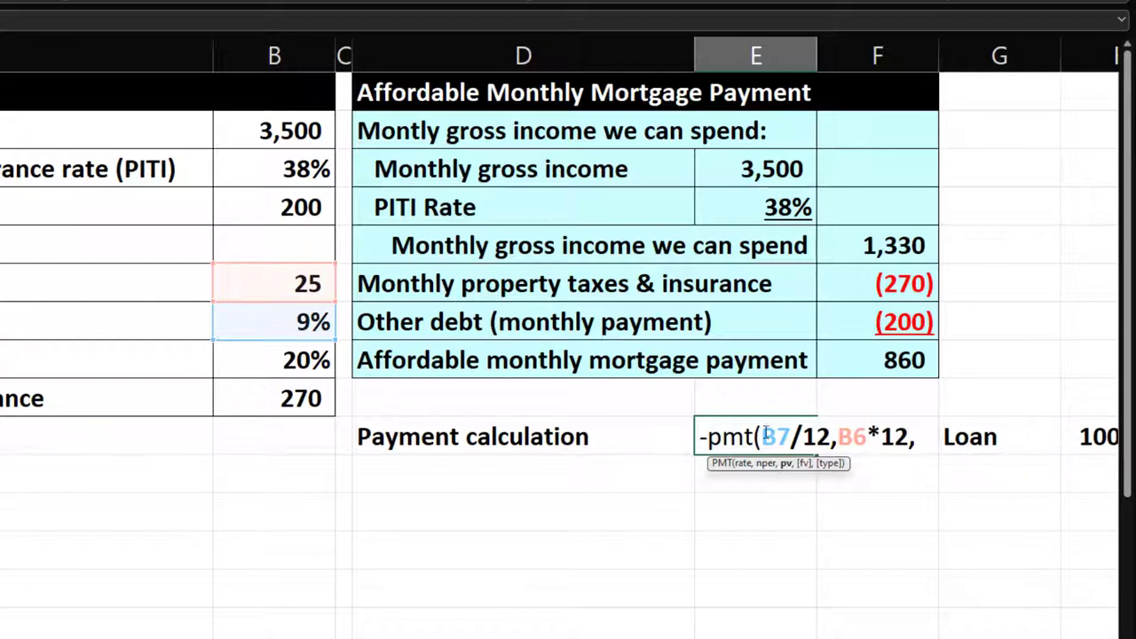
left_click(1014, 436)
left_click(1097, 436)
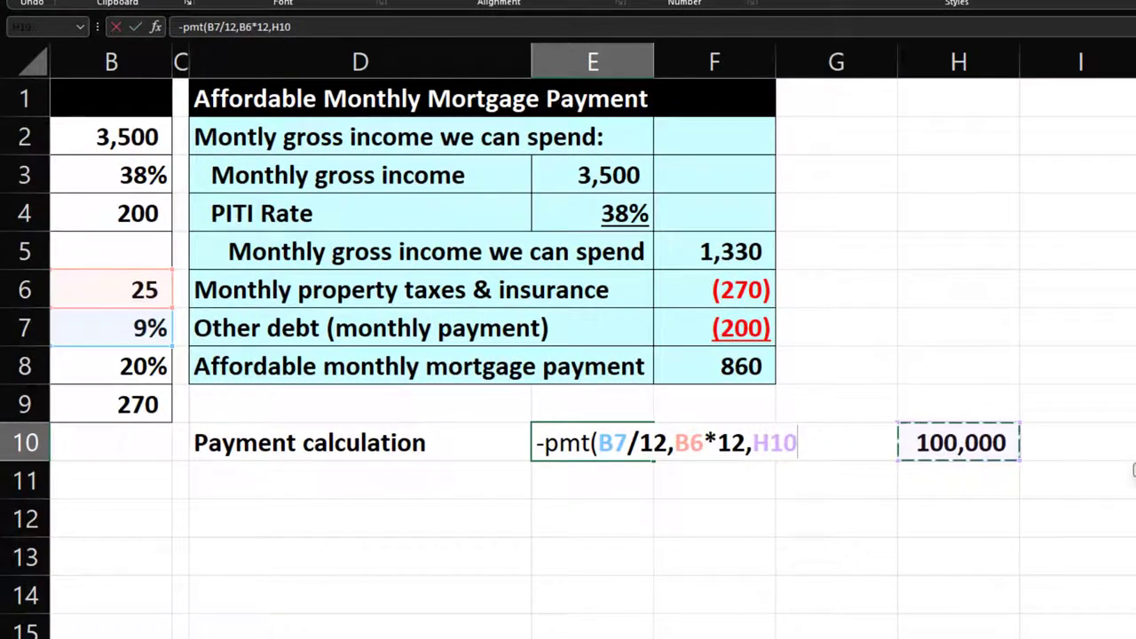
key("Return")
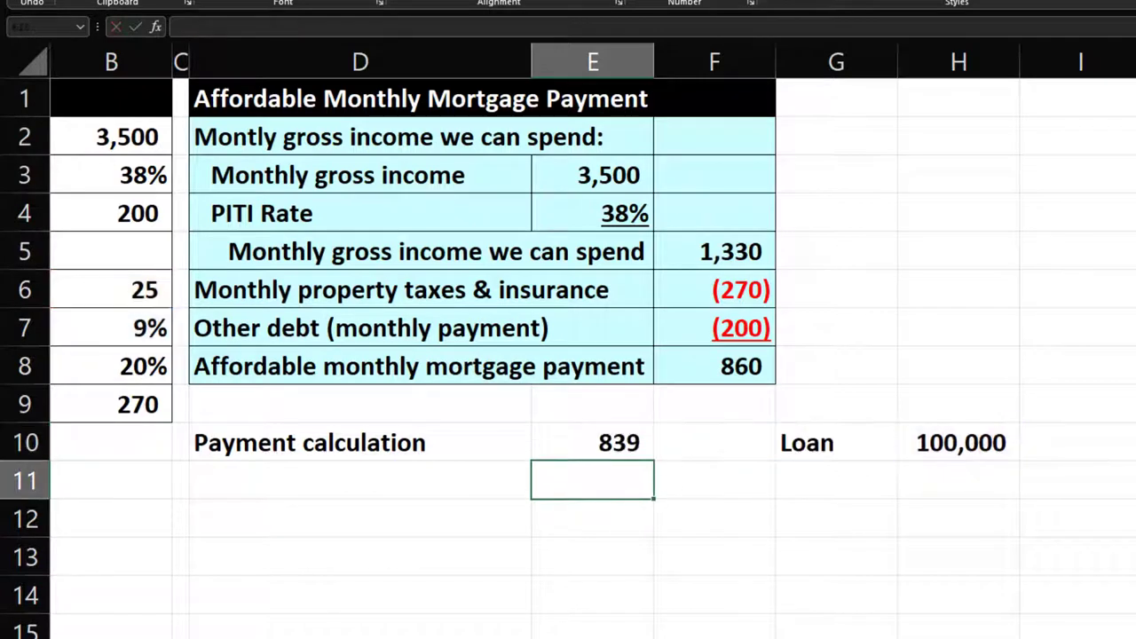
- Set the trial loan amount in H10 to 101,000
left_click(622, 443)
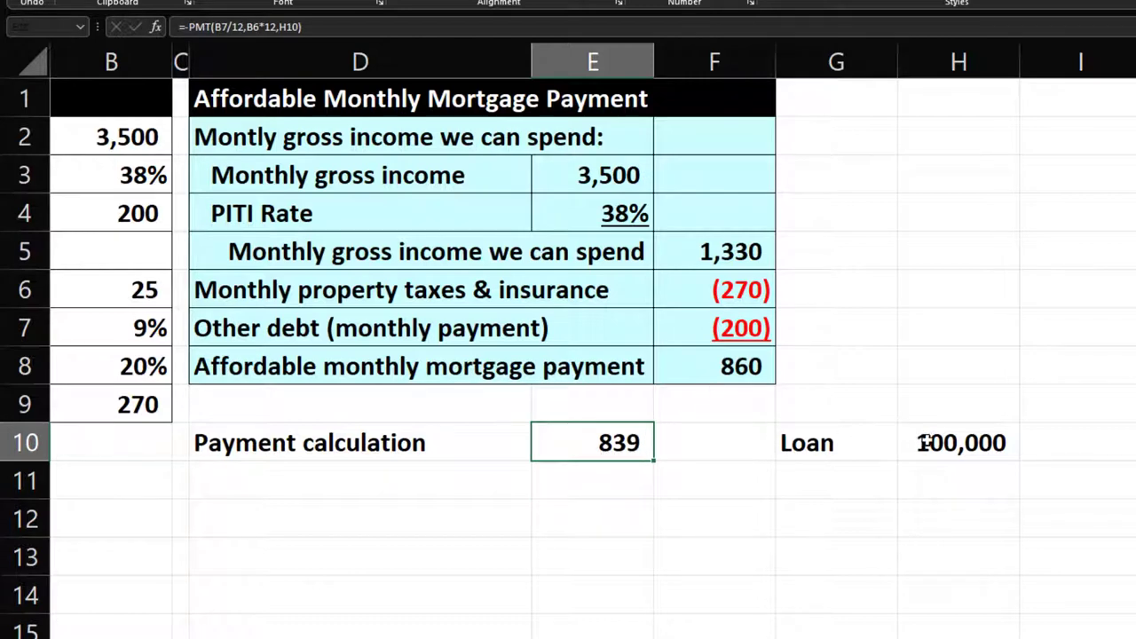
left_click(917, 441)
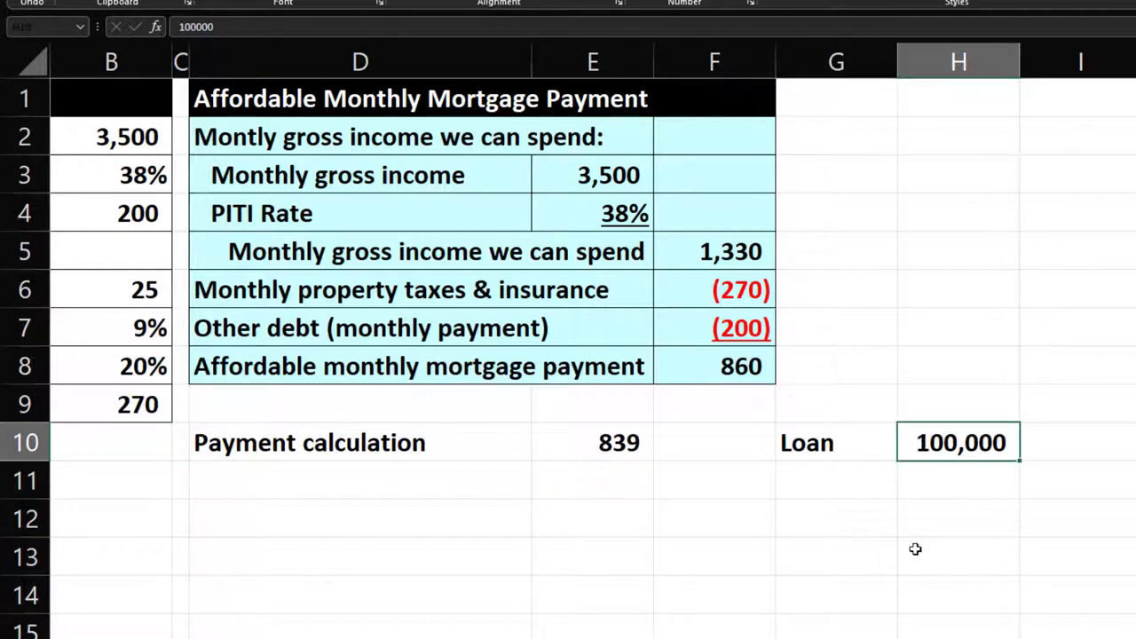
type("101000")
key("Return")
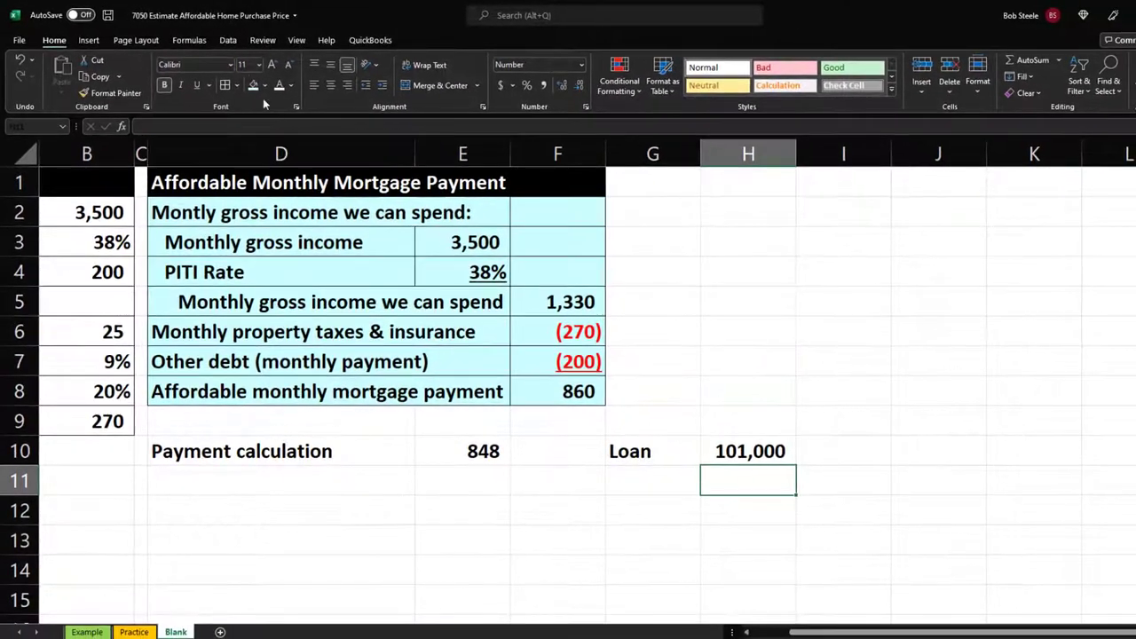
- Run Goal Seek to set the payment calculation in E10 to 860 by changing the loan amount in H10
left_click(230, 44)
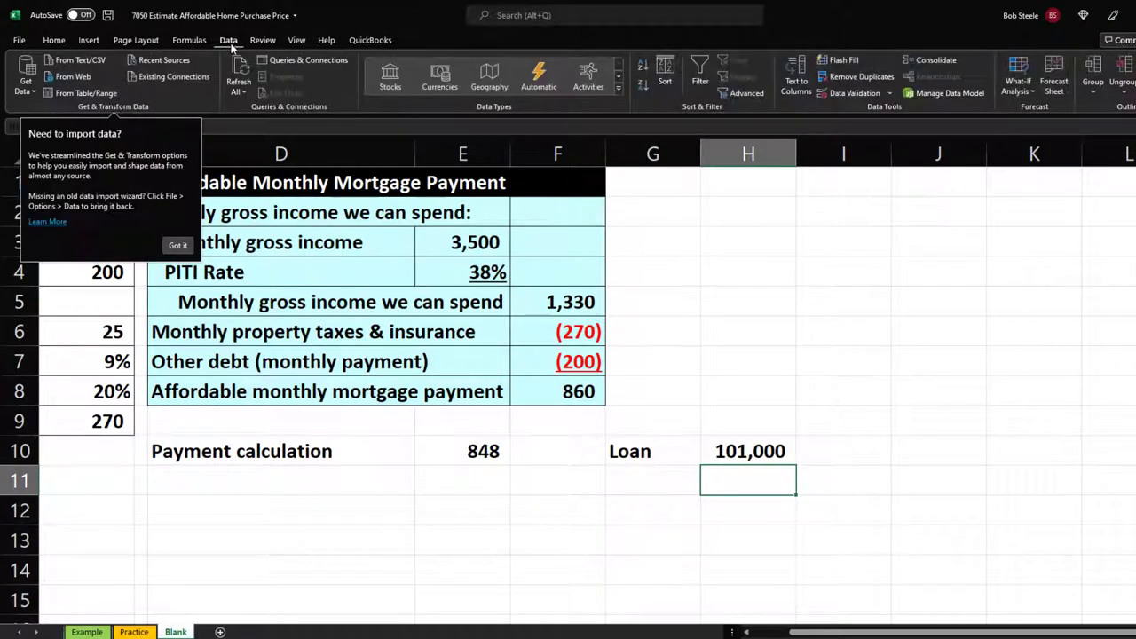
left_click(177, 245)
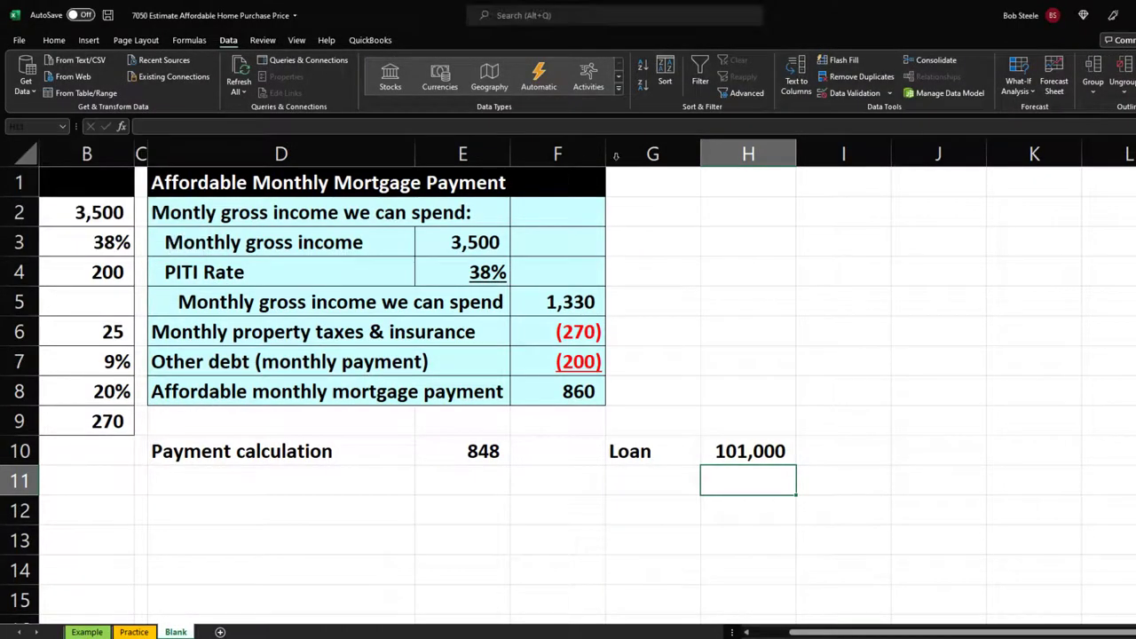
left_click(1018, 92)
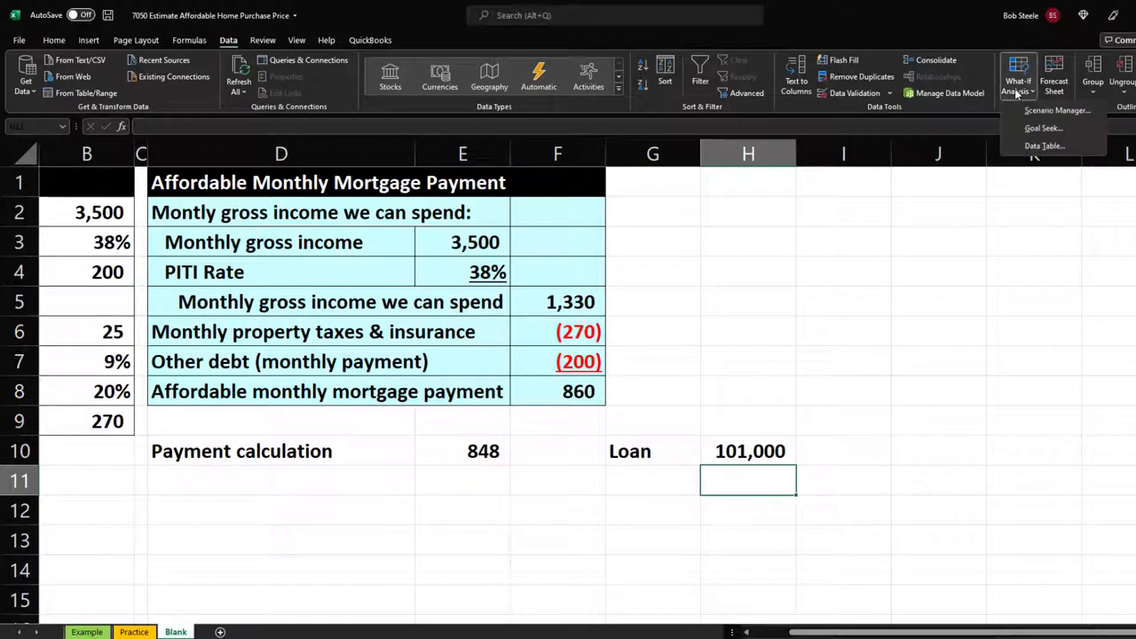
left_click(1031, 128)
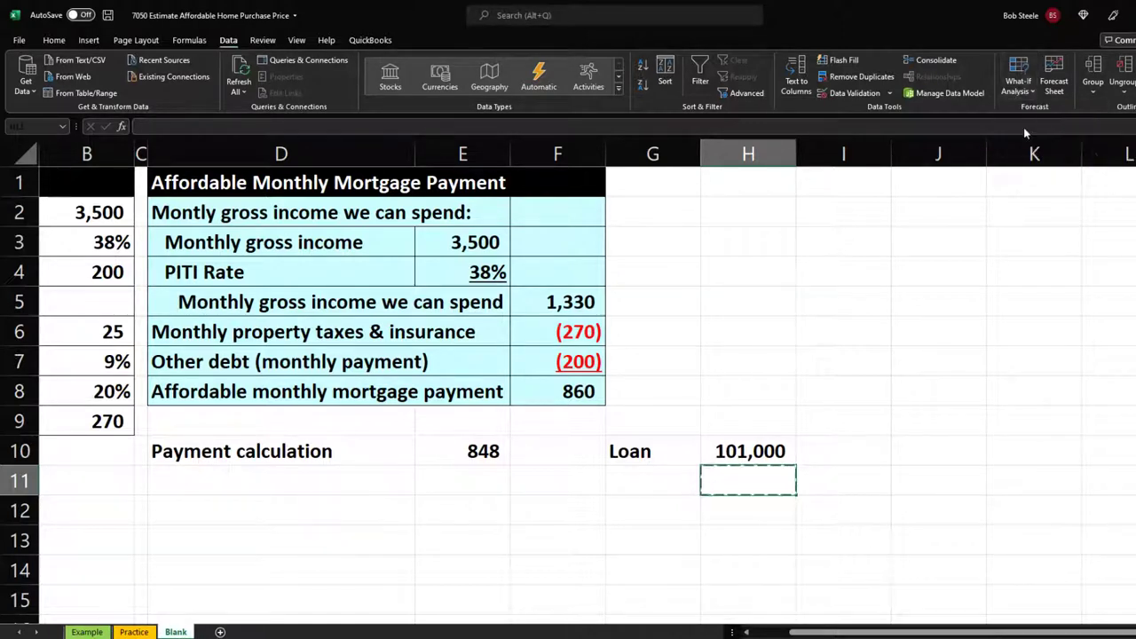
left_click_drag(292, 350, 721, 278)
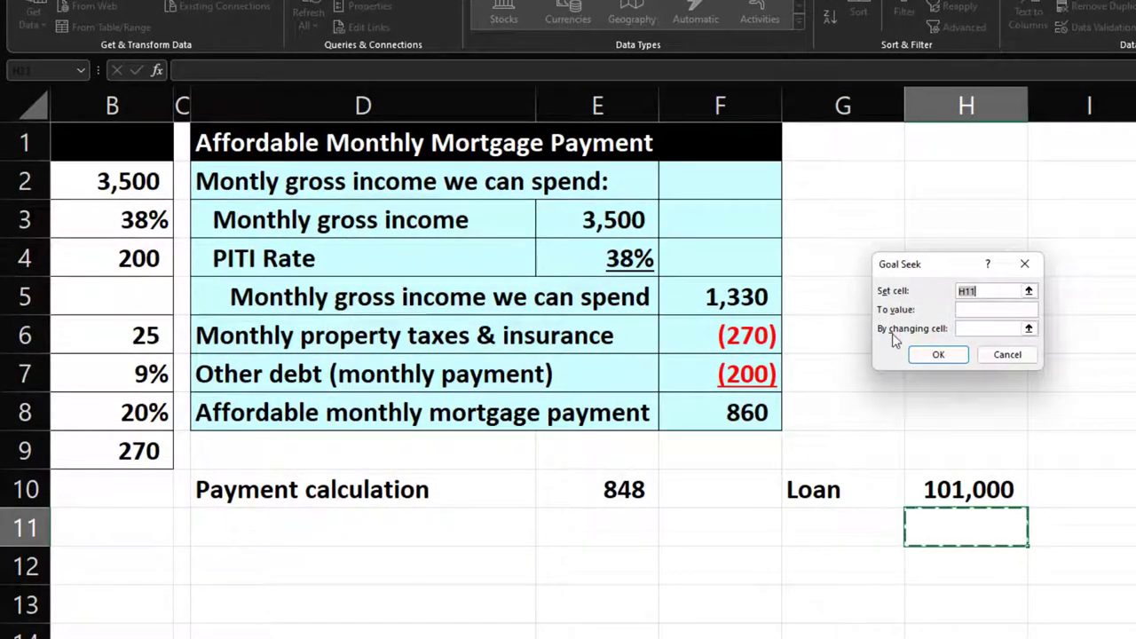
left_click(594, 488)
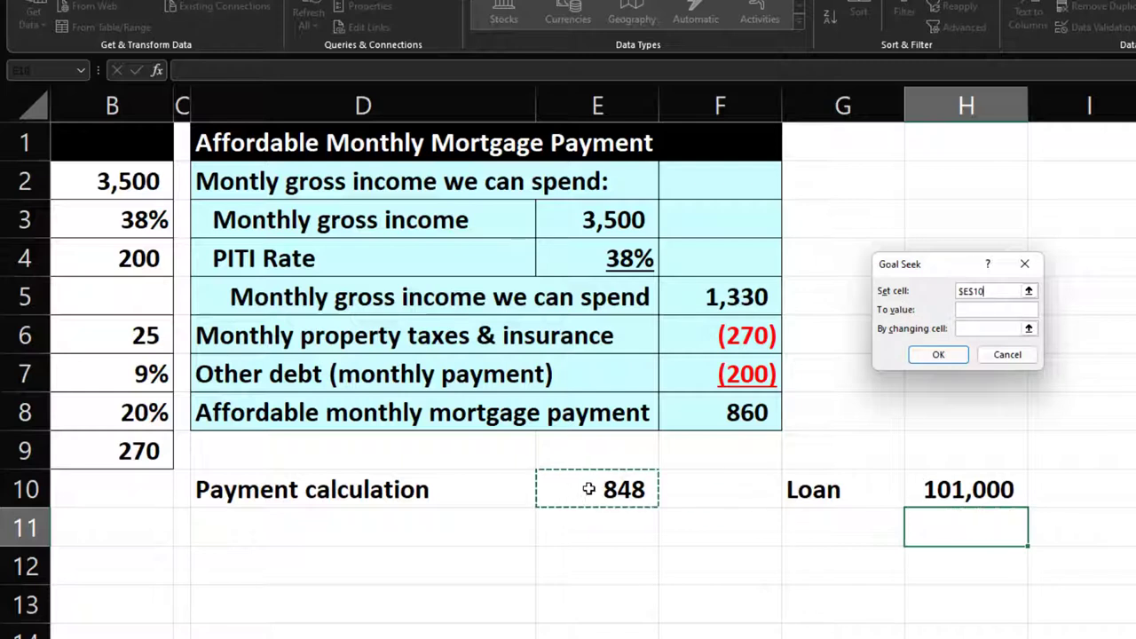
left_click(981, 312)
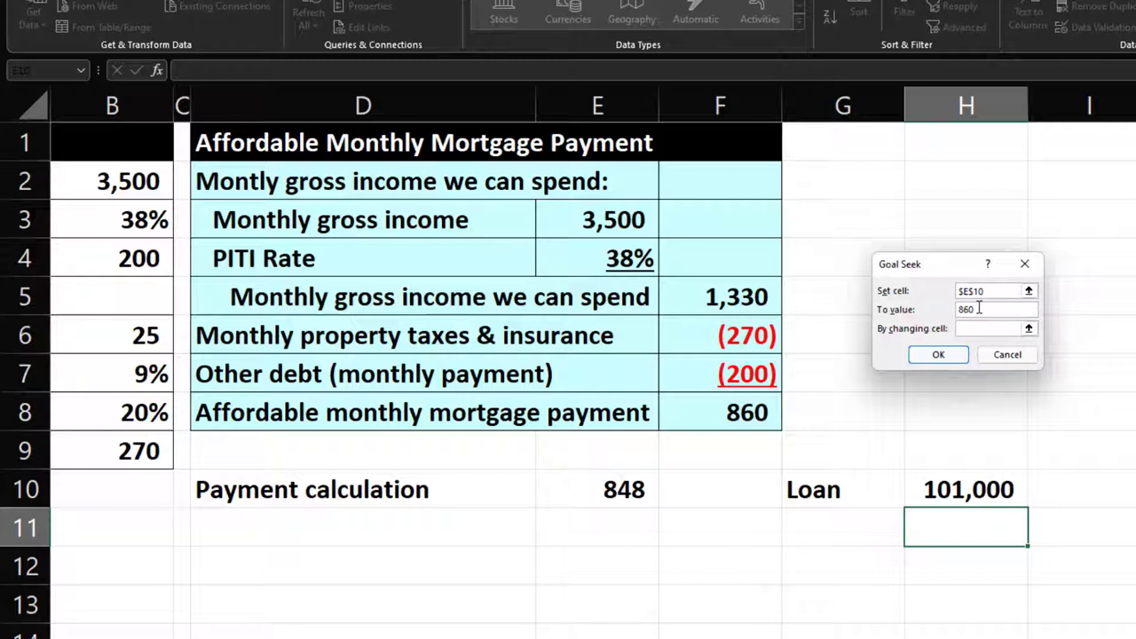
left_click(969, 329)
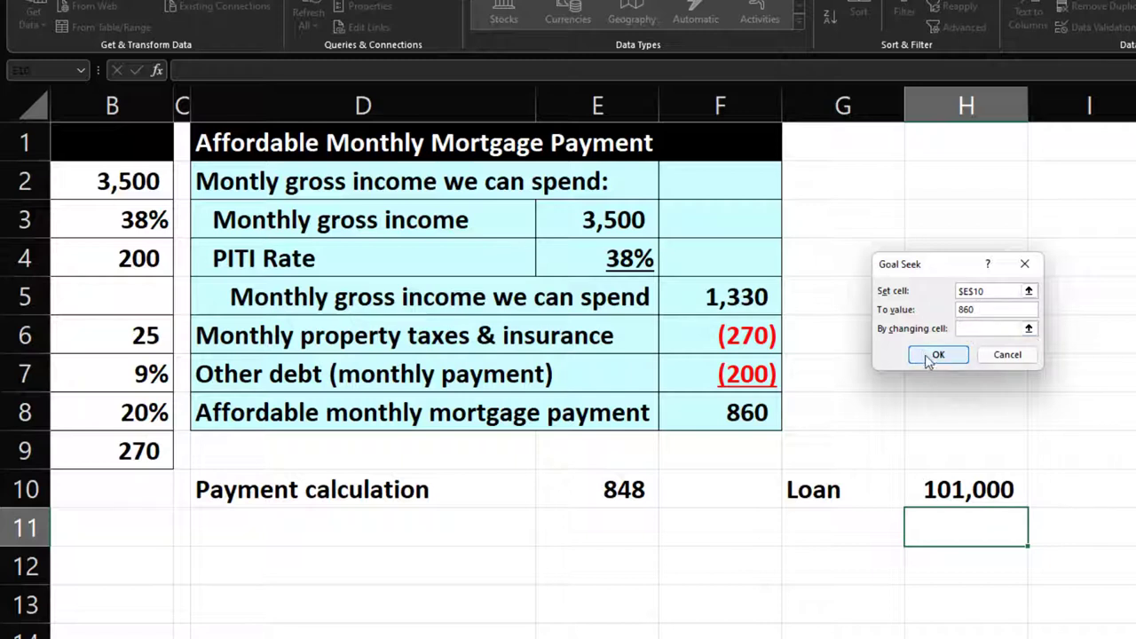
left_click(954, 490)
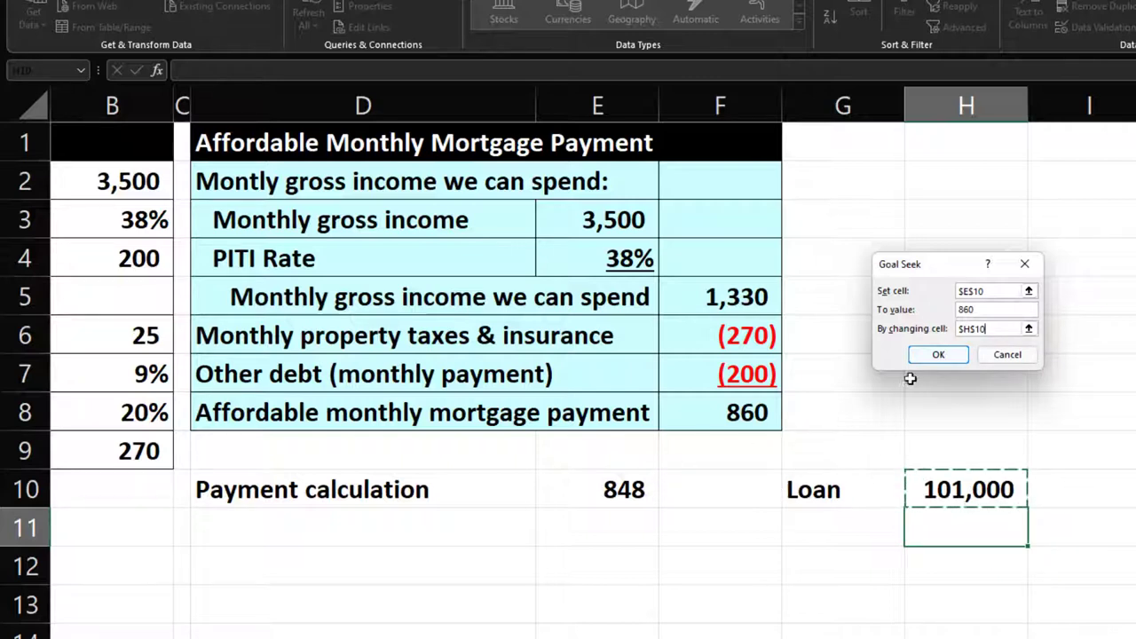
left_click(927, 357)
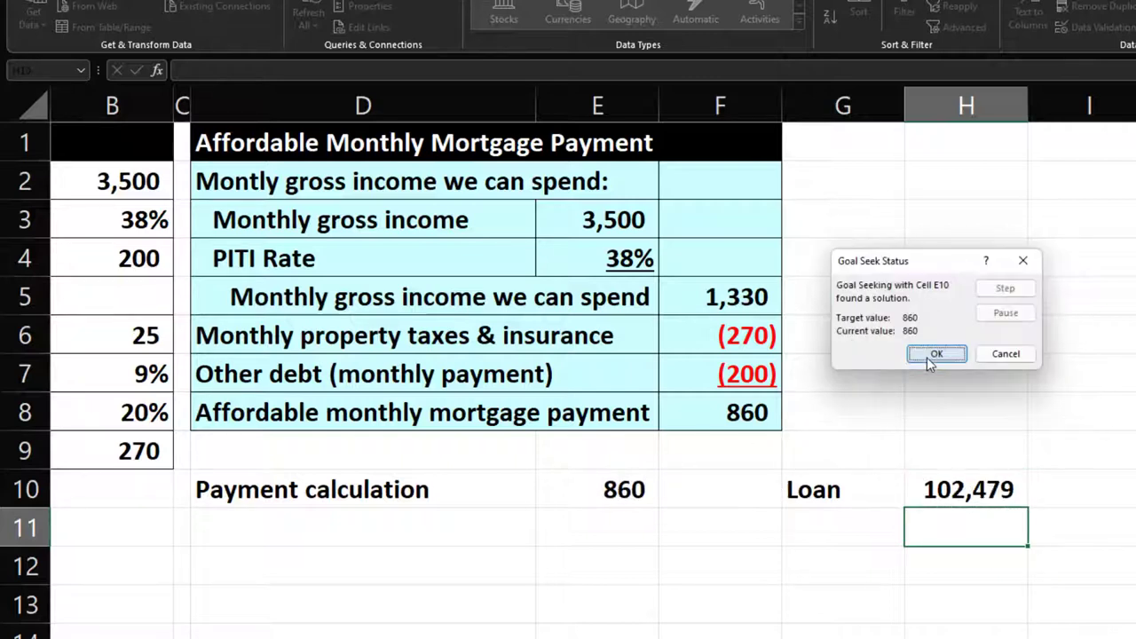
left_click(932, 355)
- Highlight the loan amount in H10 with a yellow fill
left_click(966, 484)
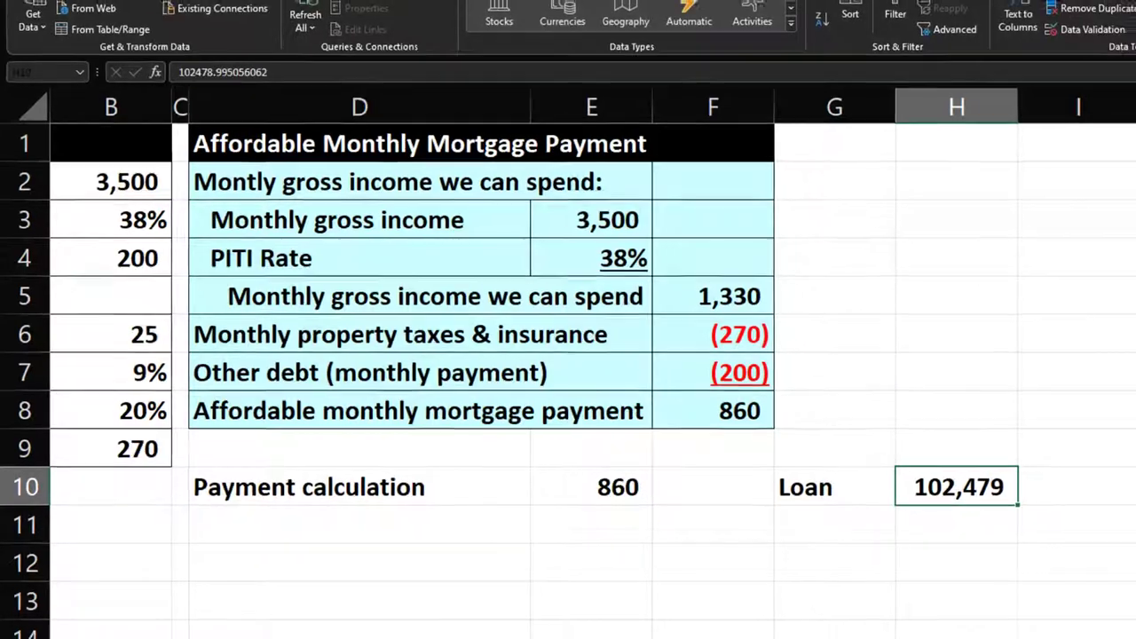
left_click(48, 12)
left_click(248, 79)
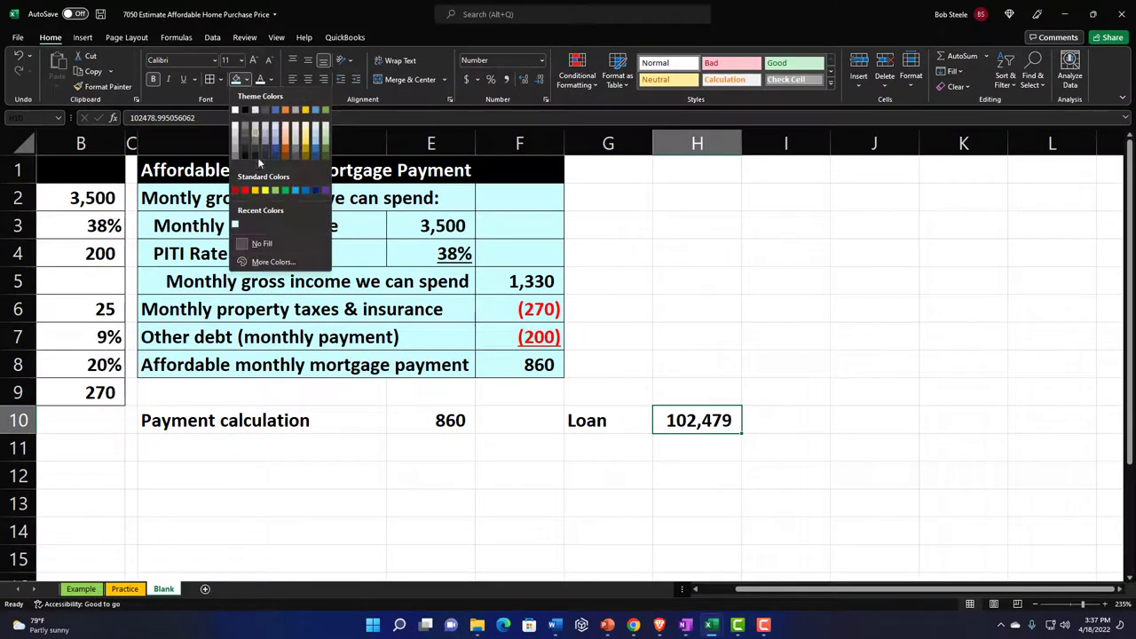
left_click(268, 189)
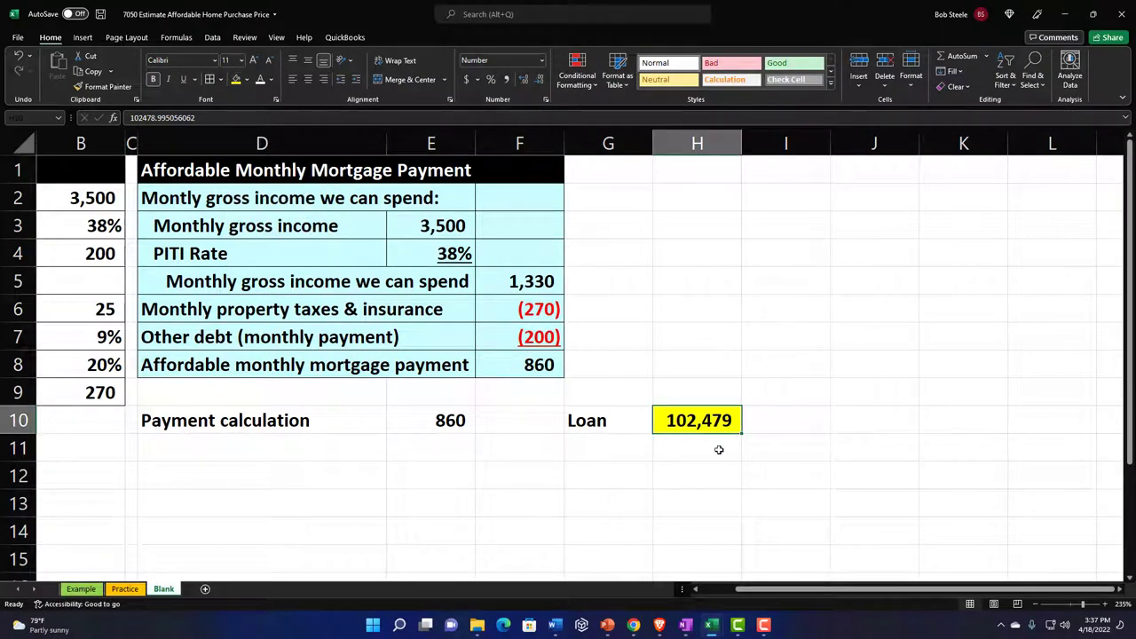
- Format the Loan label in G10 and the payment calculation cells D10:E10 with the table's light blue fill and borders
left_click(611, 423)
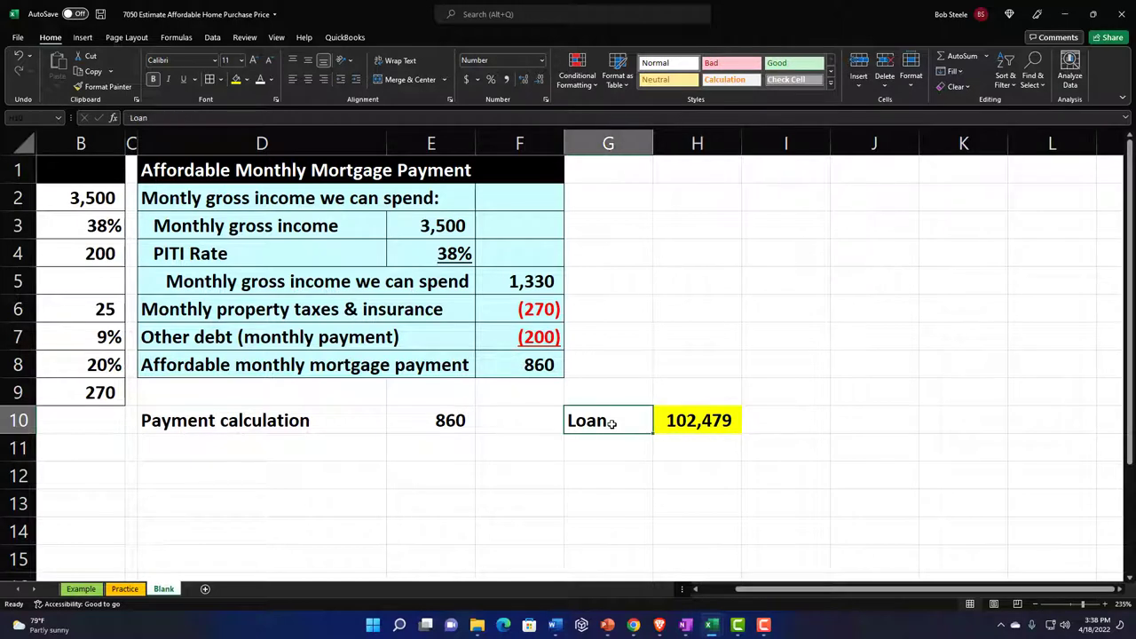
left_click(246, 79)
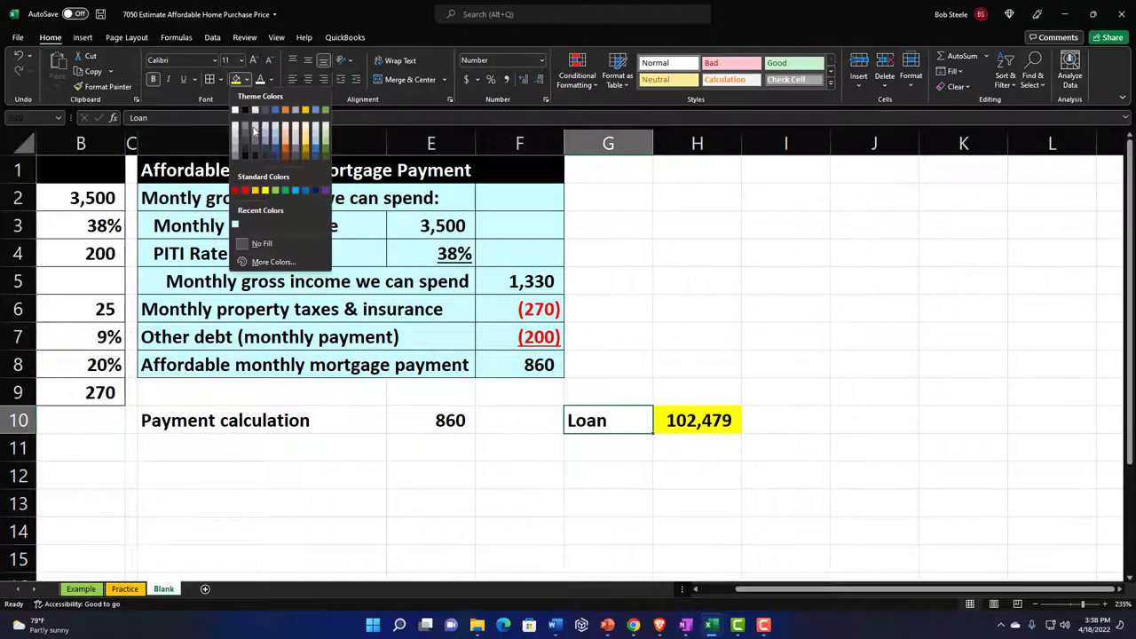
left_click(236, 226)
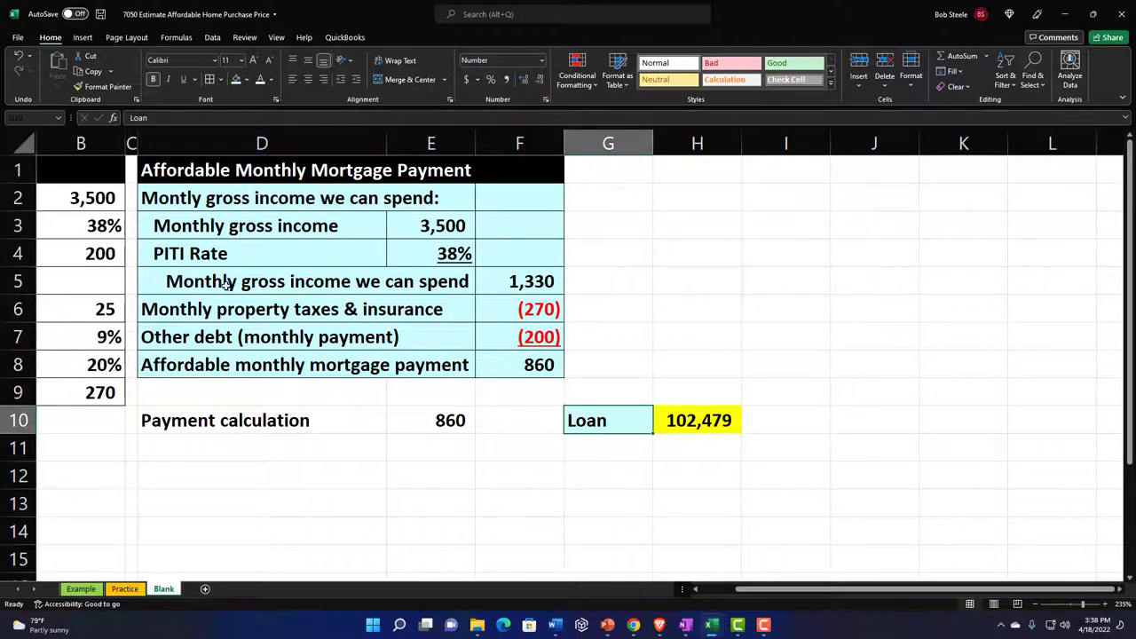
left_click_drag(232, 415, 391, 417)
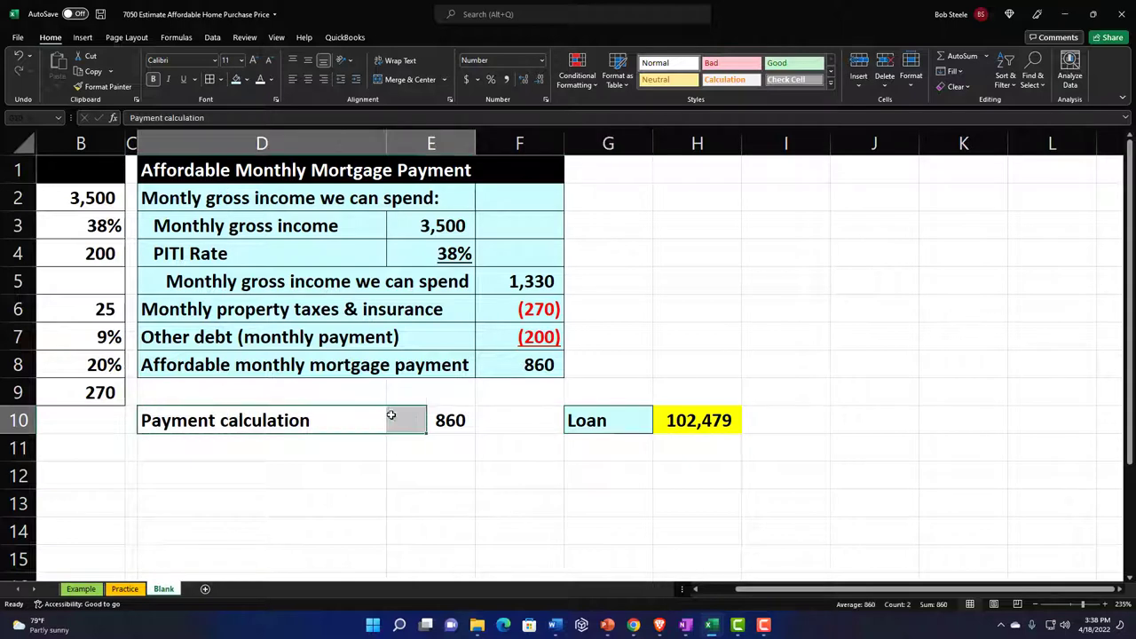
left_click(236, 79)
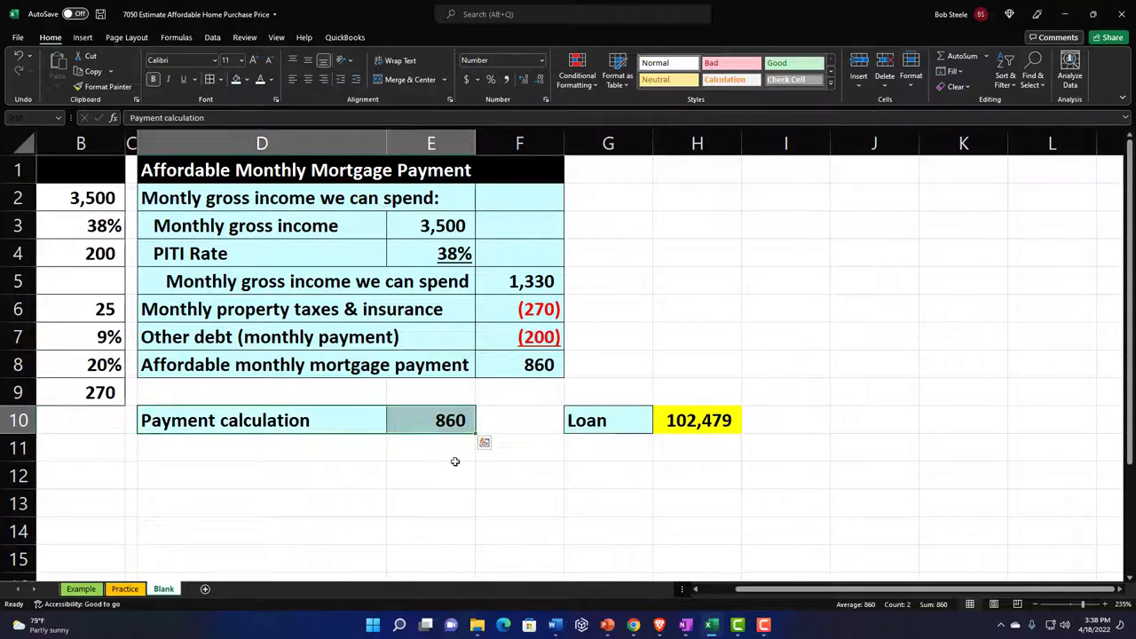
- Label D12 "Loan or mortgage amount" below the payment calculation
left_click(299, 477)
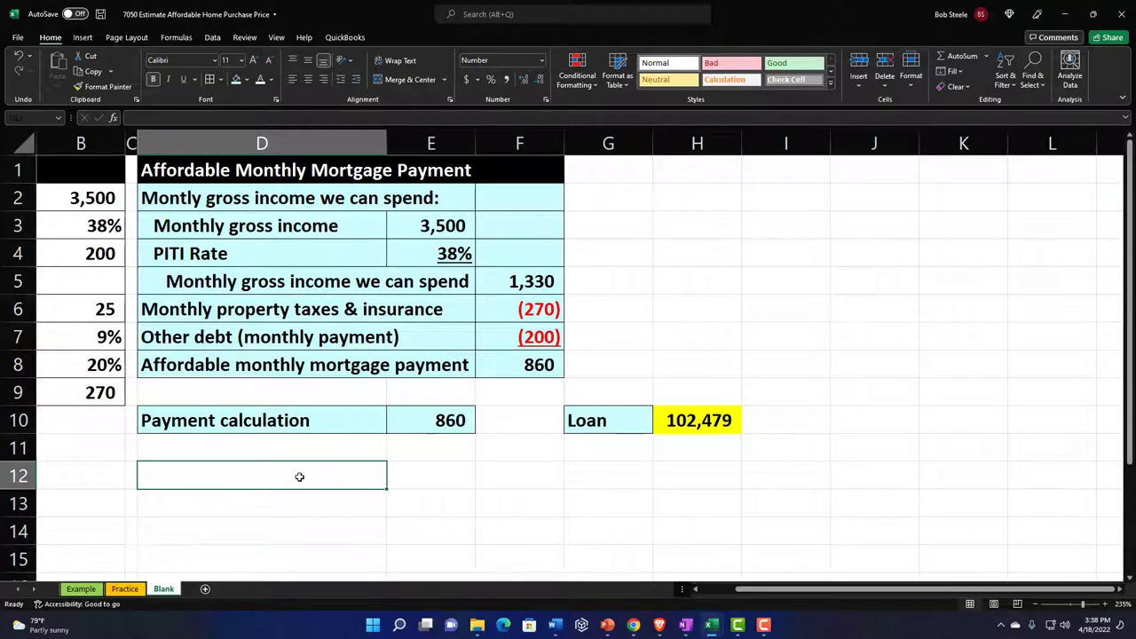
type("Loan mo")
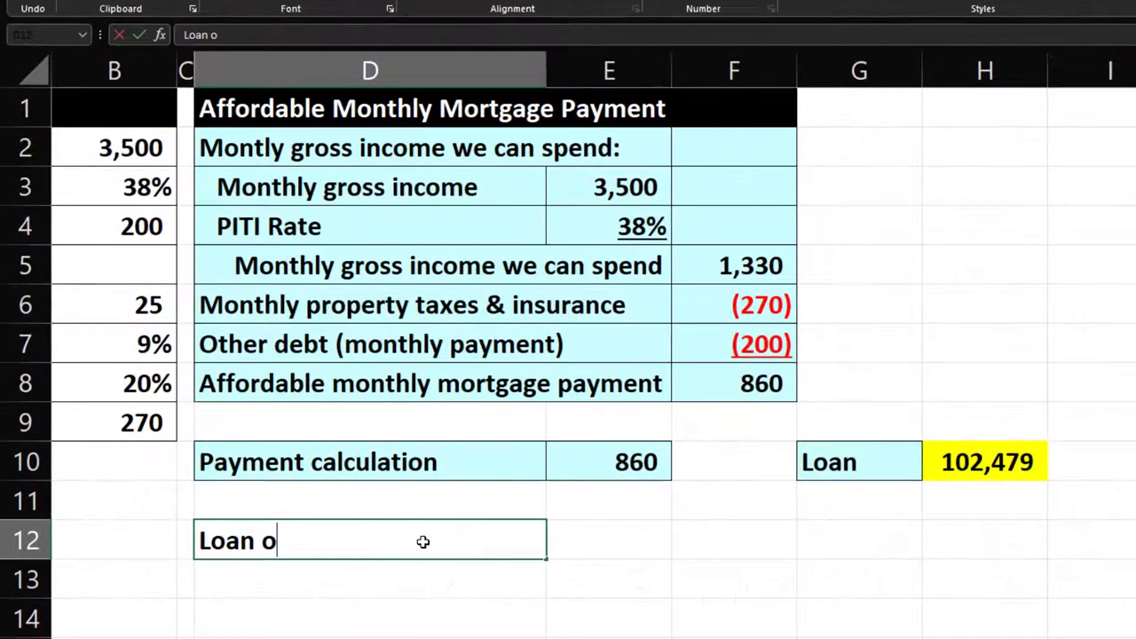
type("r")
key("BackSpace")
key("BackSpace")
key("BackSpace")
type("or mortgag")
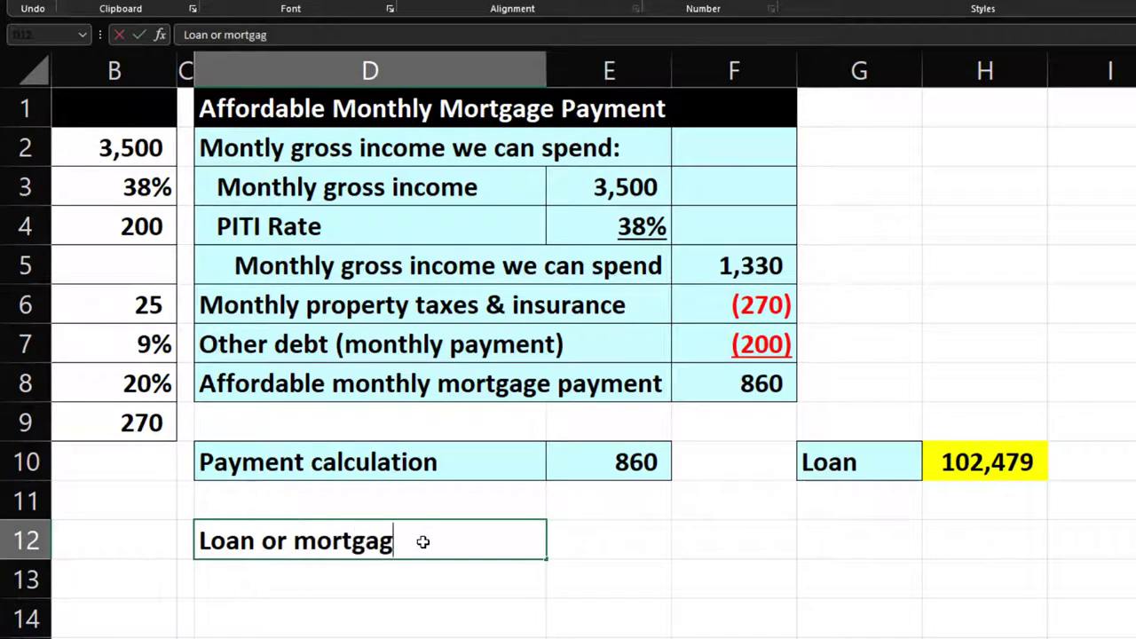
type("e amount")
key("Right")
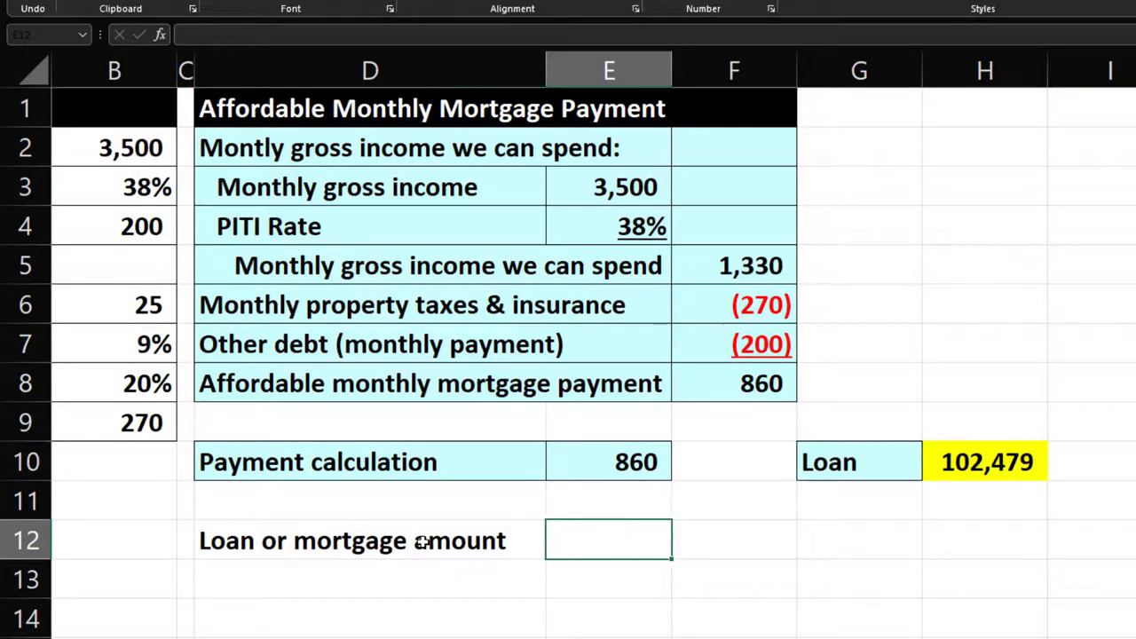
- Calculate the loan amount in E12 from the affordable monthly payment with the formula -PV(B7/12,B6*12,F8)
double_click(619, 460)
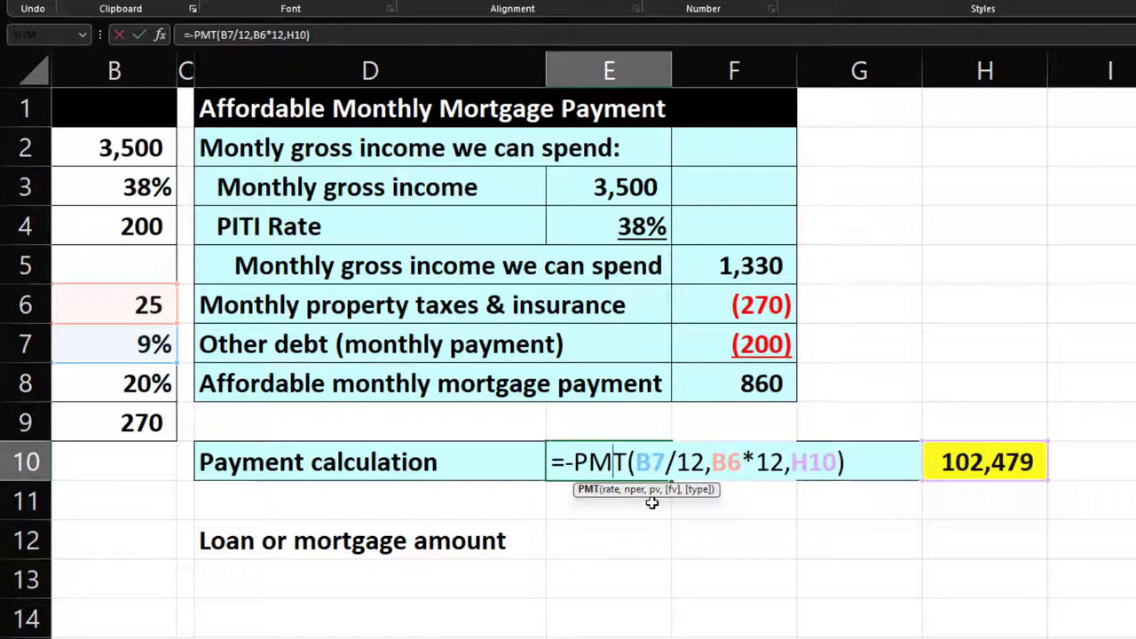
key("Return")
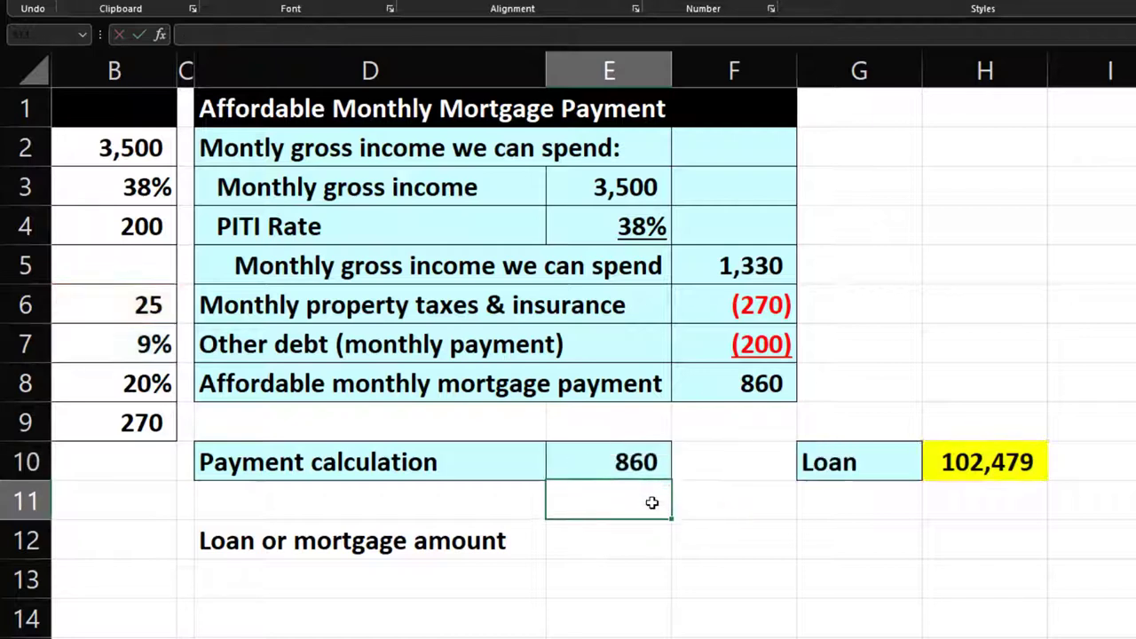
key("Down")
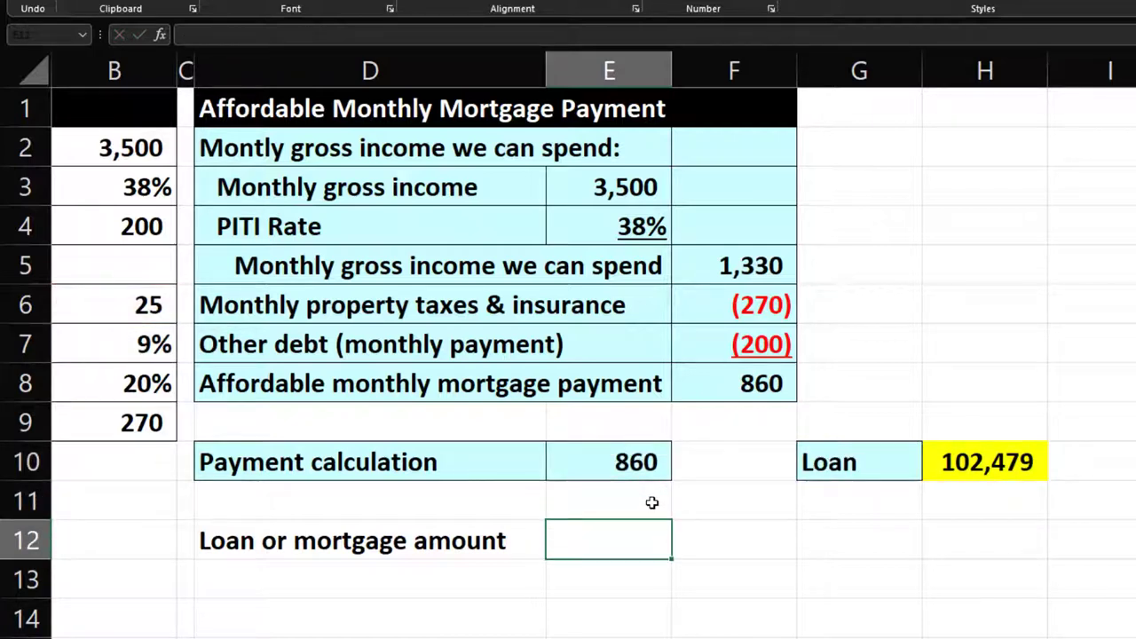
type("-pv")
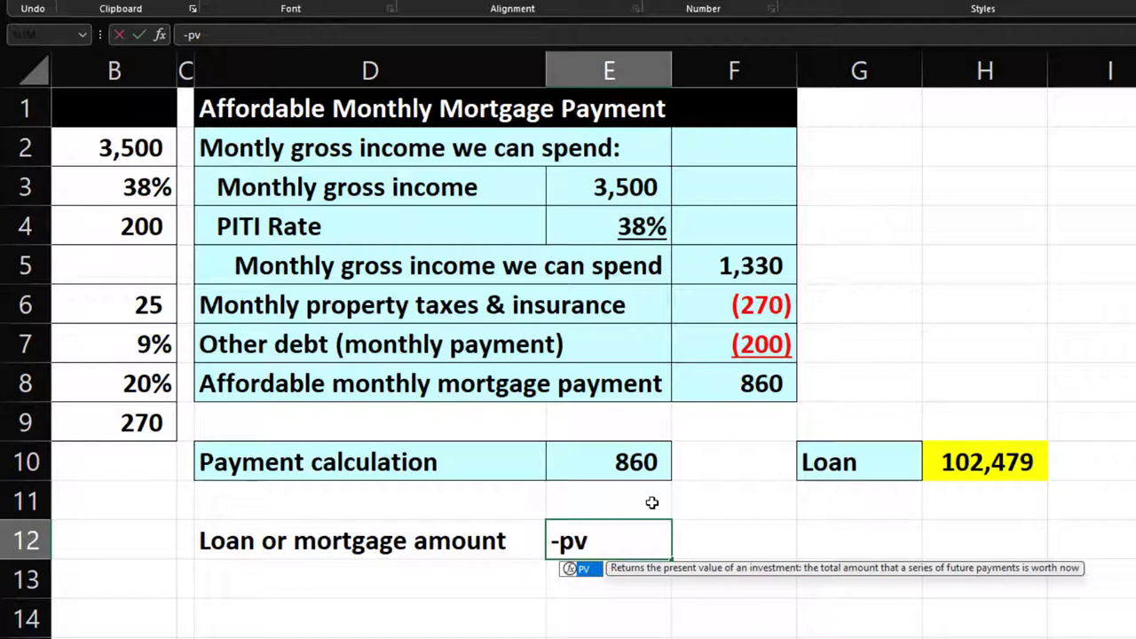
type("(")
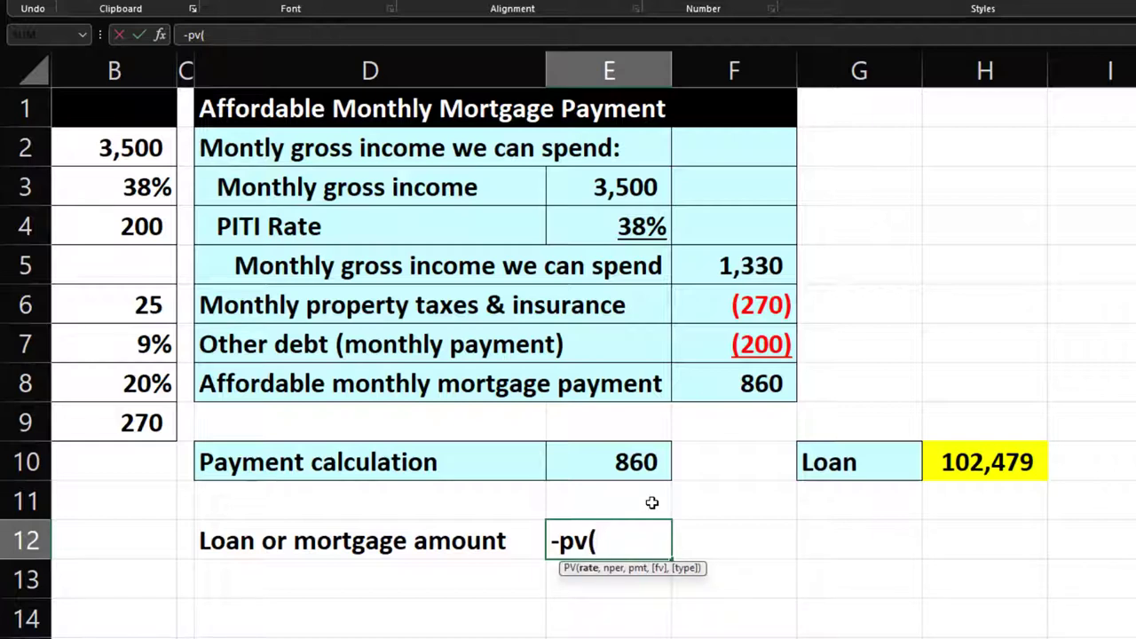
left_click(142, 348)
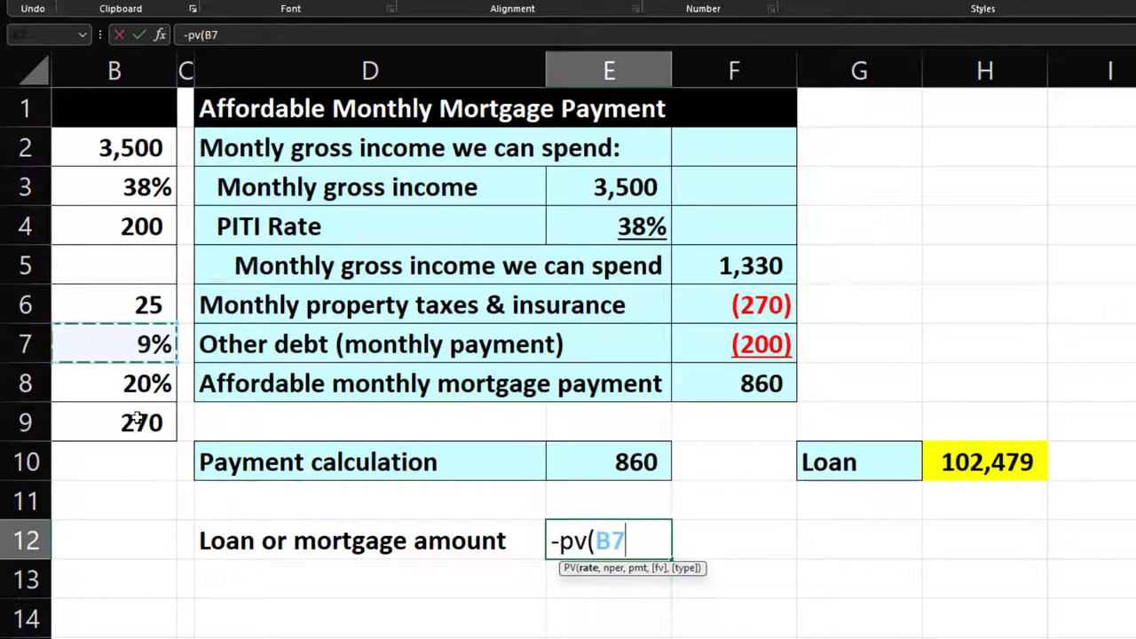
type("/12")
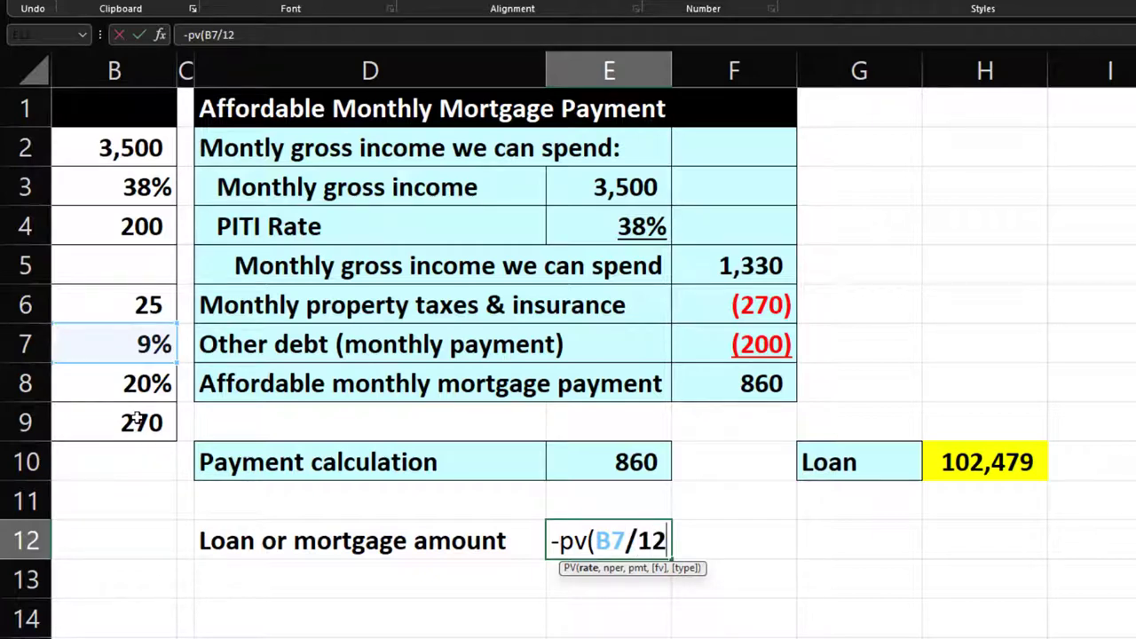
type(",")
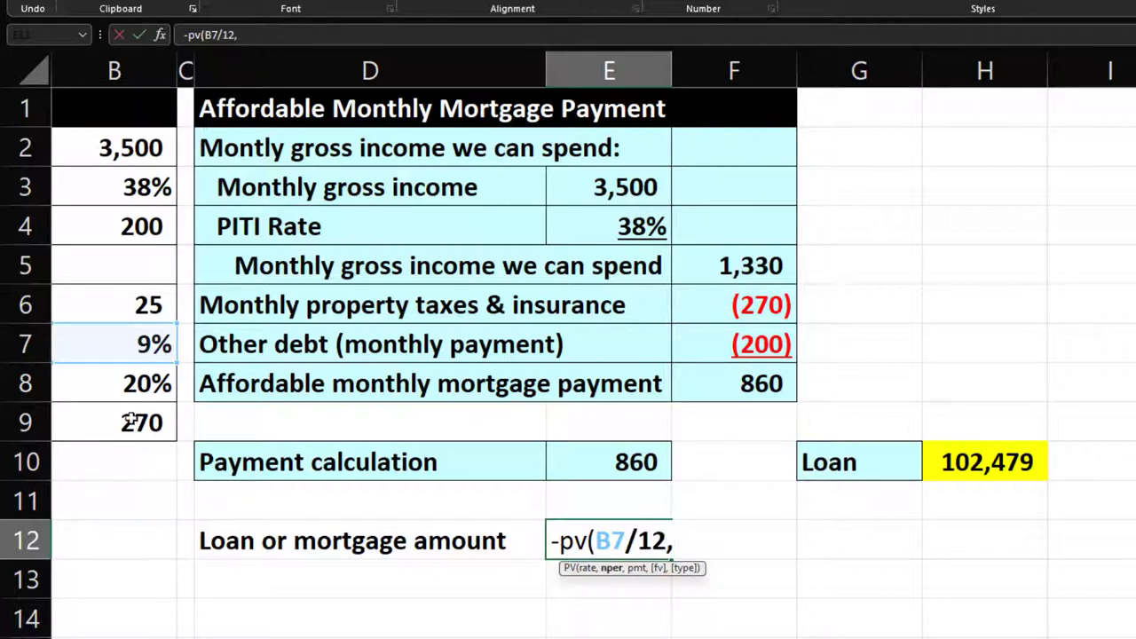
left_click(114, 307)
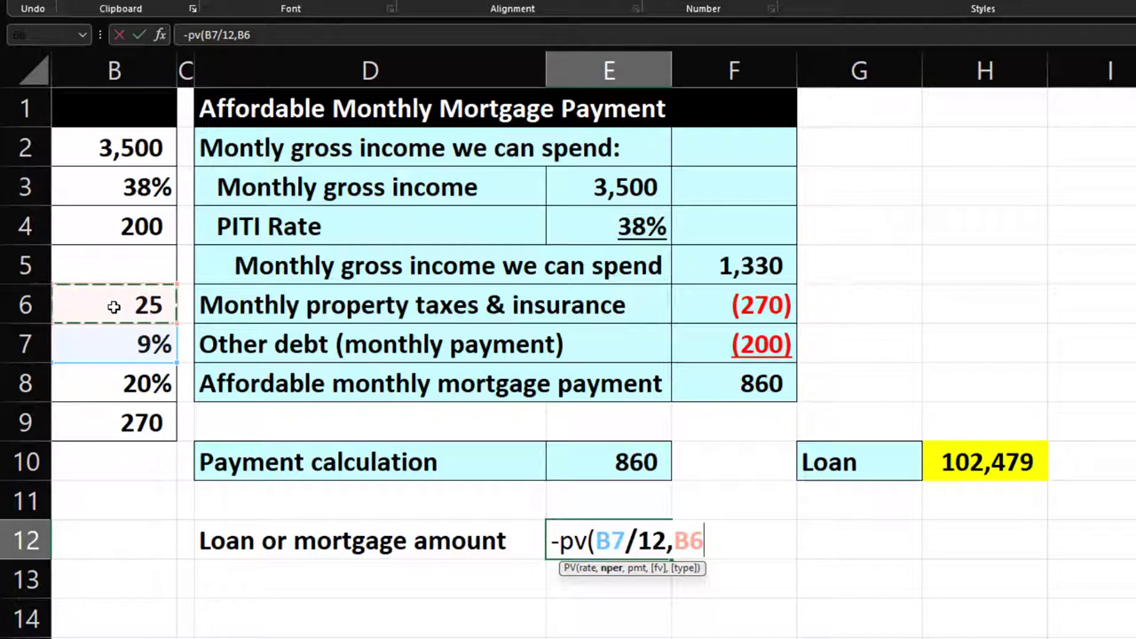
type("*")
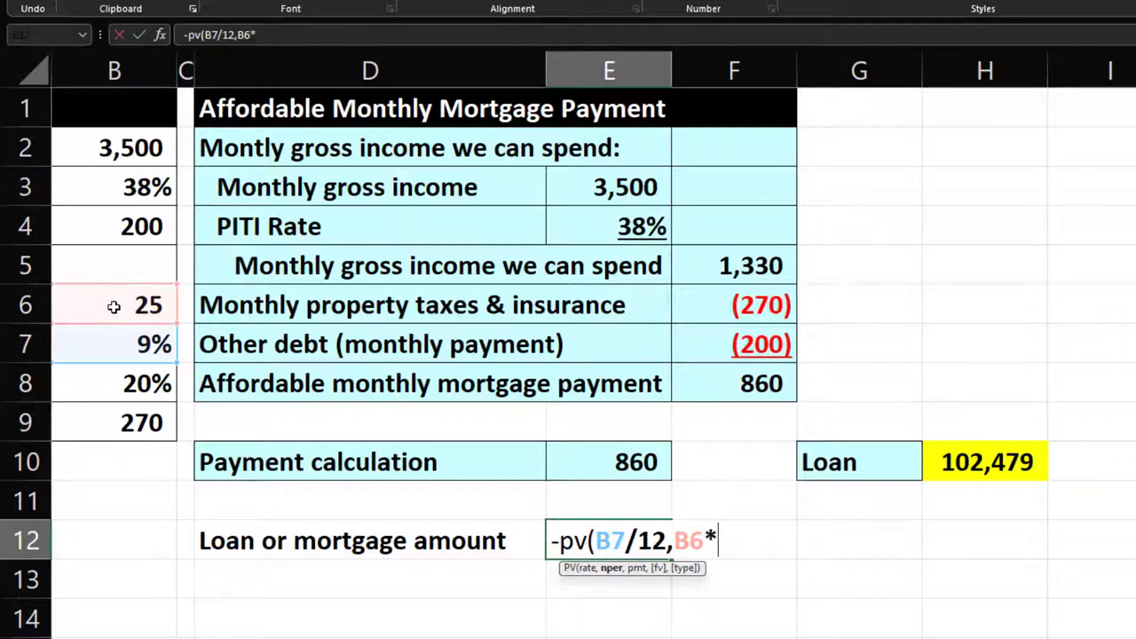
type("12,")
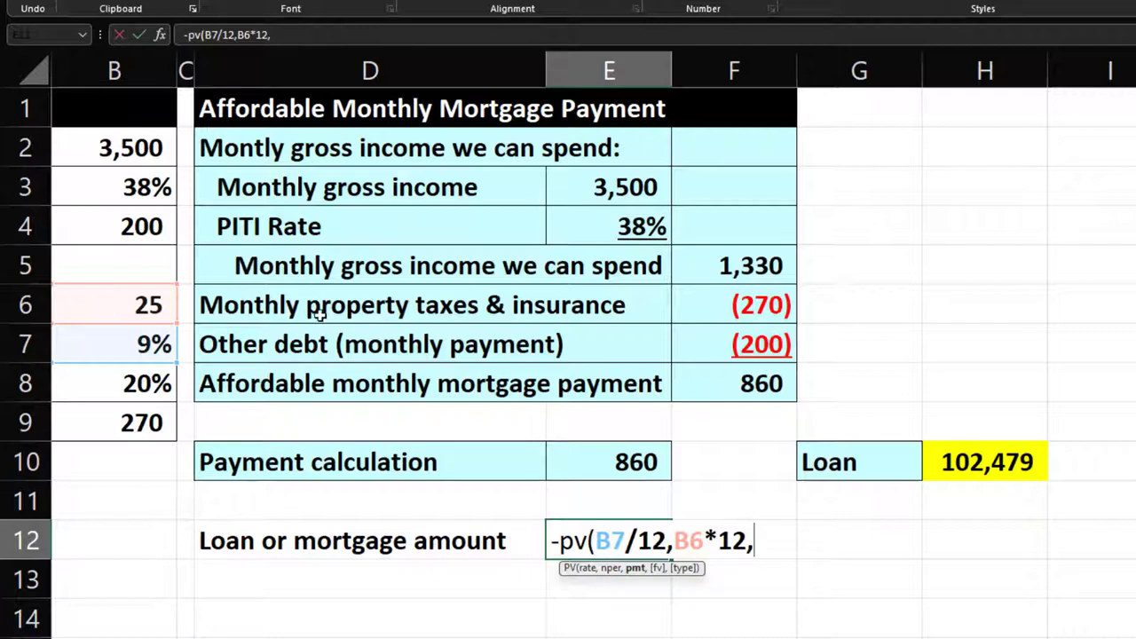
left_click(778, 383)
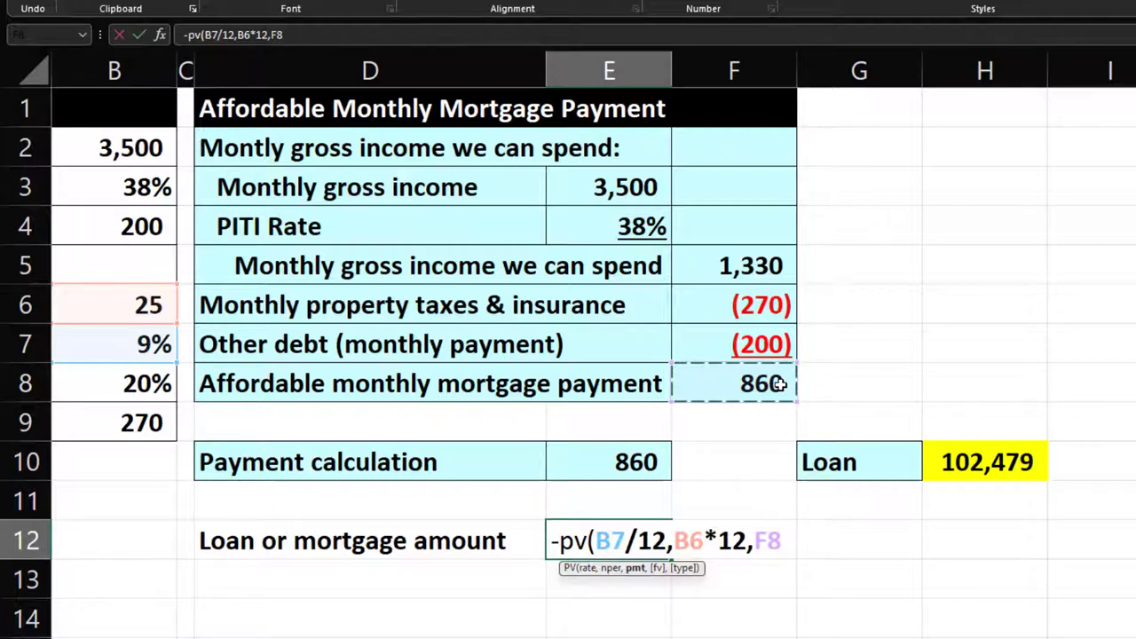
key("Return")
left_click(657, 543)
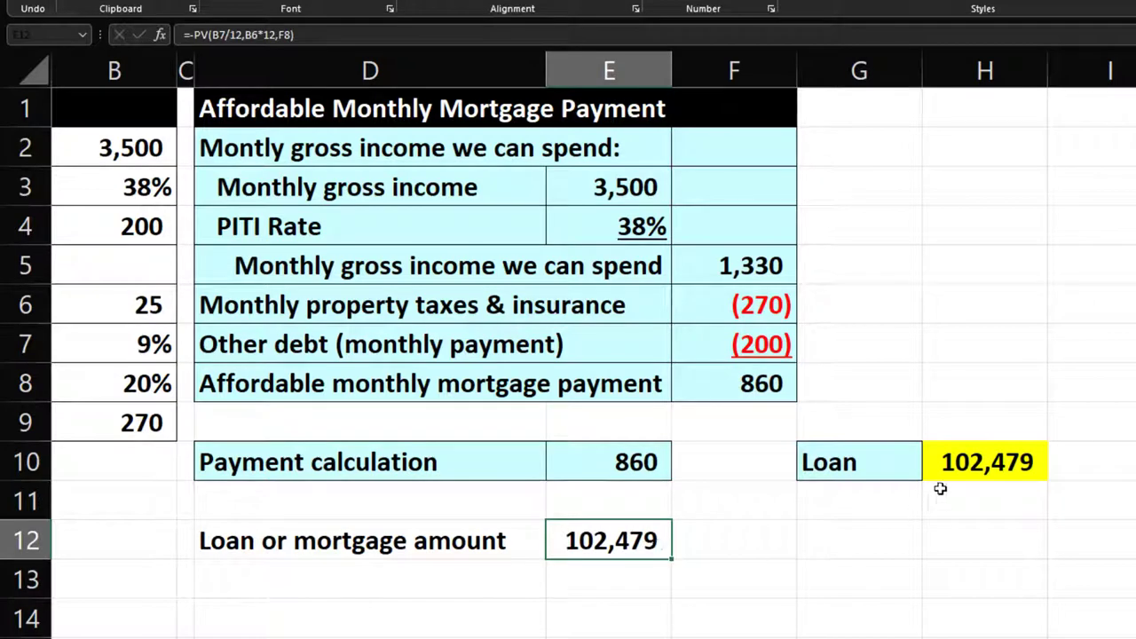
- Format the loan or mortgage amount cells D12:E12 with the table's light blue fill and borders
left_click(973, 464)
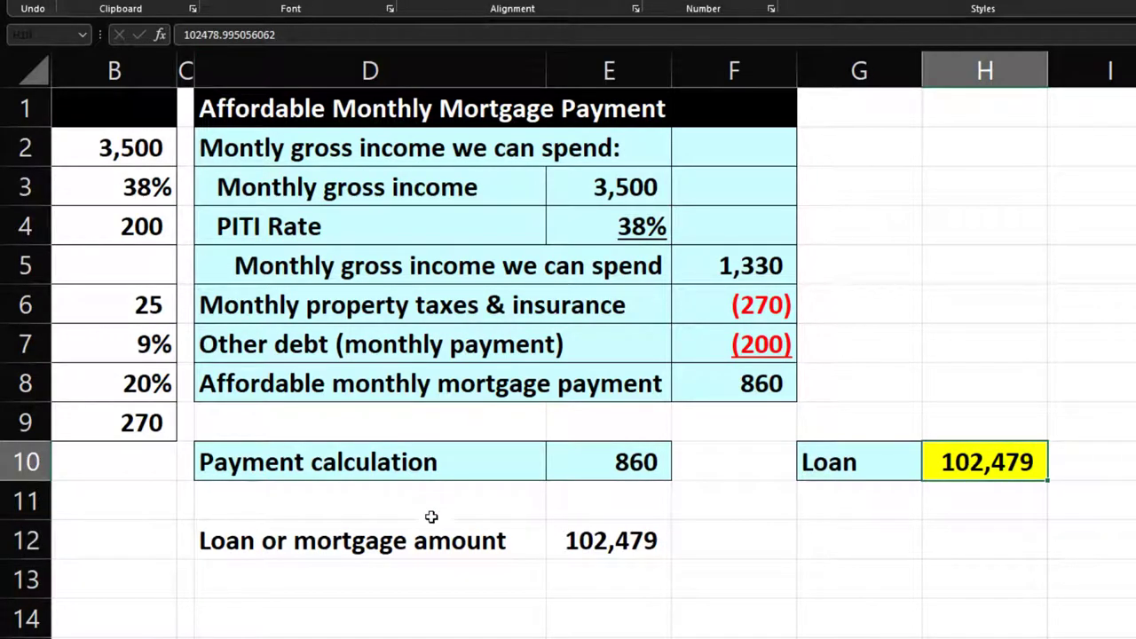
left_click_drag(433, 544, 552, 544)
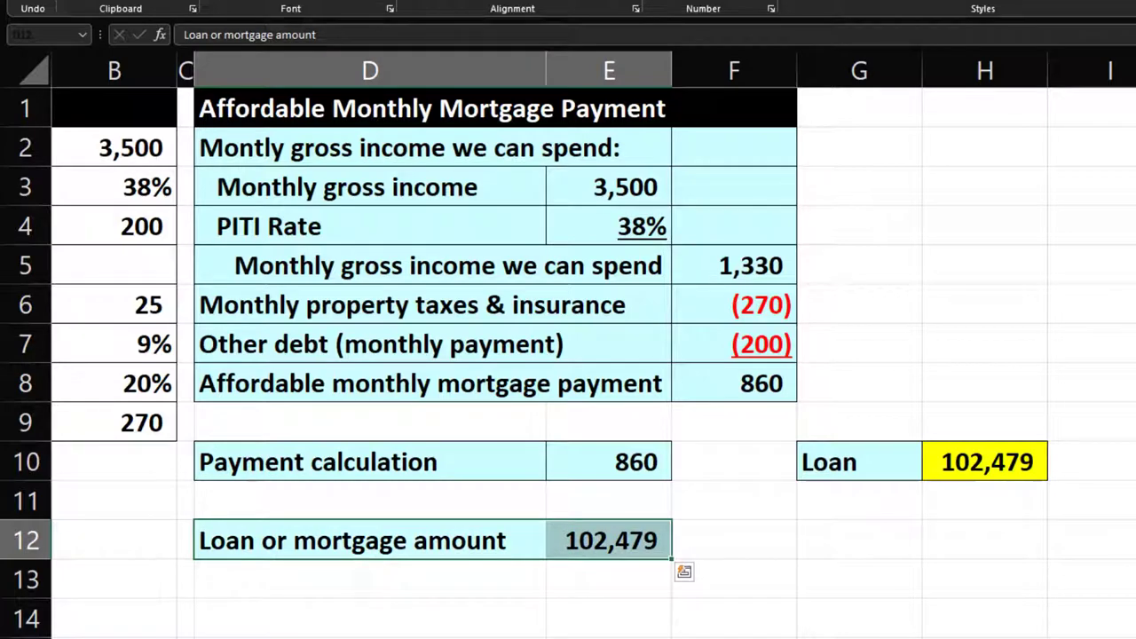
key("alt+Tab")
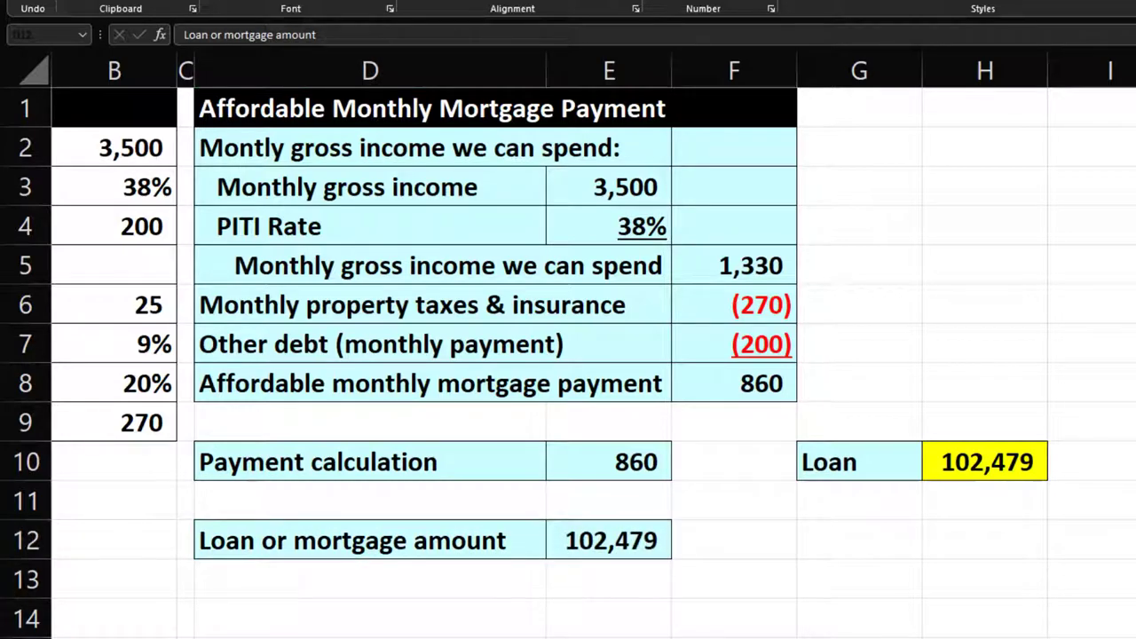
key("alt+Tab")
- Examine the down payment percent in row 8 and the PITI rate in D4:E4
scroll(479, 553, "down", 1)
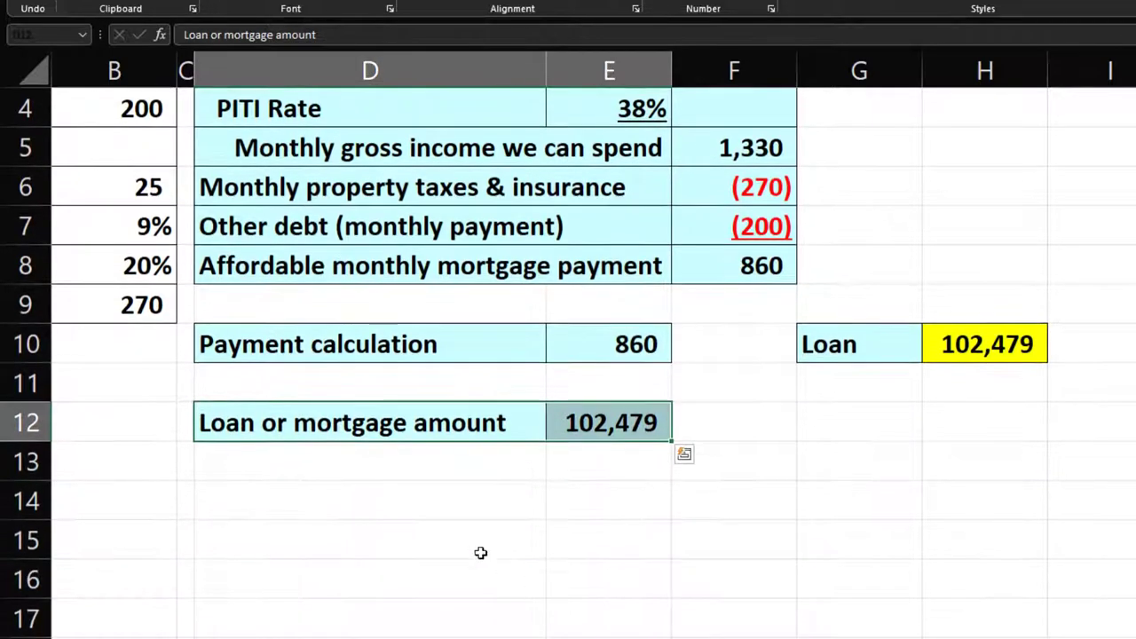
left_click(373, 500)
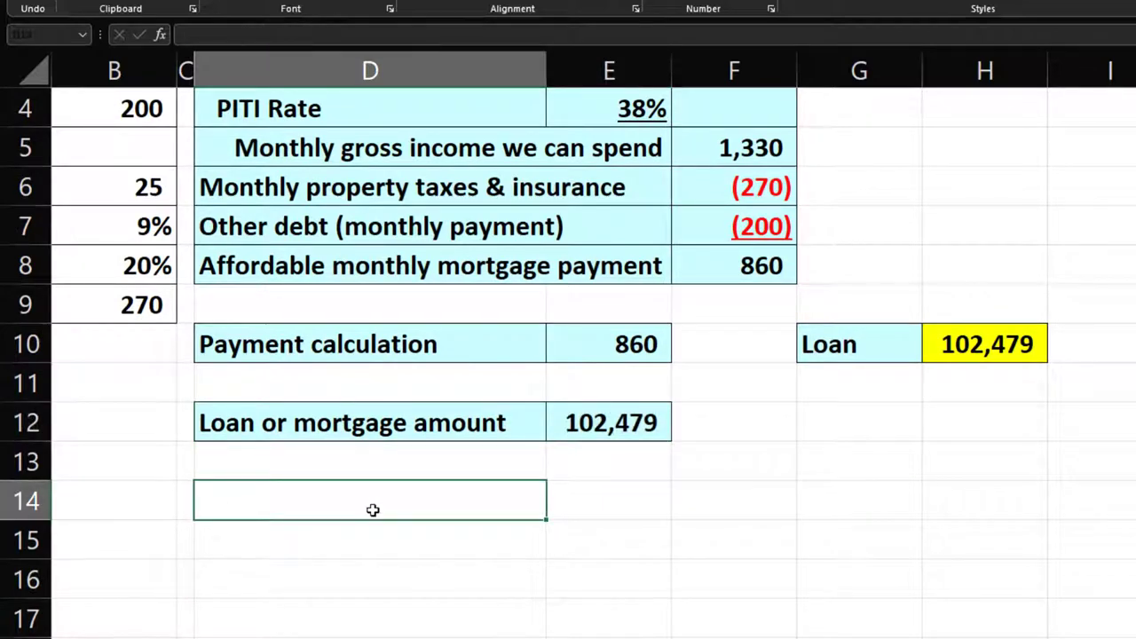
left_click(145, 269)
key("Left")
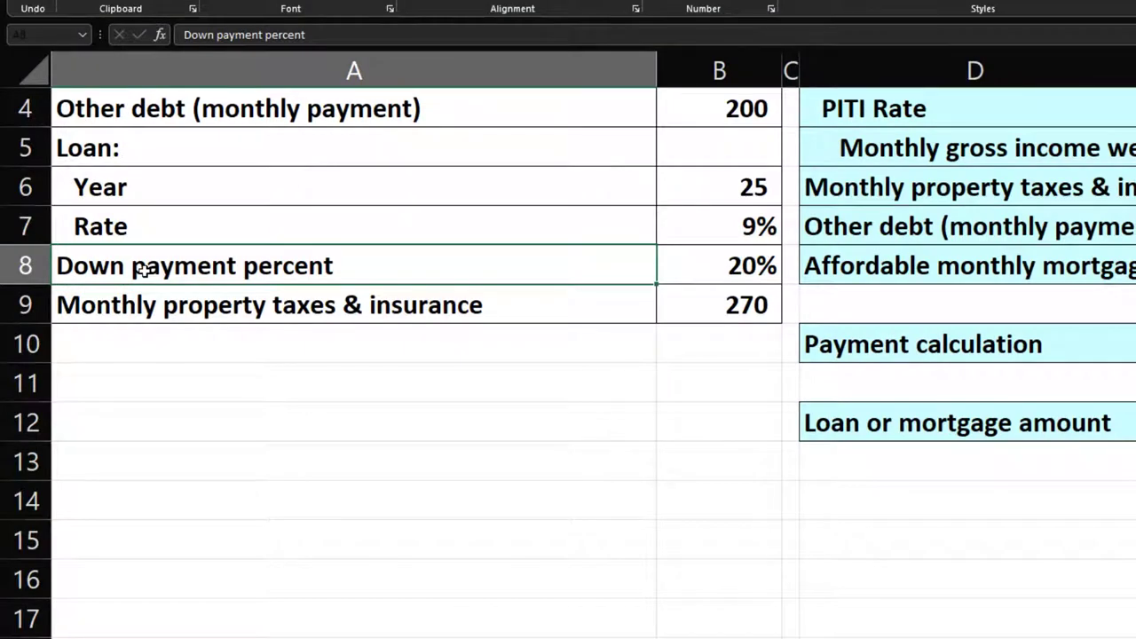
scroll(783, 406, "up", 1)
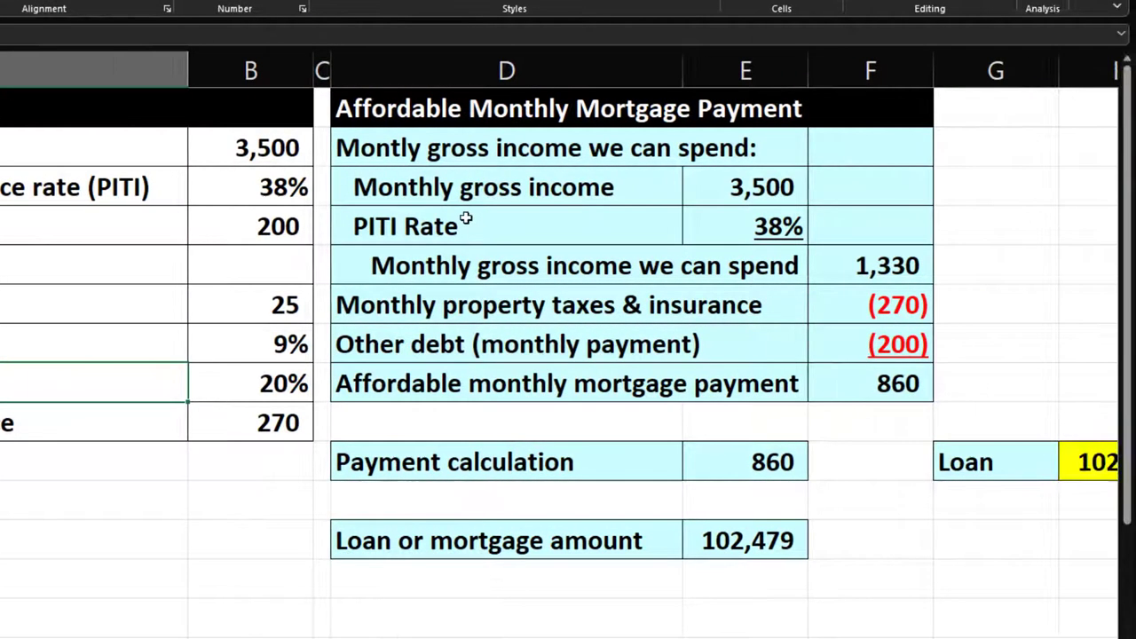
left_click(995, 221)
left_click(743, 222)
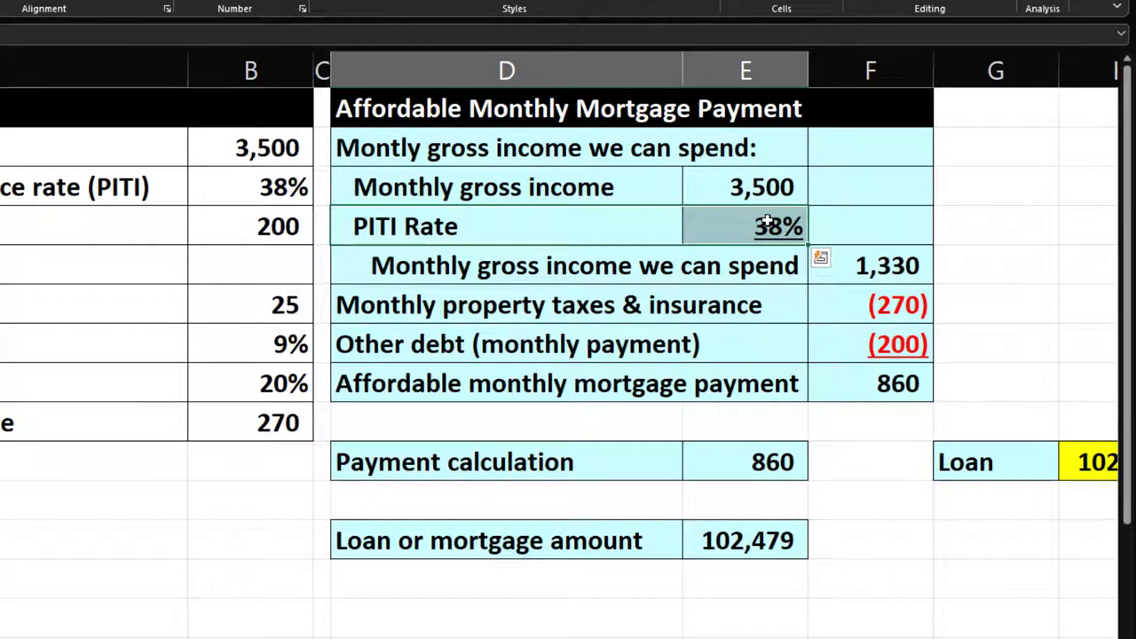
scroll(768, 222, "down", 1)
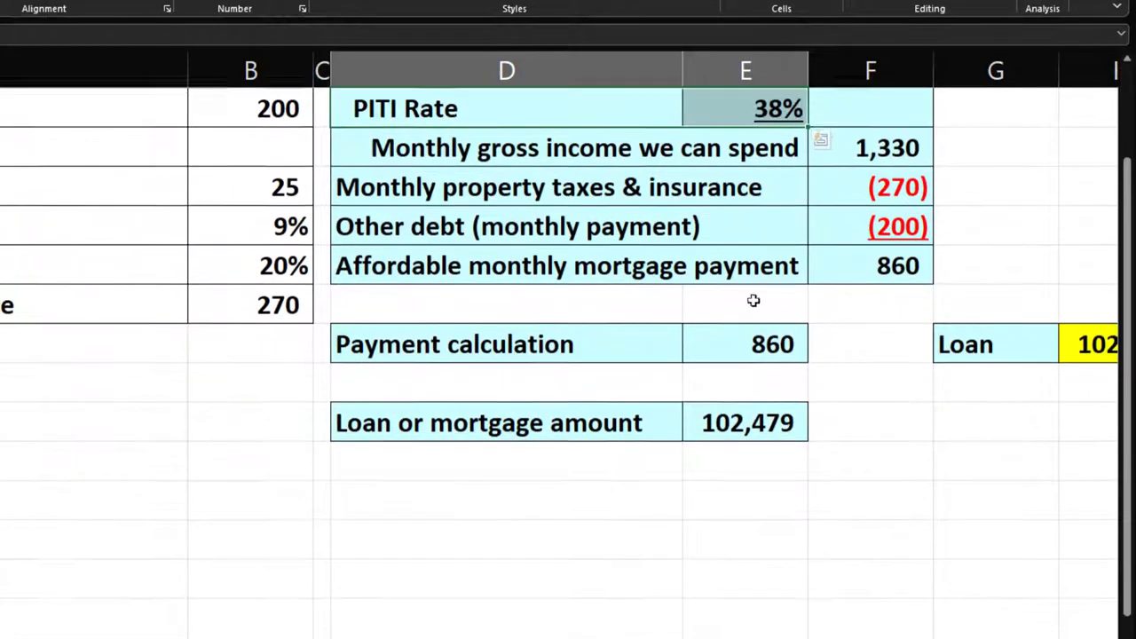
- Enter the heading "Affordable Home Purchase" in D14 below the loan or mortgage amount
left_click(557, 495)
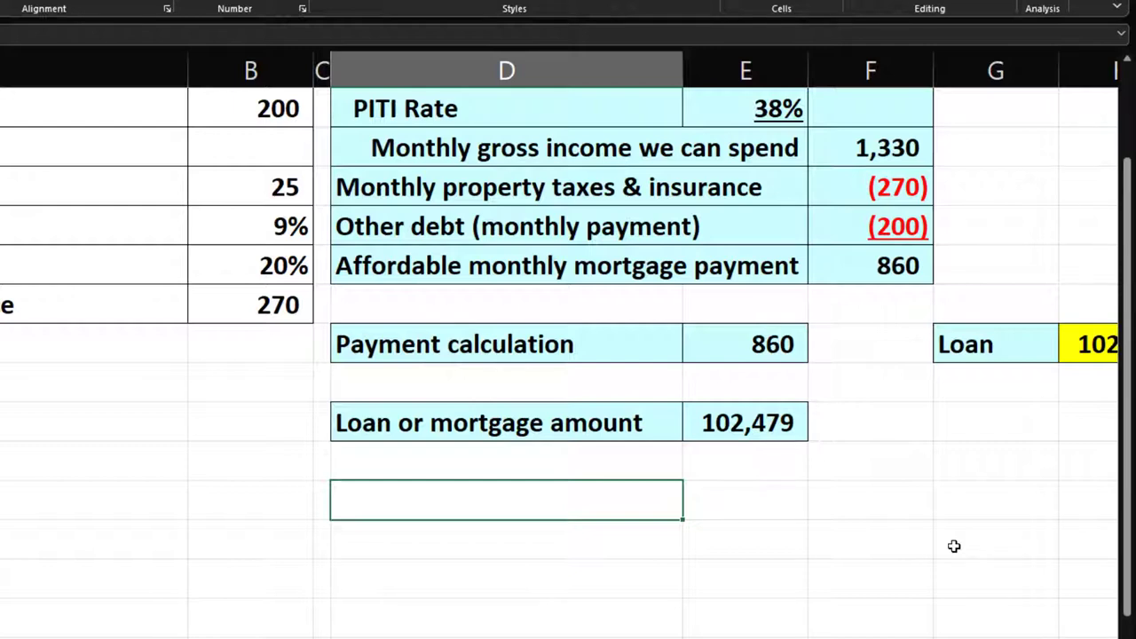
type("Affordabel H")
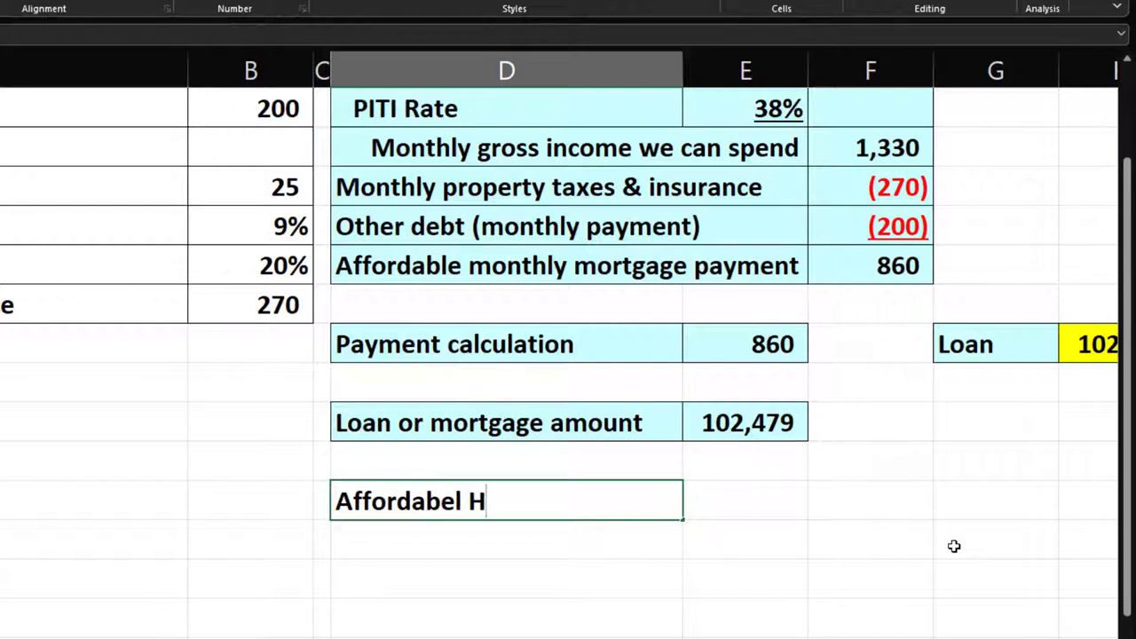
key("BackSpace")
key("BackSpace")
key("BackSpace")
key("BackSpace")
type("le Home ")
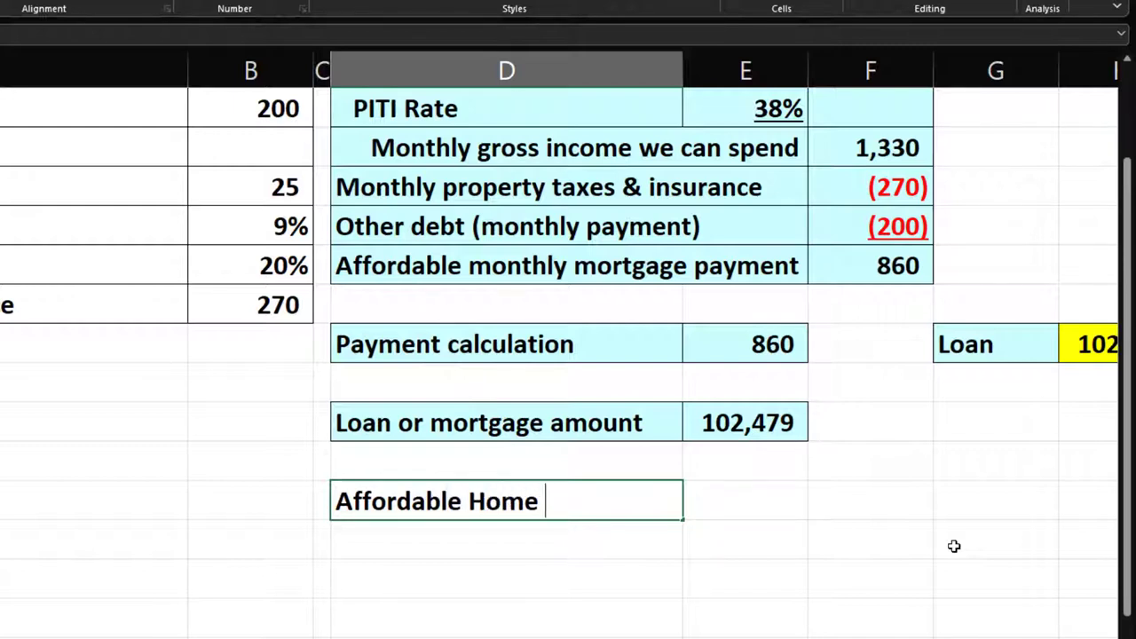
type("Purchase")
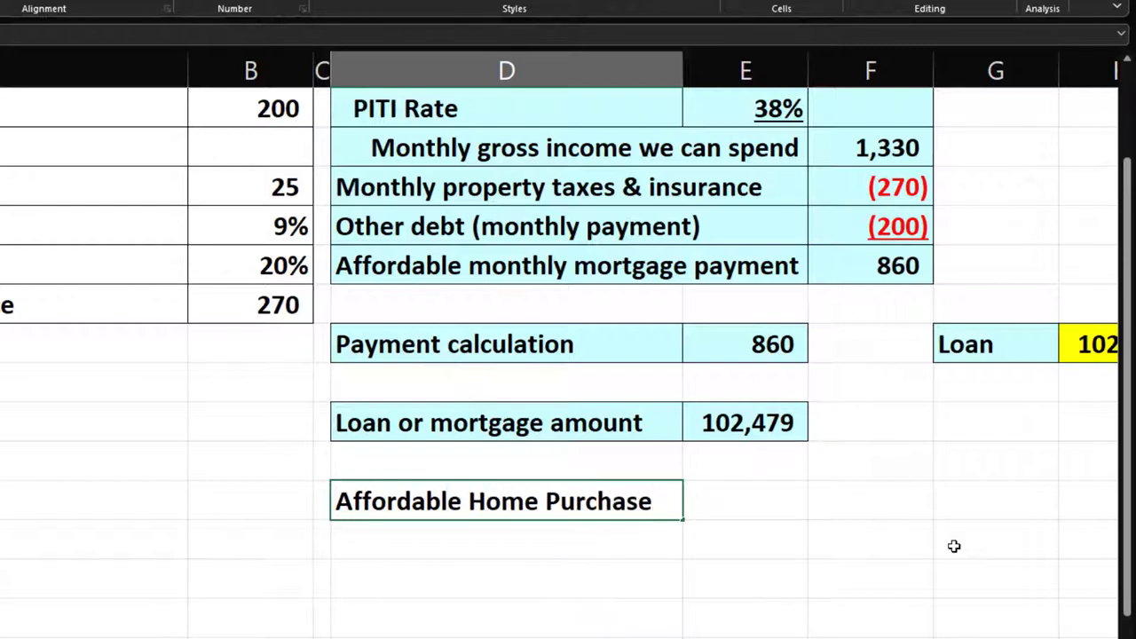
key("Return")
- Format the heading row D14:F14 with a black fill and white text
scroll(710, 506, "down", 1)
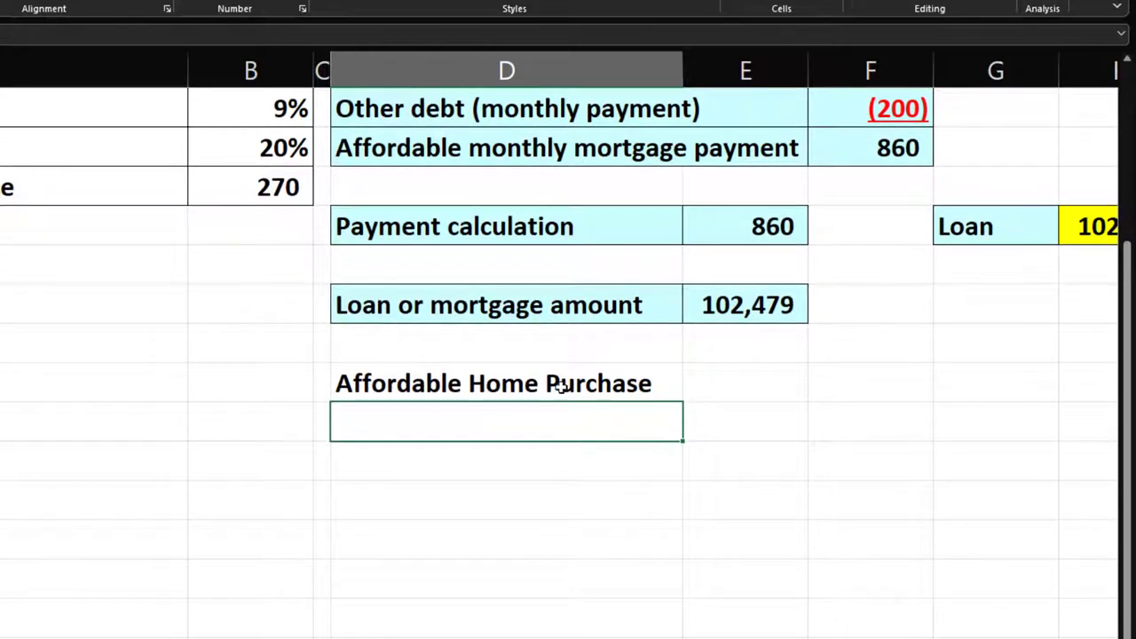
left_click_drag(559, 386, 819, 393)
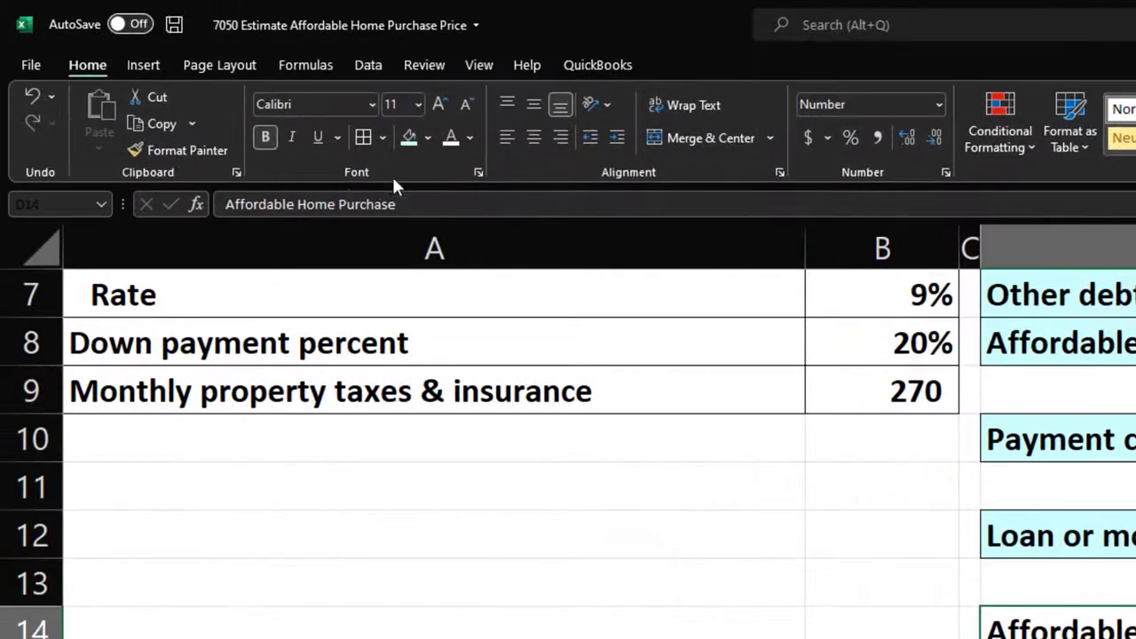
left_click(429, 142)
left_click(427, 191)
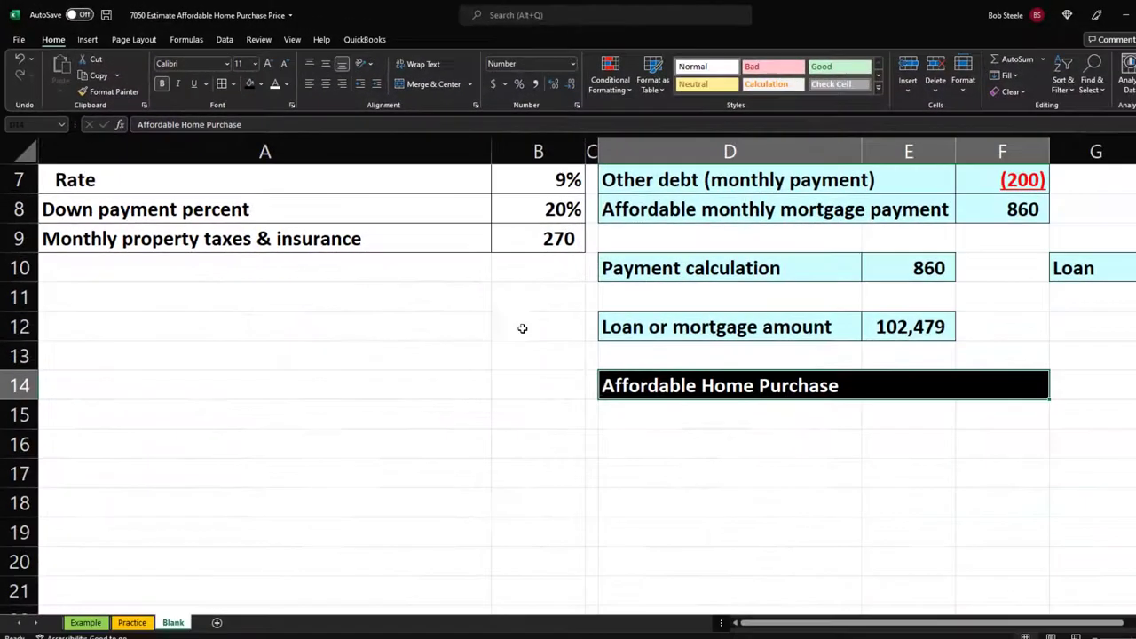
- Link the label in D15 to the loan or mortgage amount label with the formula =D12
left_click(657, 419)
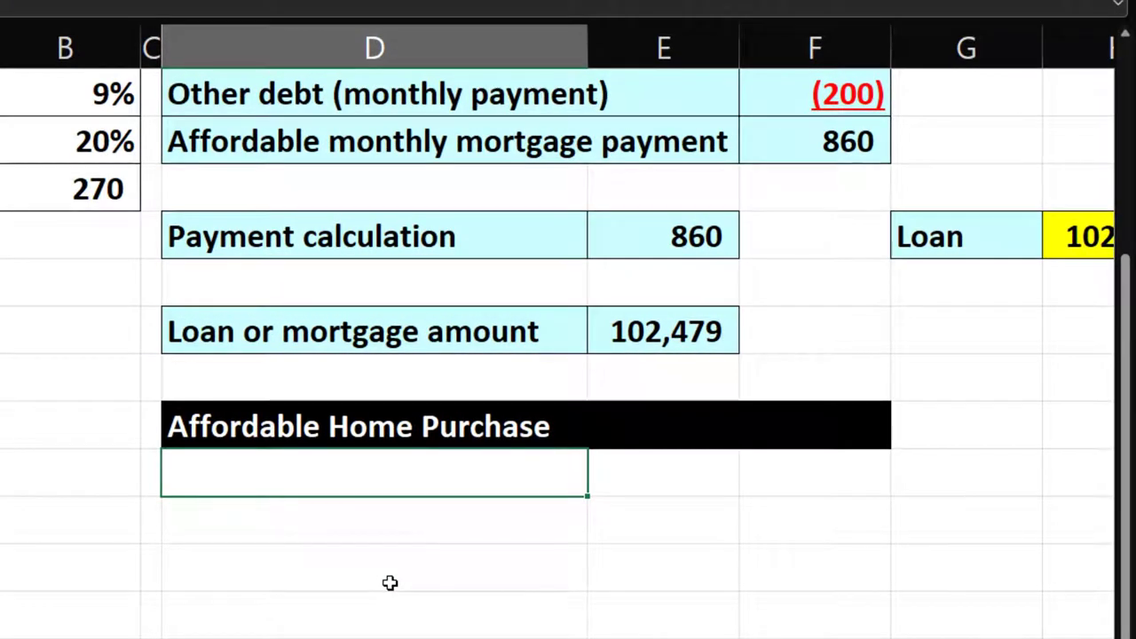
type("=")
key("Up")
key("Up")
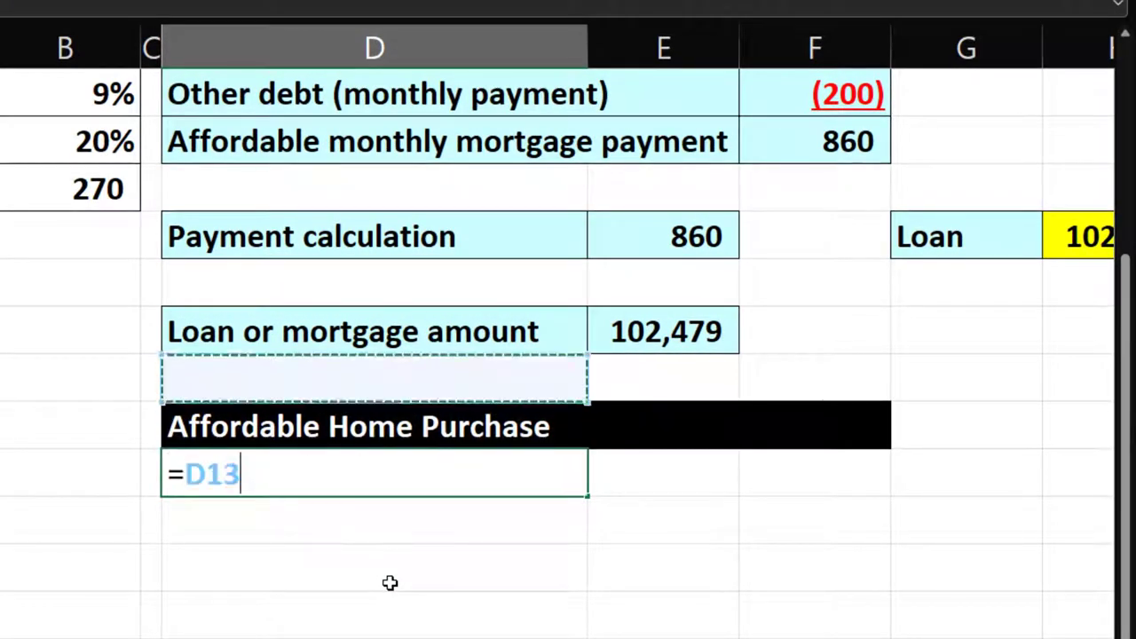
key("Up")
key("Tab")
key("Tab")
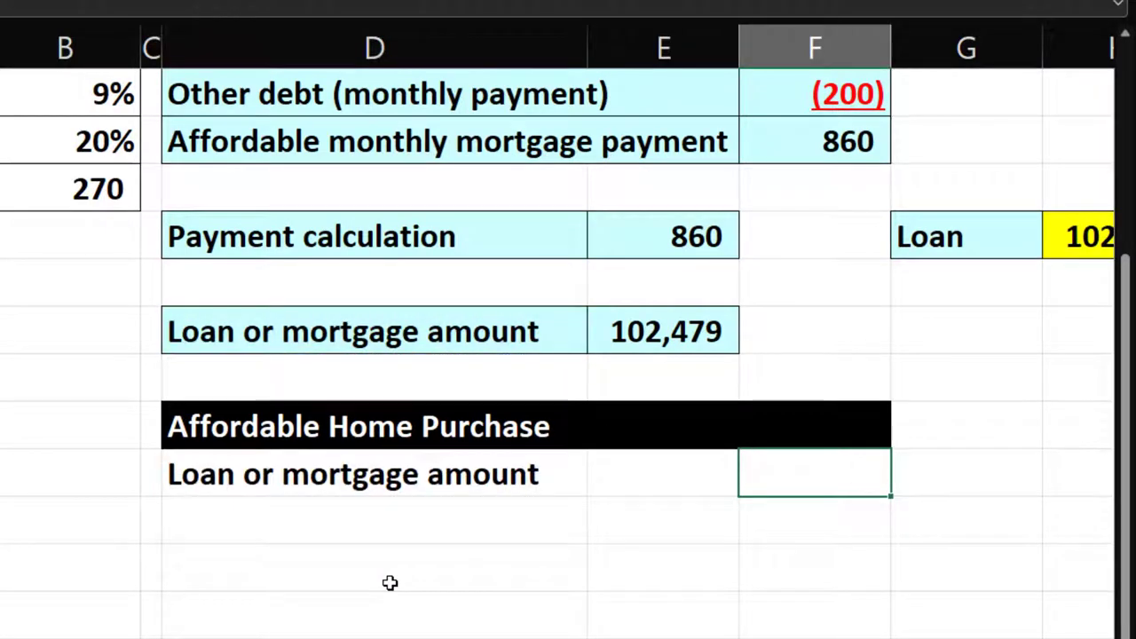
- Bring the calculated loan amount into F15 with the formula =E12
type("=")
key("Up")
key("Up")
key("Up")
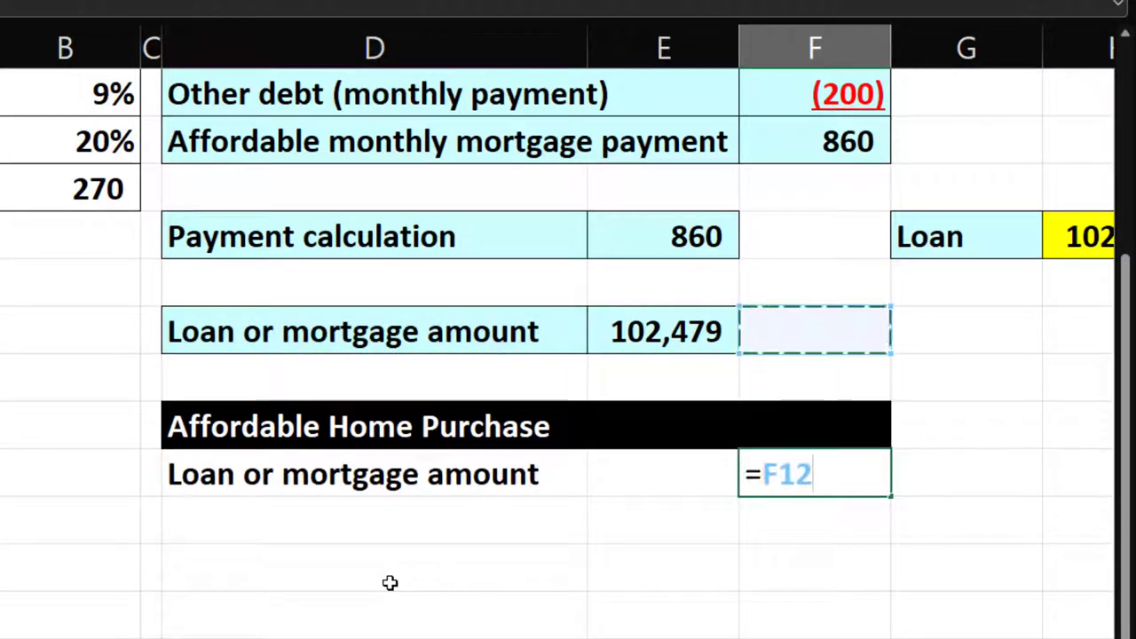
key("Left")
key("Return")
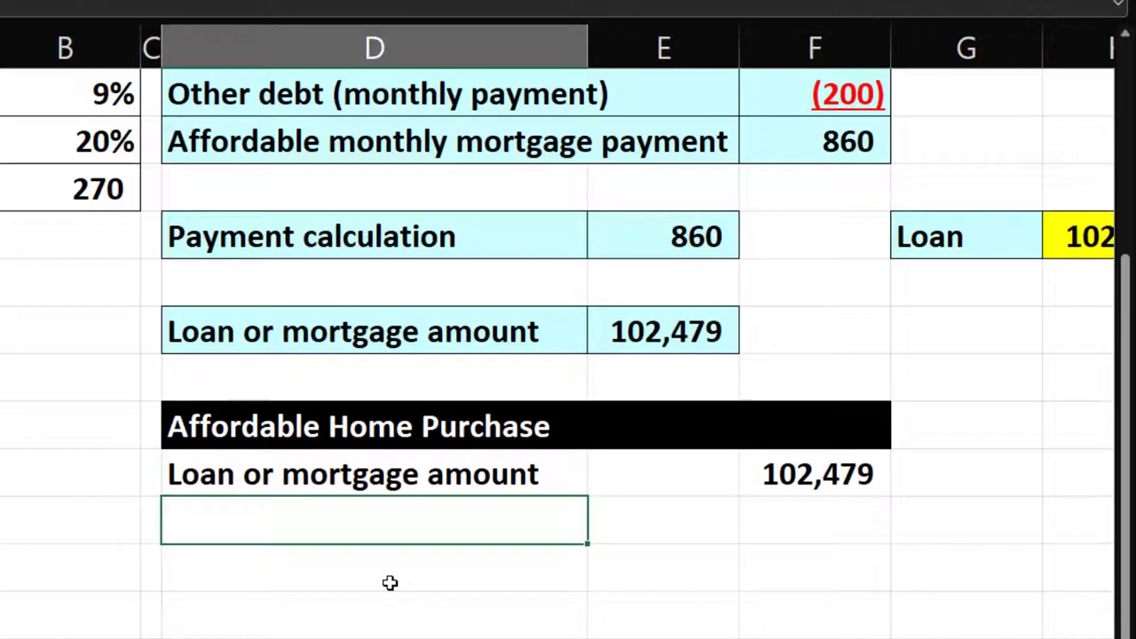
- Enter the label "Percent financed:" in D16 below the loan or mortgage amount row
type("Peren")
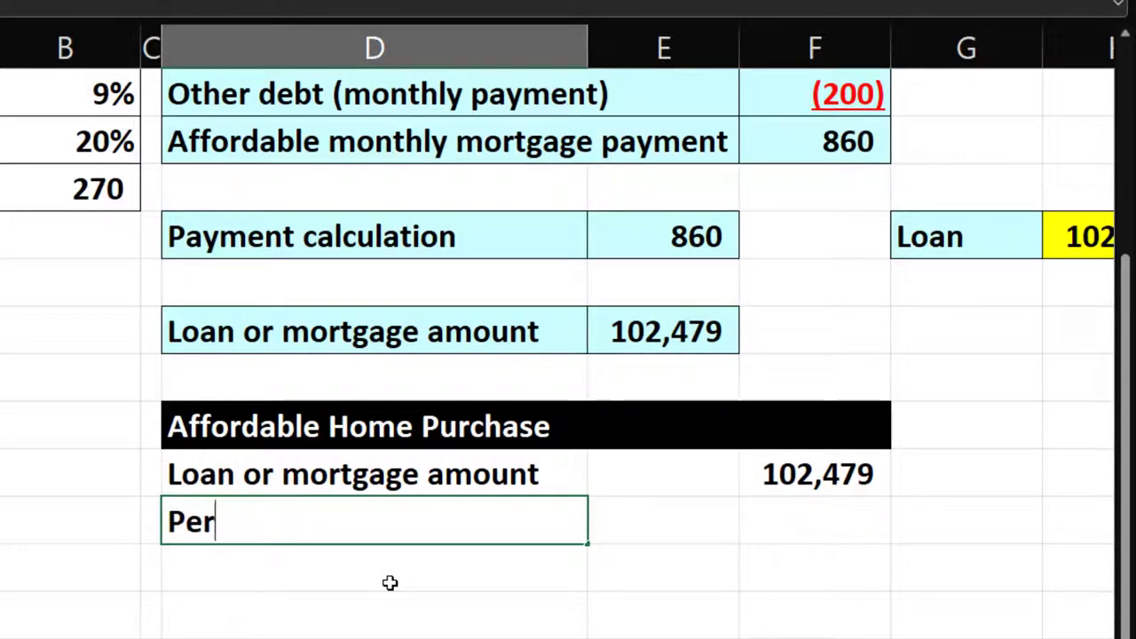
key("BackSpace")
key("BackSpace")
key("BackSpace")
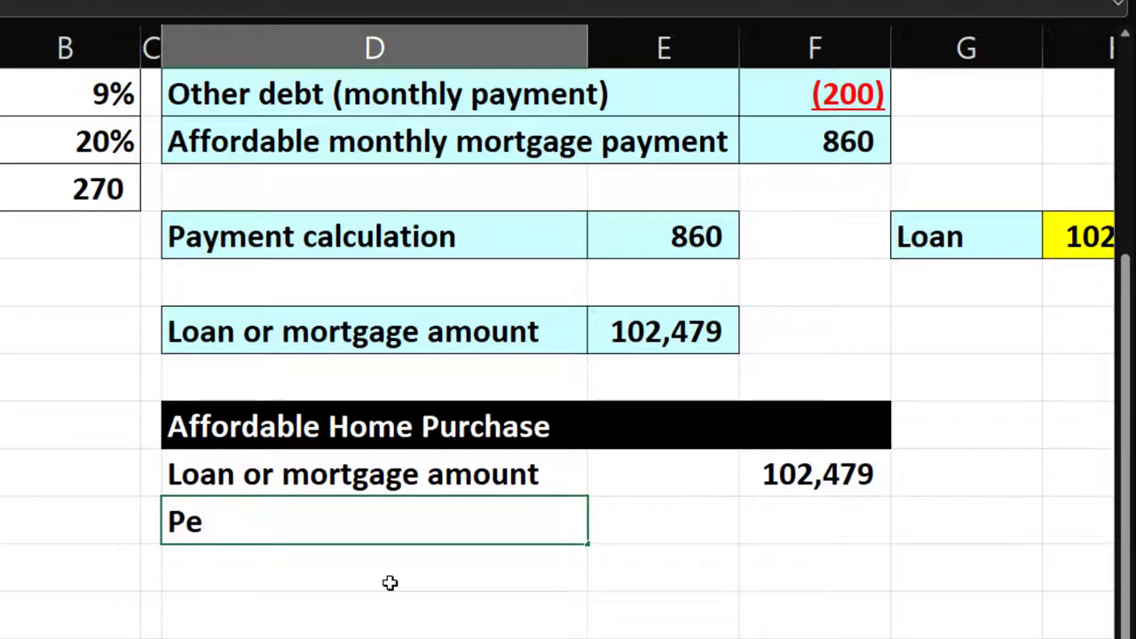
type("rcent financed:")
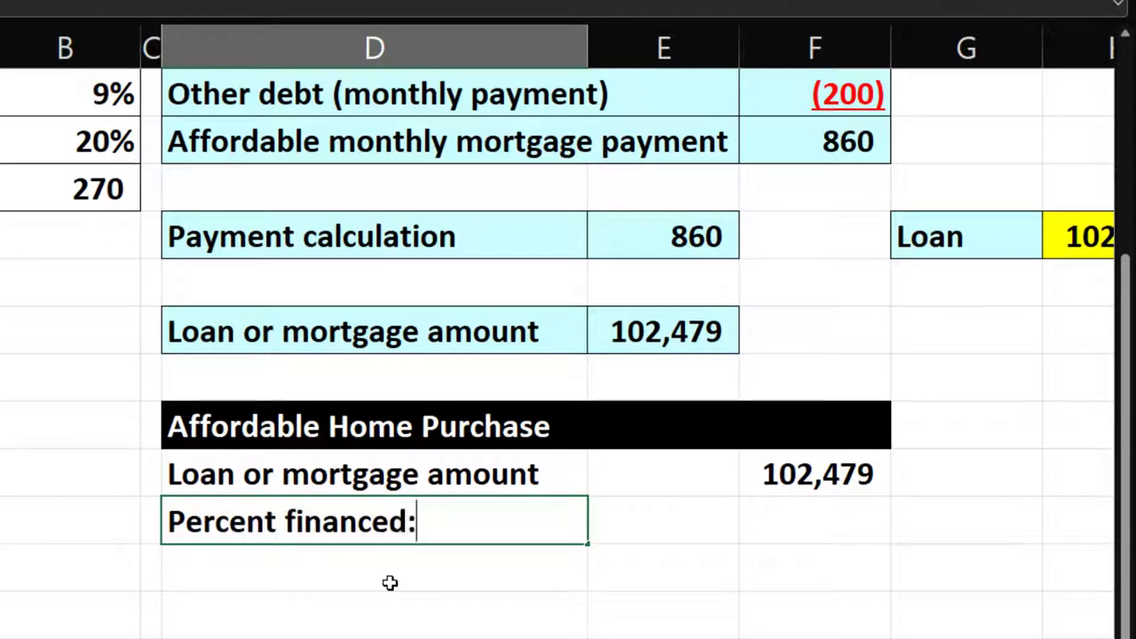
key("Return")
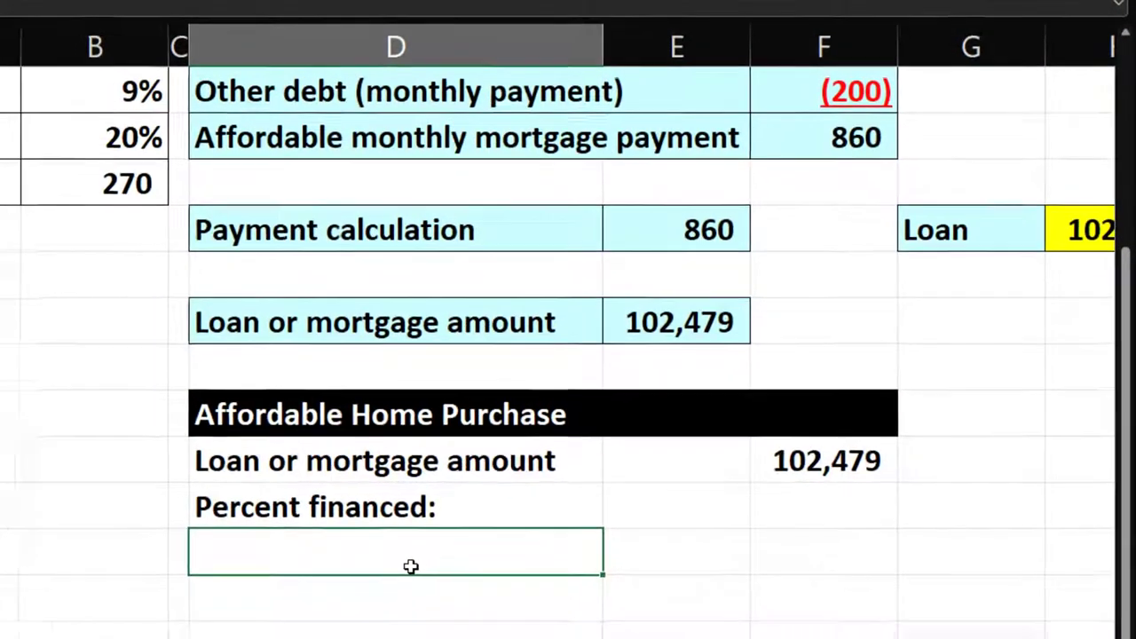
- Add a row labelled "One" in D17 with the value 1 in E17
type("a")
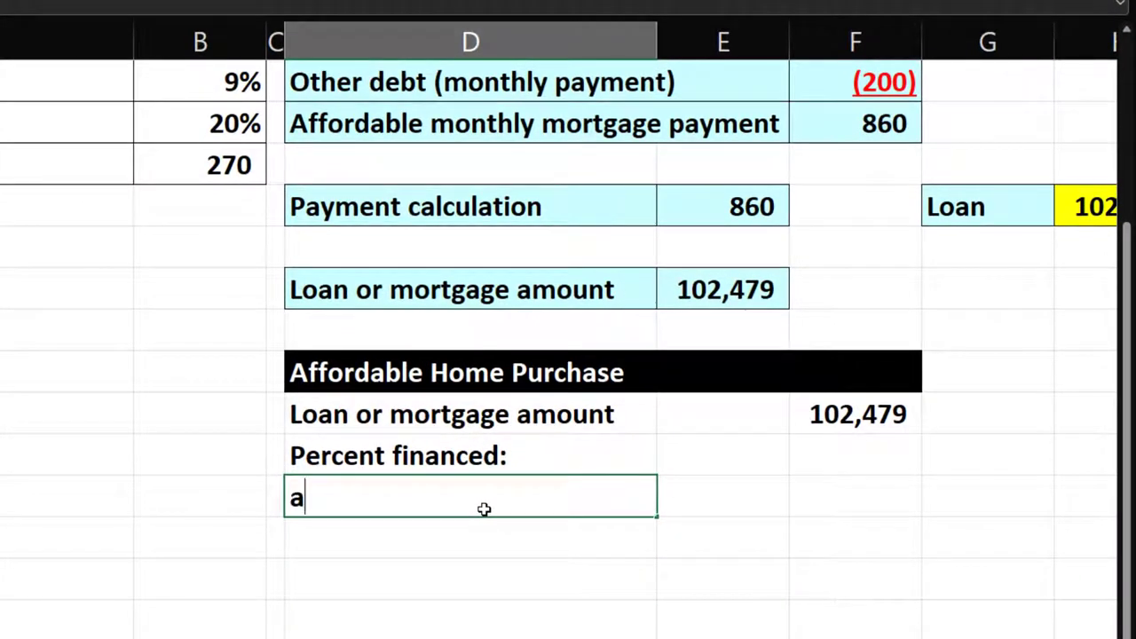
key("BackSpace")
type("One")
key("Tab")
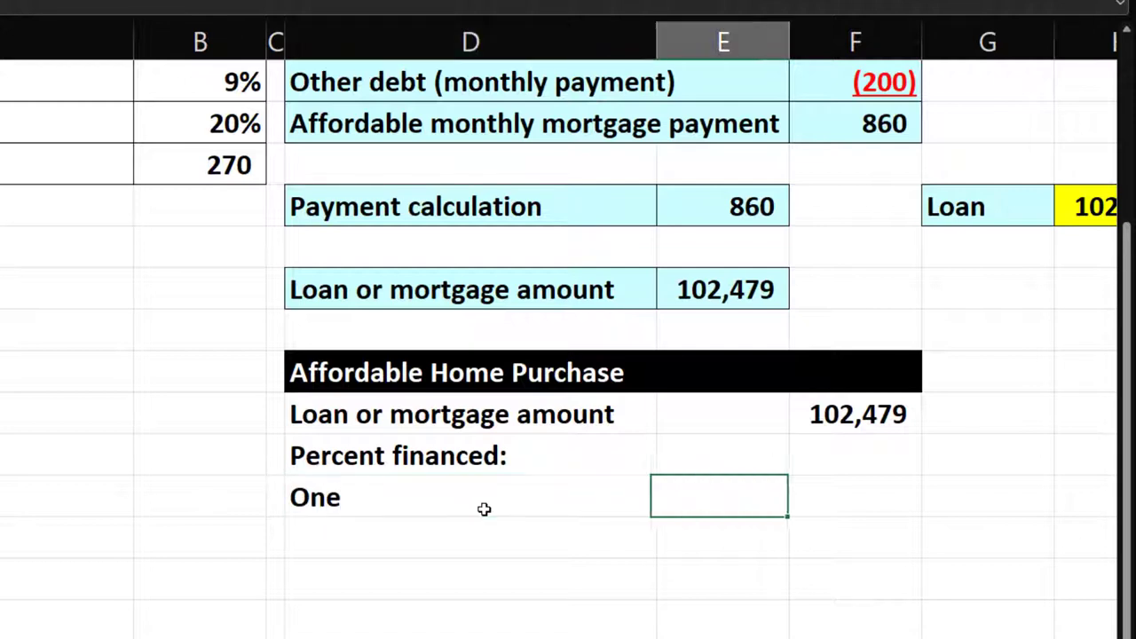
type("1")
key("Return")
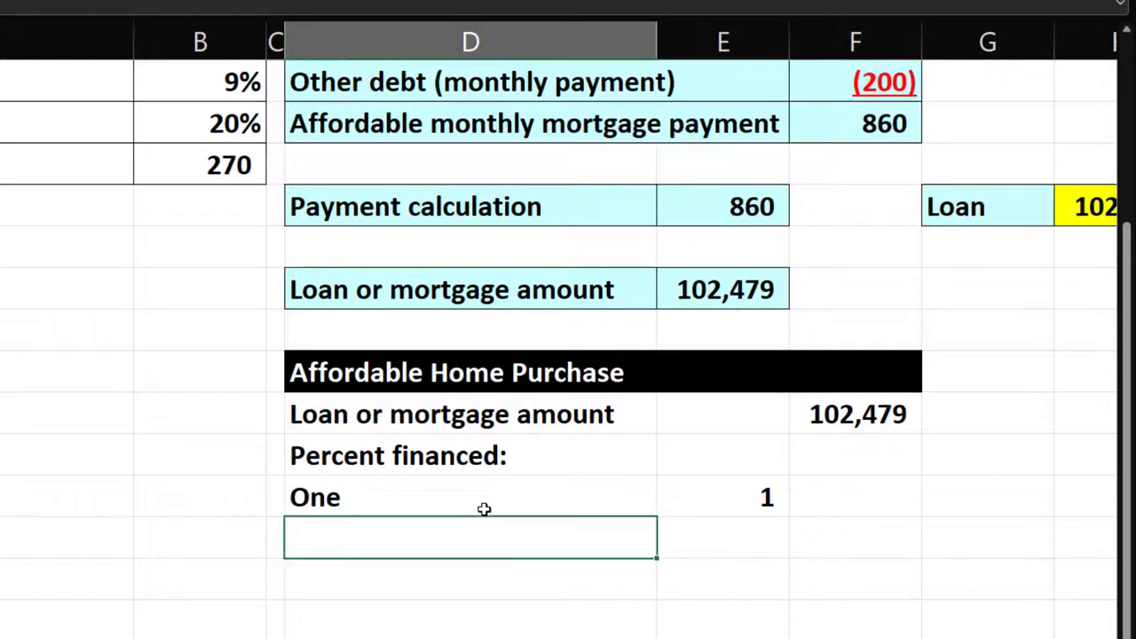
type("Down pa")
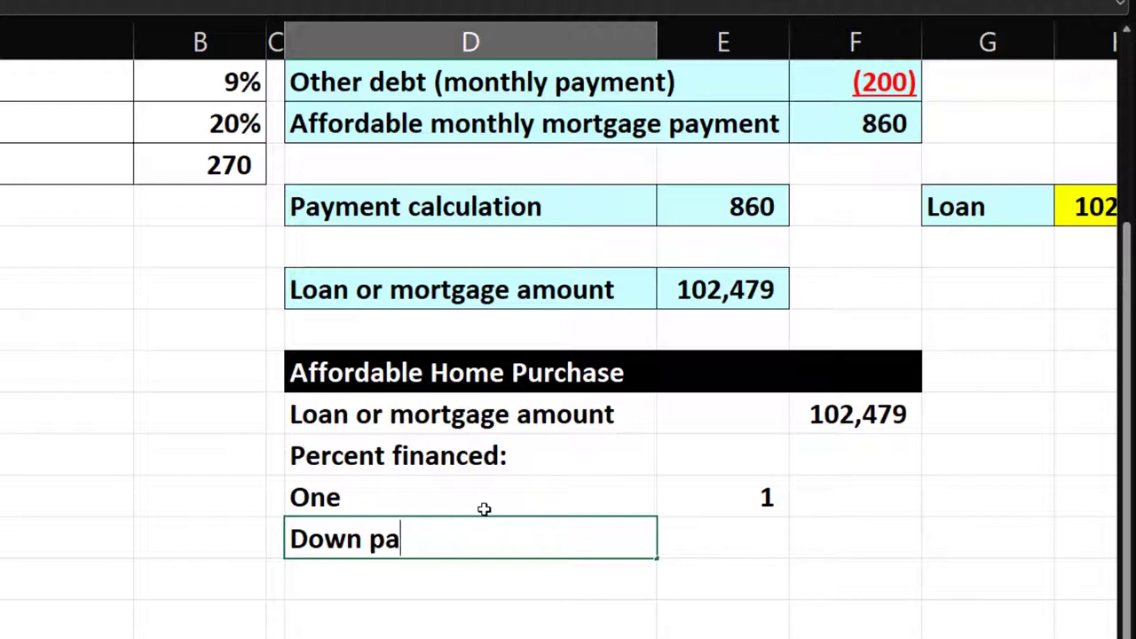
type("yment")
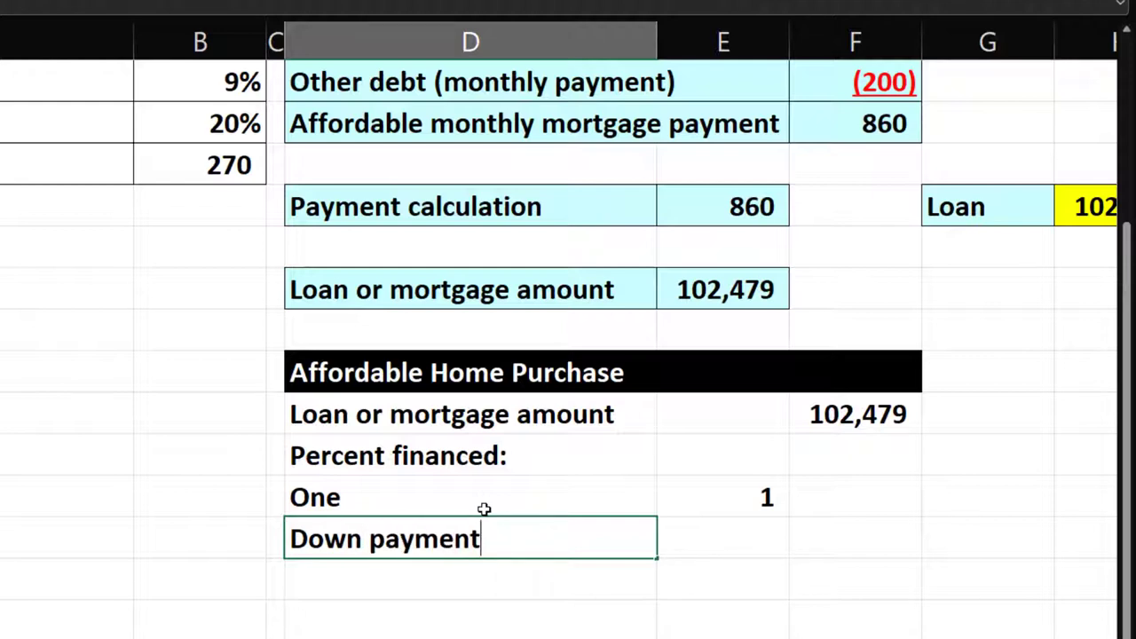
key("BackSpace")
key("BackSpace")
key("BackSpace")
key("BackSpace")
key("BackSpace")
key("BackSpace")
key("BackSpace")
key("BackSpace")
key("BackSpace")
key("BackSpace")
key("BackSpace")
key("BackSpace")
- Link the label in D18 to the down payment percent label with the formula =A8
type("=")
key("Up")
key("Up")
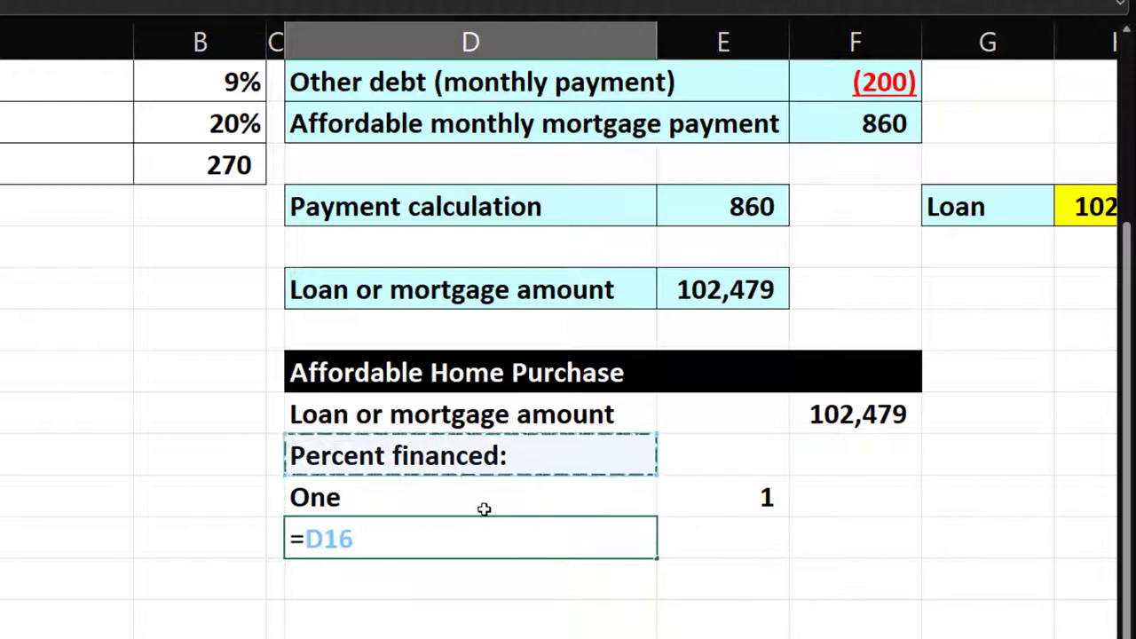
key("Up")
key("Up")
key("Up")
key("Up")
key("Left")
key("Left")
key("Left")
key("Up")
key("Up")
key("Up")
key("Up")
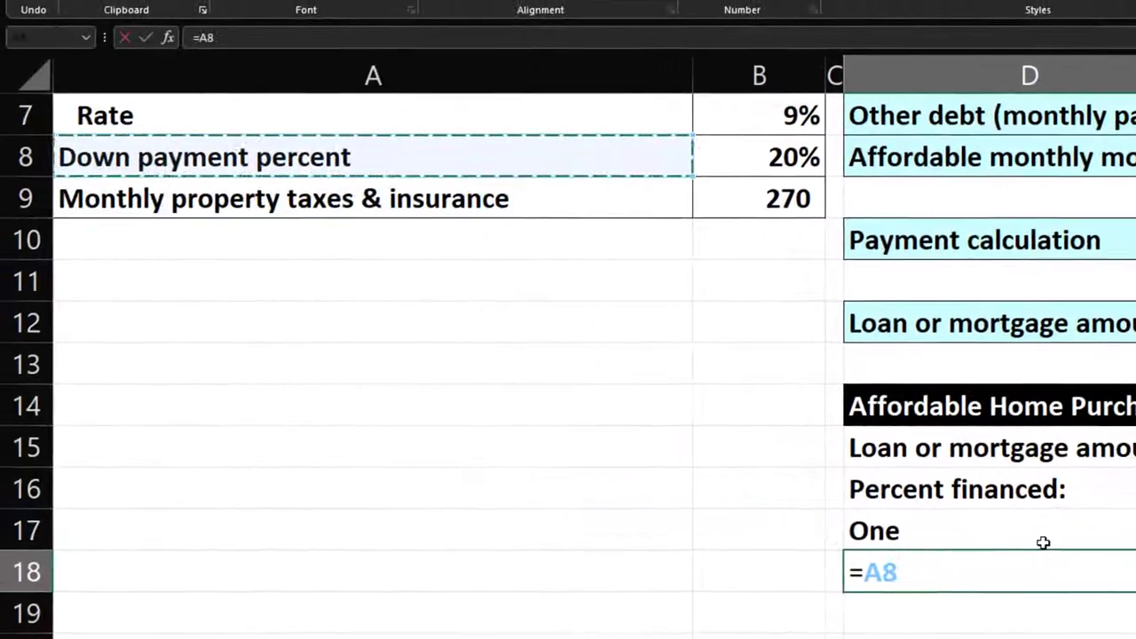
key("Tab")
- Bring the down payment percentage into E18 with the formula =B8
type("=")
key("Left")
key("Left")
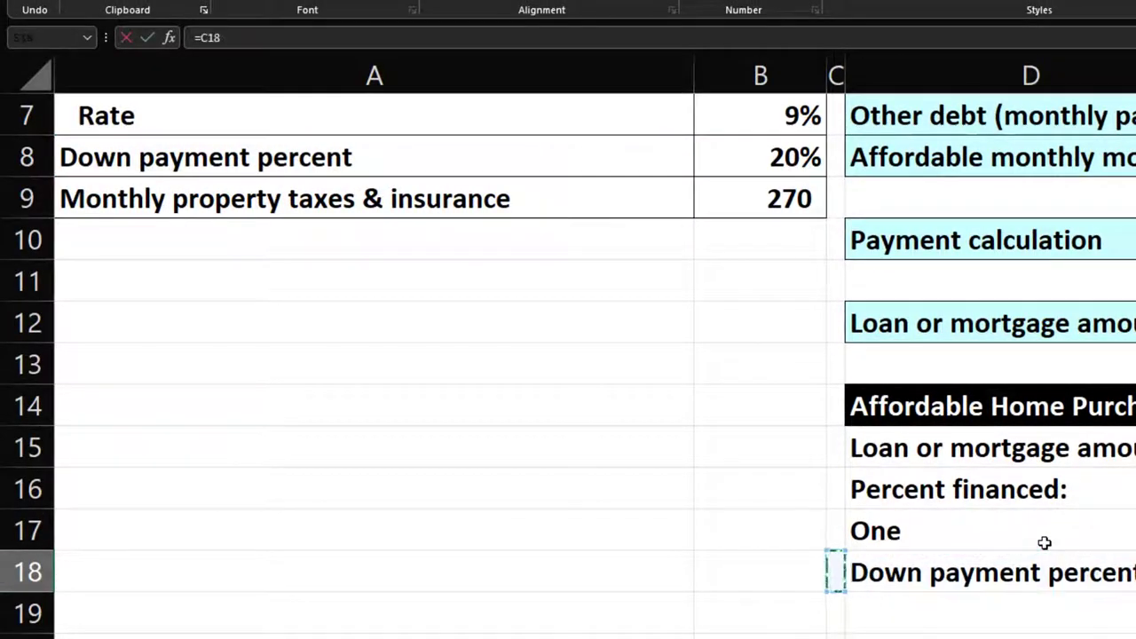
key("Left")
key("Up")
key("Up")
key("Up")
key("Up")
key("Up")
key("Up")
key("Up")
key("Up")
key("Up")
key("Up")
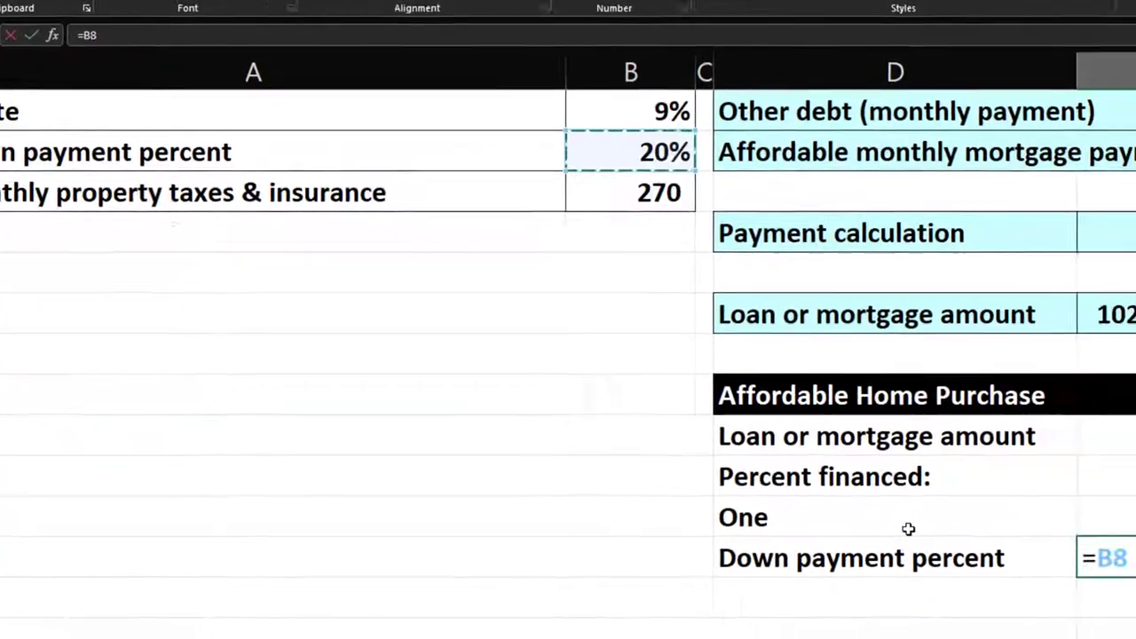
key("Return")
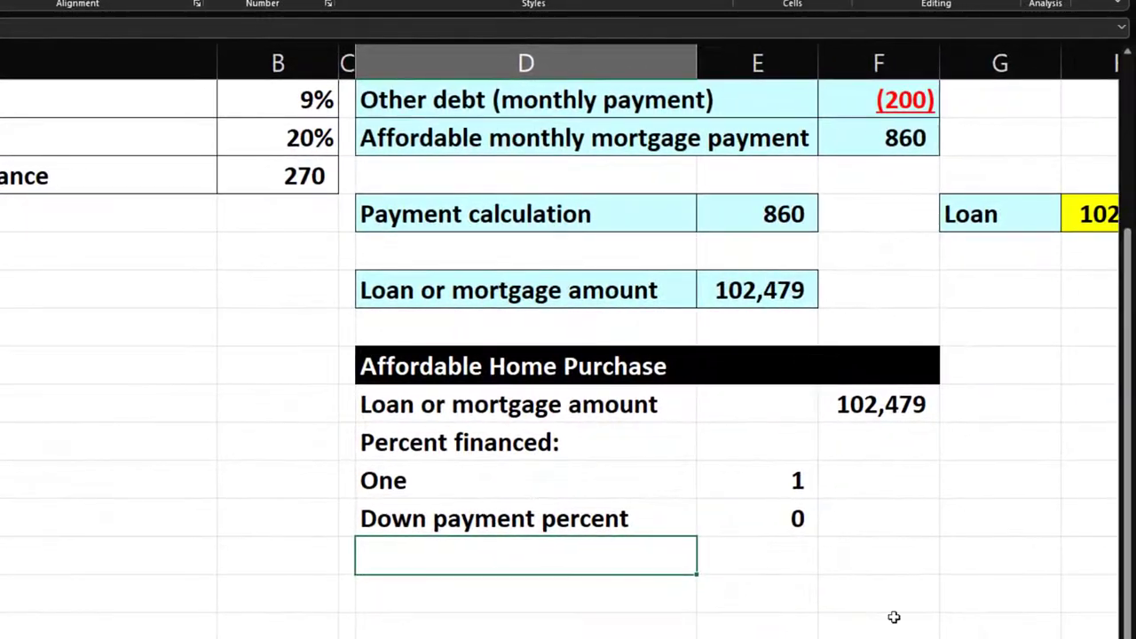
- Format the down payment percentage in E18 as a percent
left_click(773, 523)
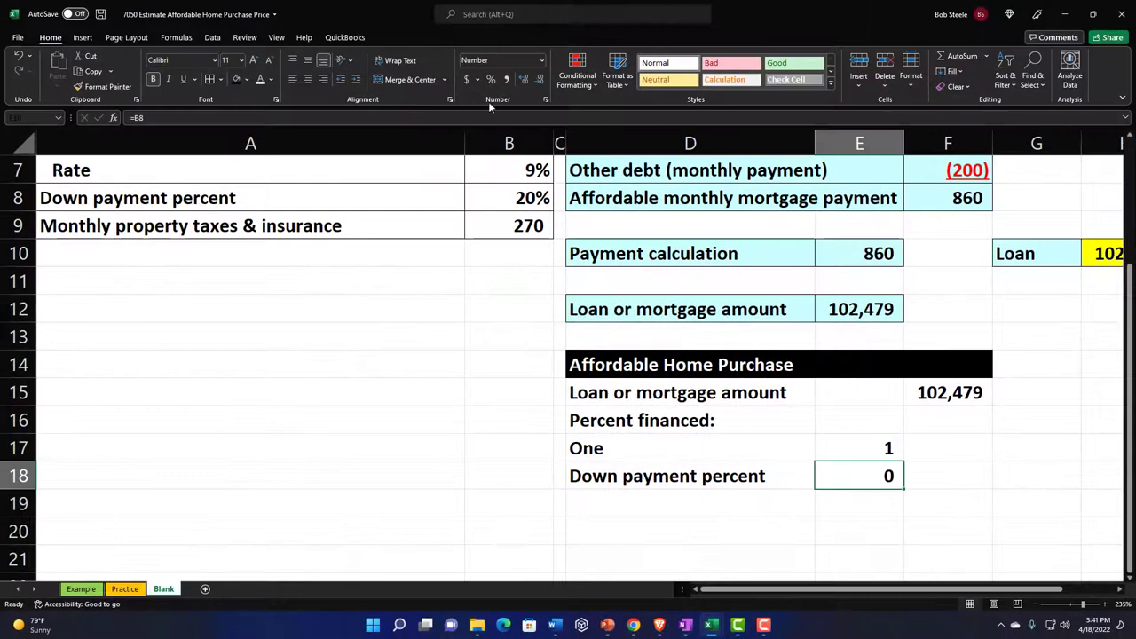
left_click(490, 79)
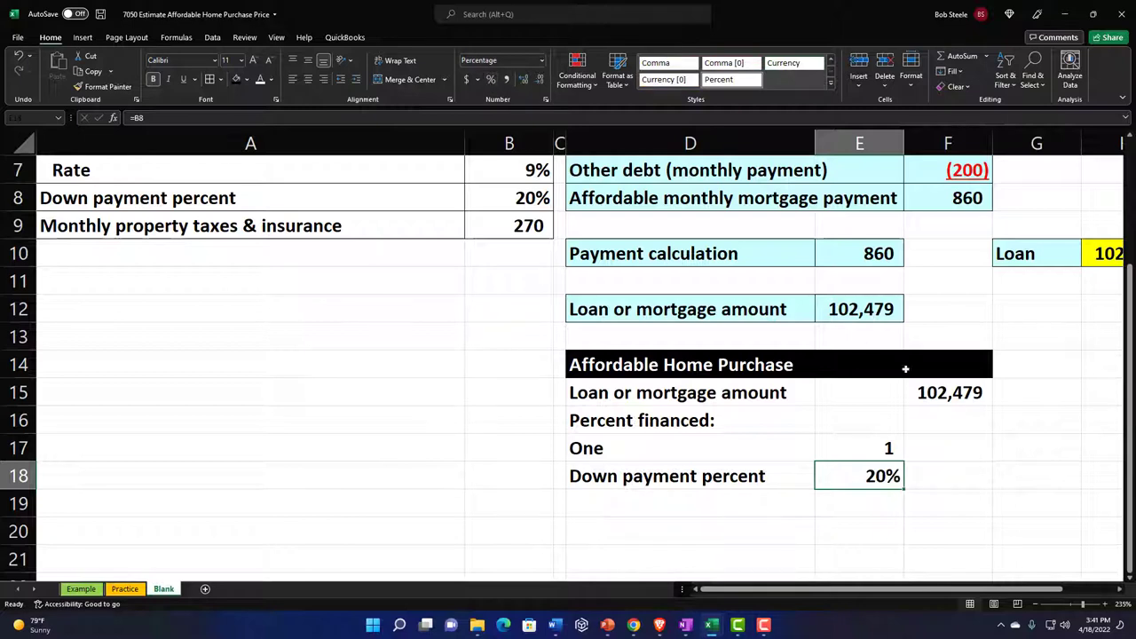
- Try percent formatting on the "One" value in E17 and undo it
left_click(889, 447)
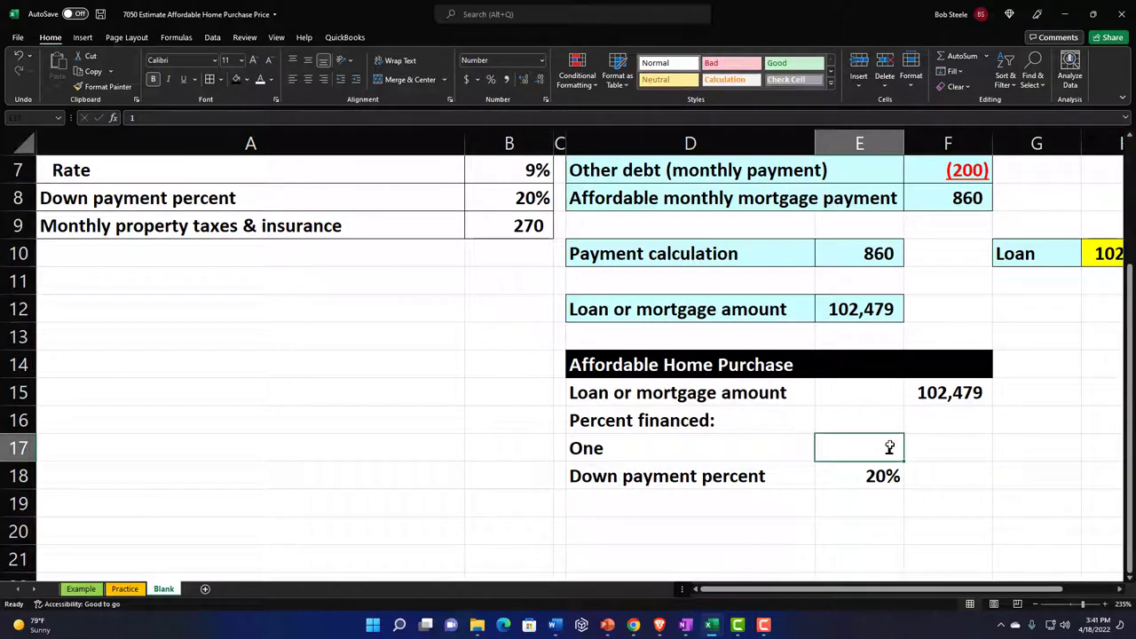
left_click(491, 80)
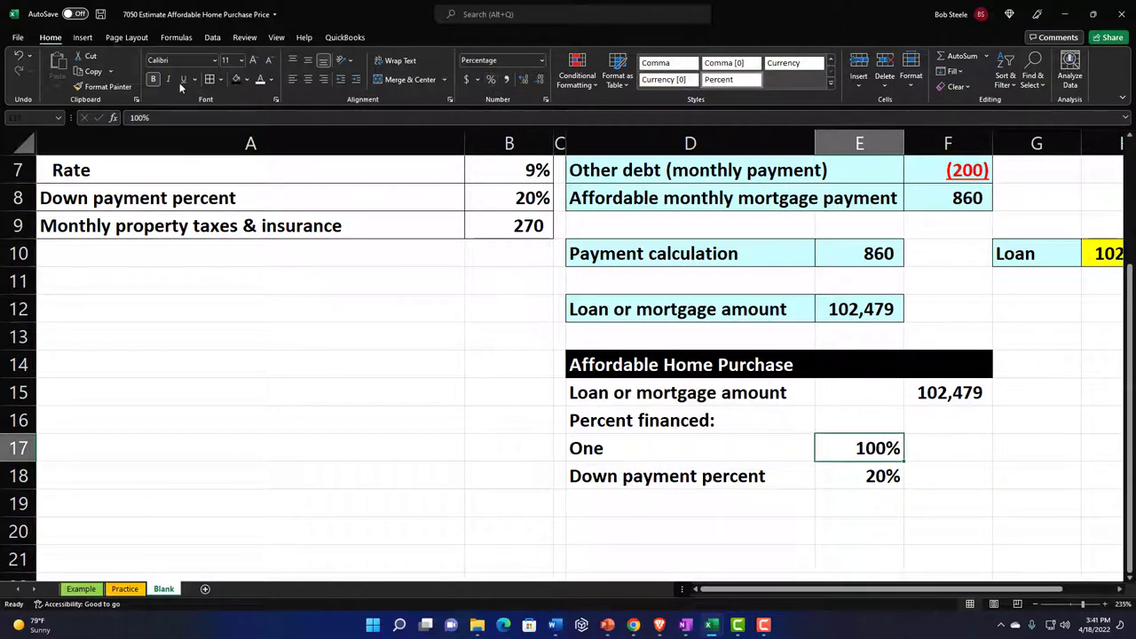
left_click(18, 55)
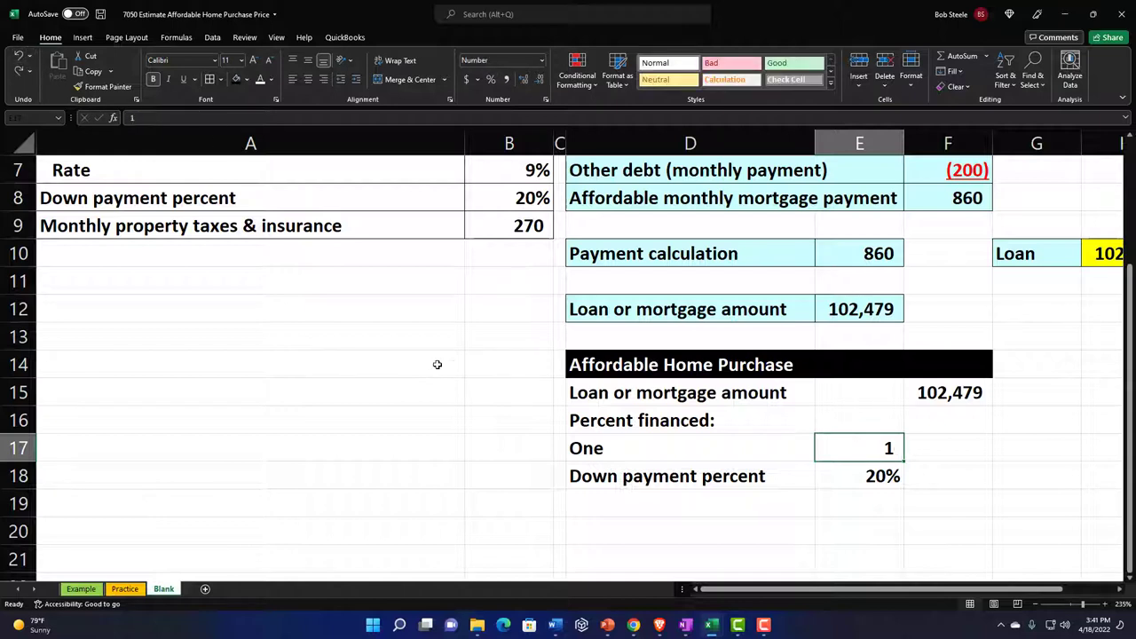
- Underline the down payment percentage in E18
left_click(863, 471)
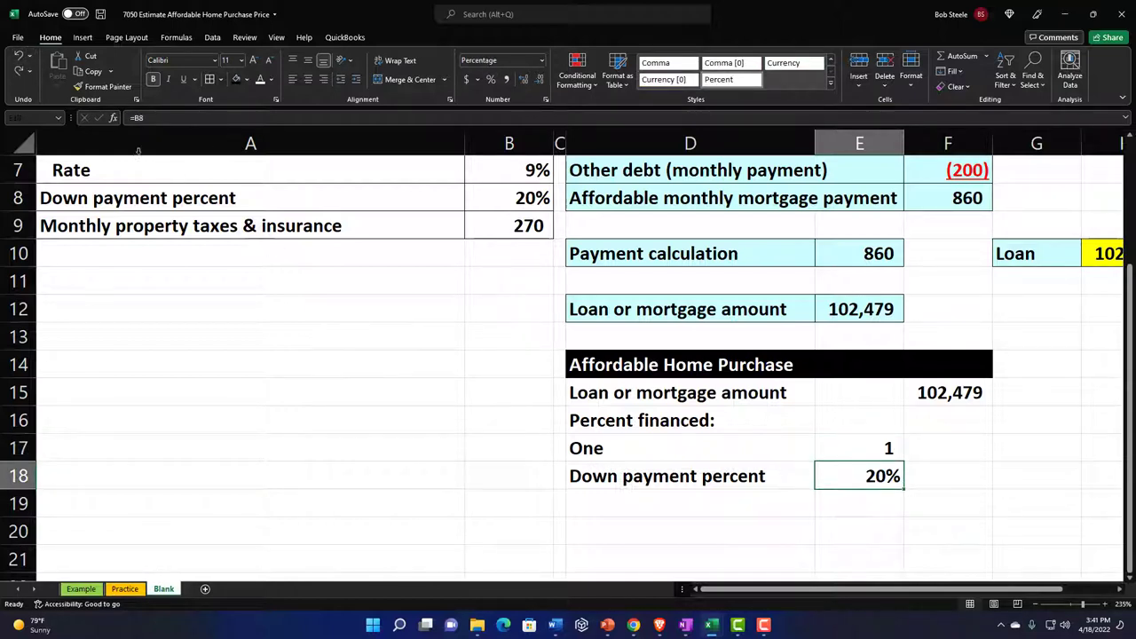
left_click(185, 82)
- Enter the label "Percent financed" in D19 below the down payment percent row
left_click(628, 503)
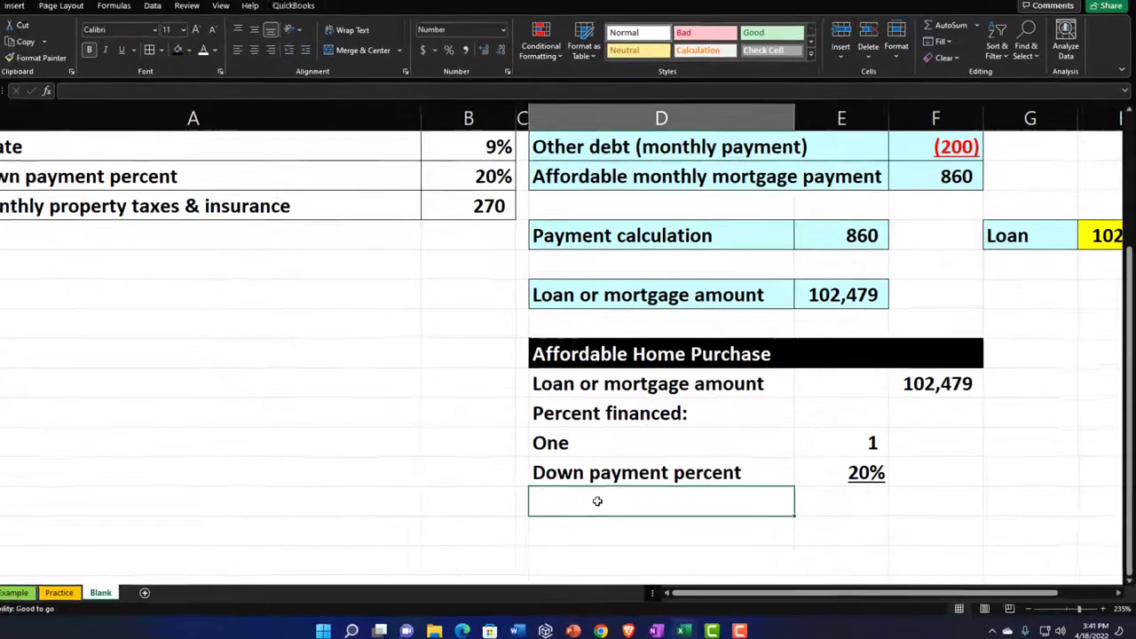
type("Percent")
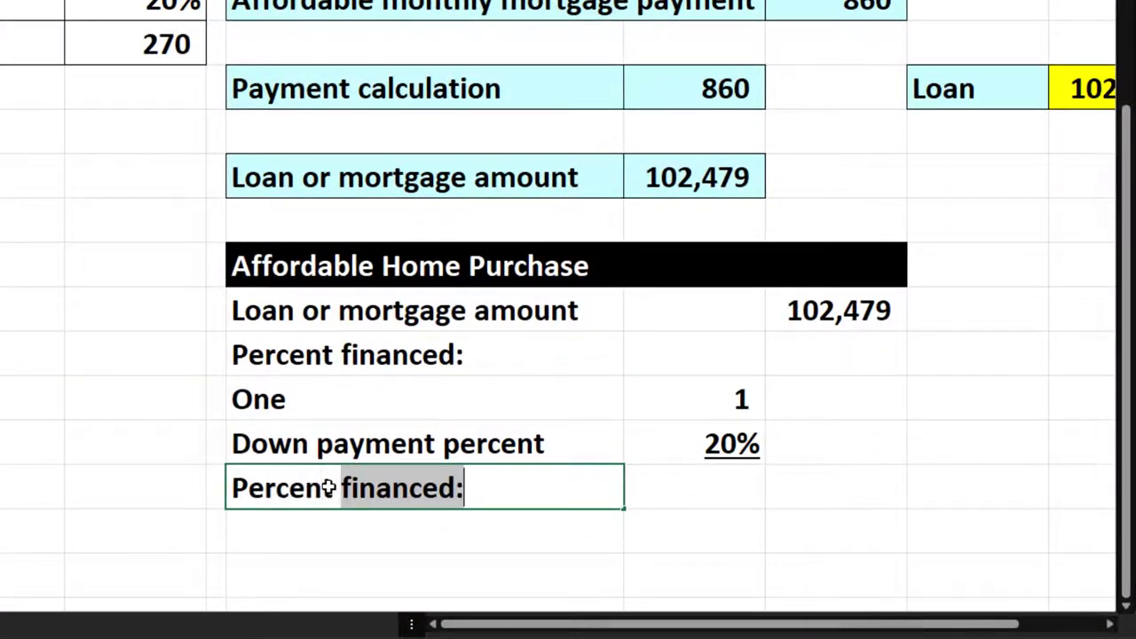
type(" financed")
key("Delete")
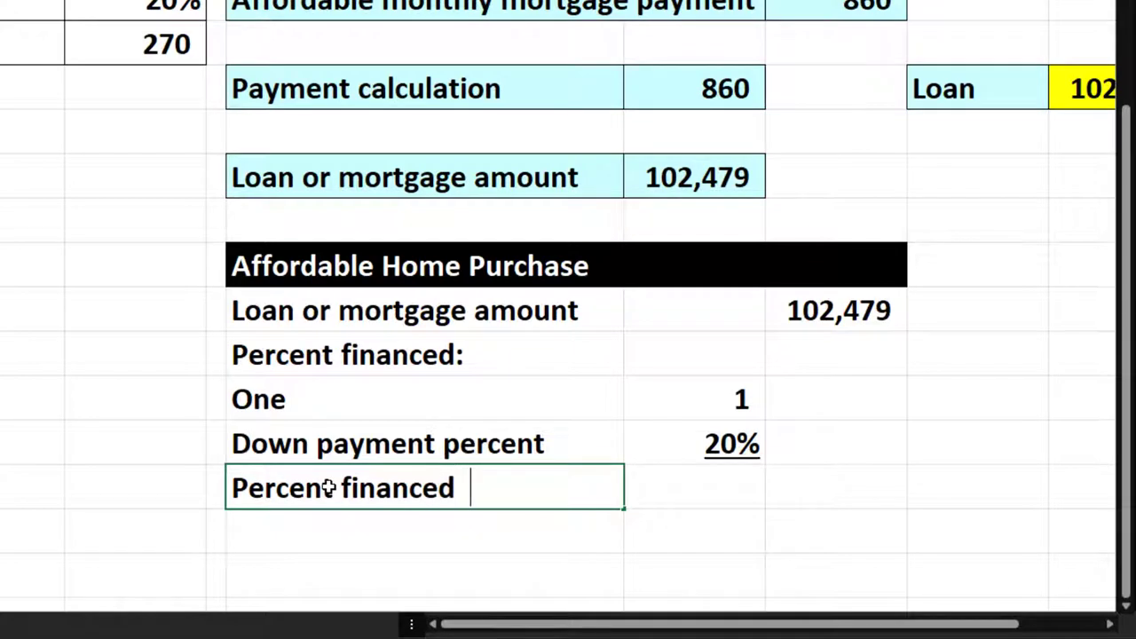
- Calculate the percent financed in F19 with the formula =E17-E18
key("Tab")
key("Tab")
key("F2")
type("=")
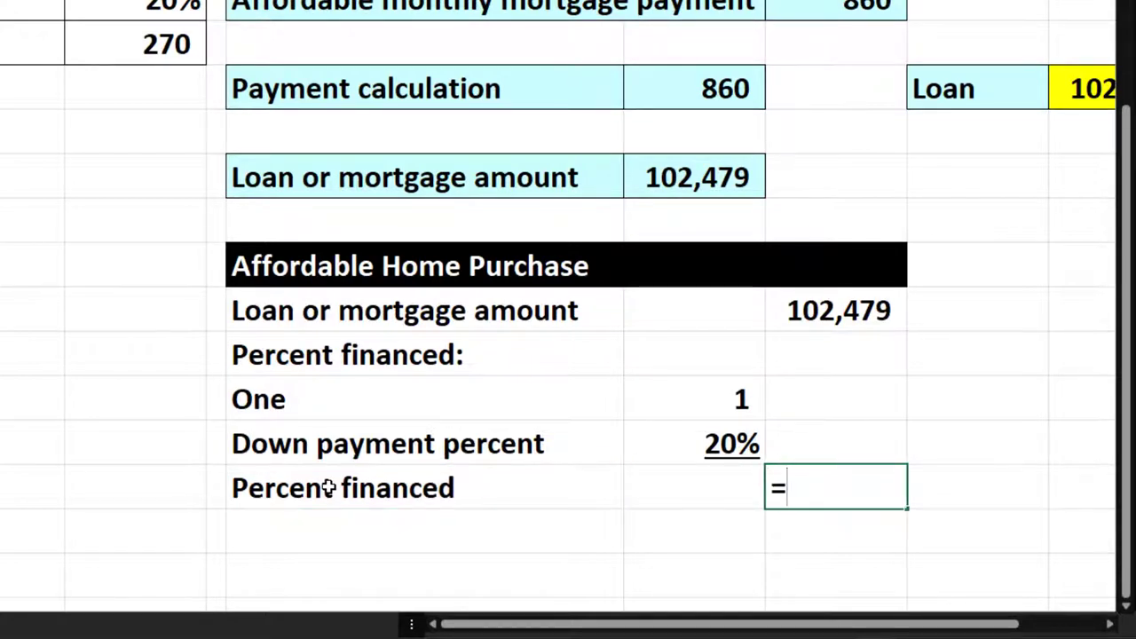
key("Up")
key("Up")
key("Left")
type("-")
key("Up")
key("Left")
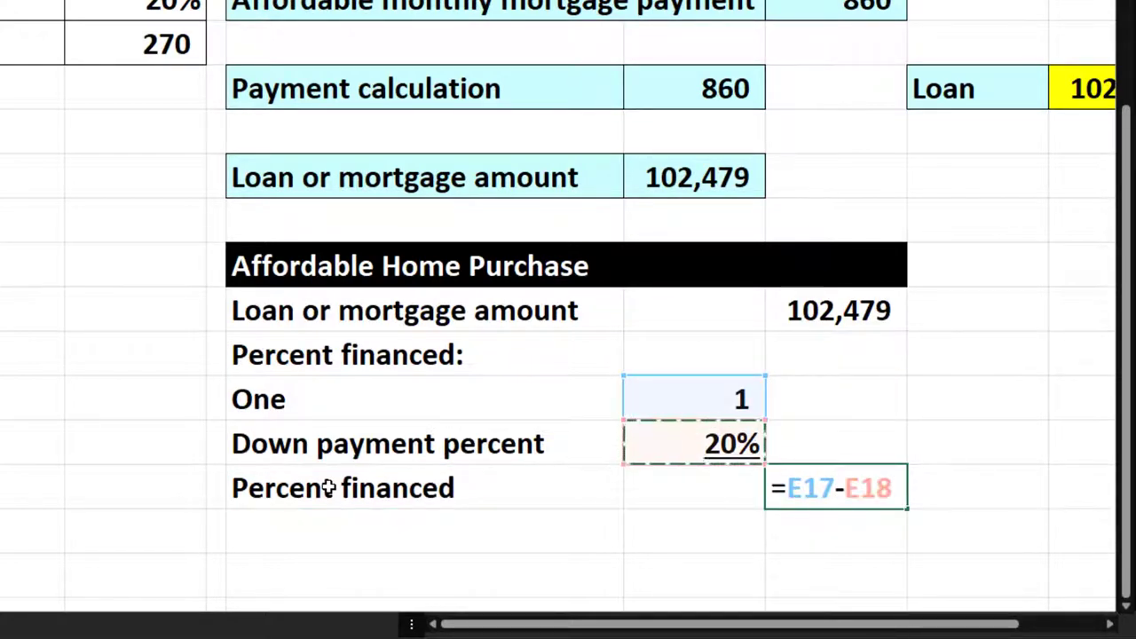
key("Return")
- Format the percent financed result in F19 as a percent and underline it
key("Up")
key("Right")
key("Right")
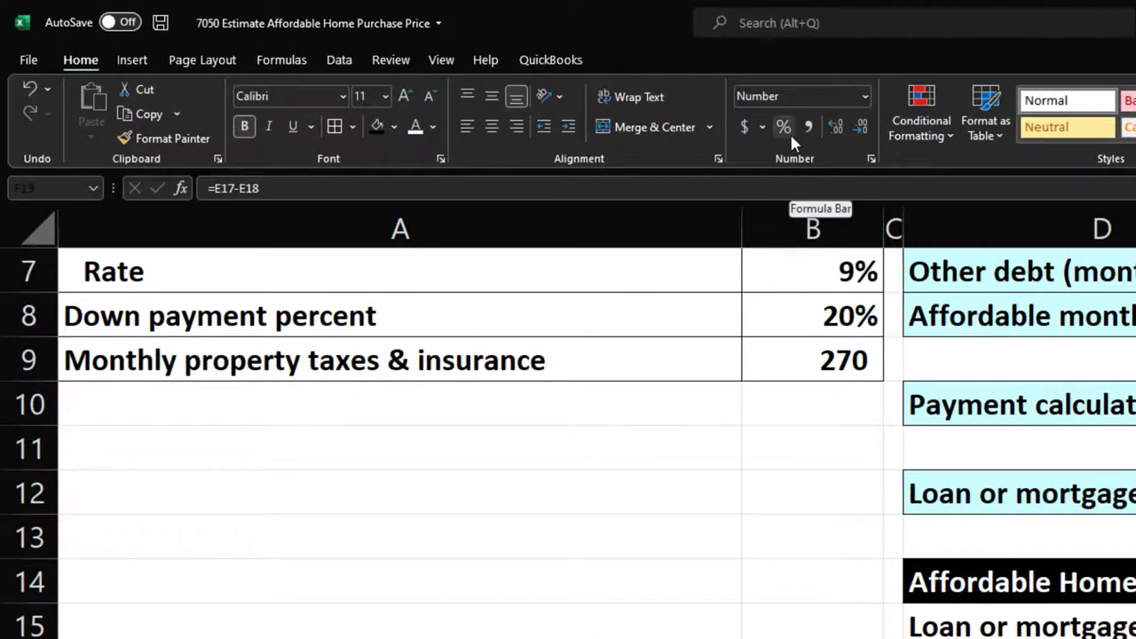
left_click(787, 128)
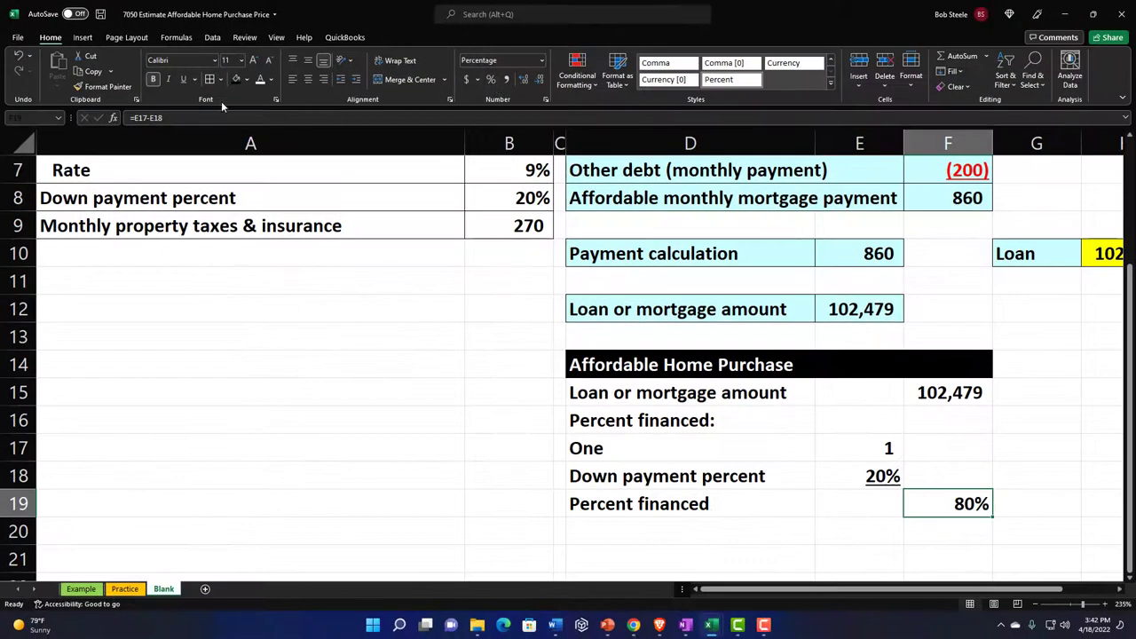
left_click(184, 80)
- Indent the labels in D17:D19 by one level and the "Percent financed" label in D19 by one more
left_click(613, 537)
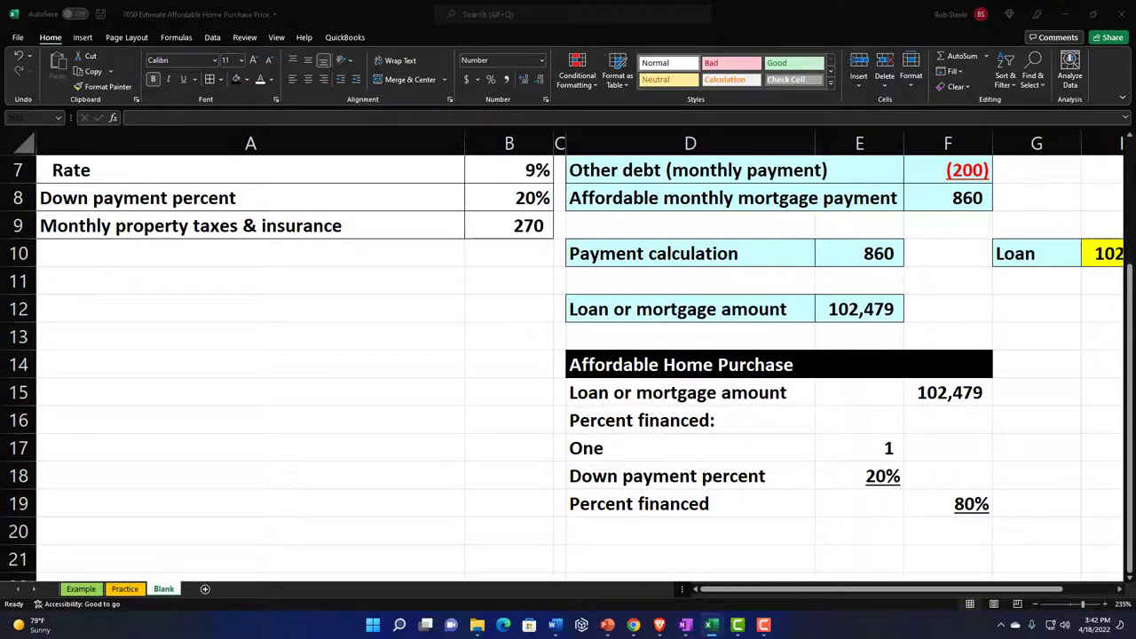
left_click(657, 531)
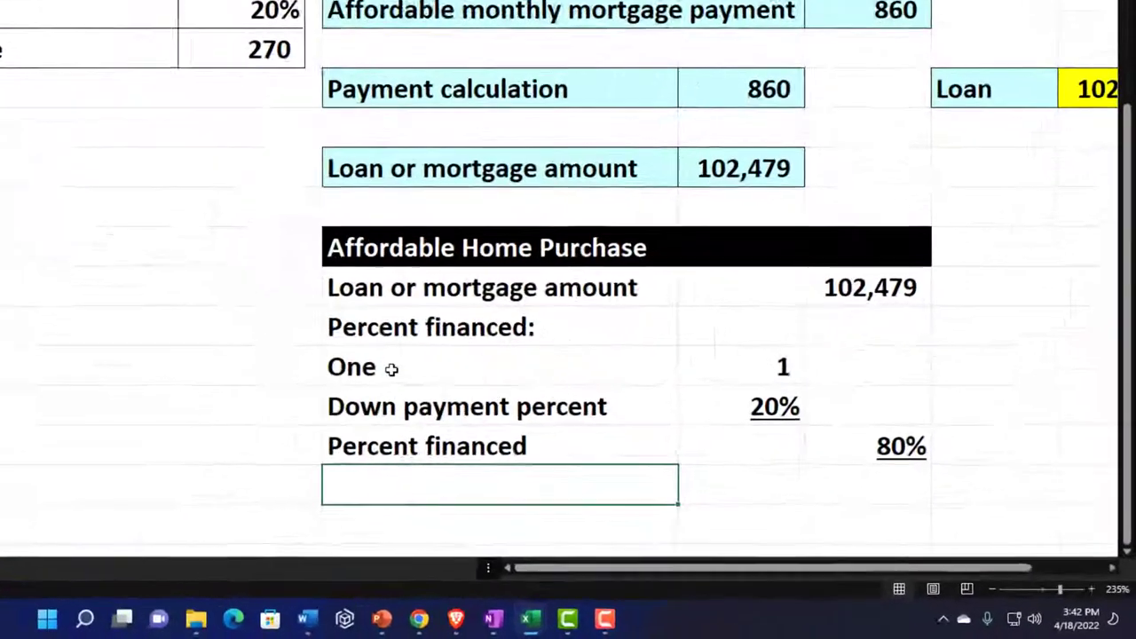
left_click_drag(616, 449, 620, 497)
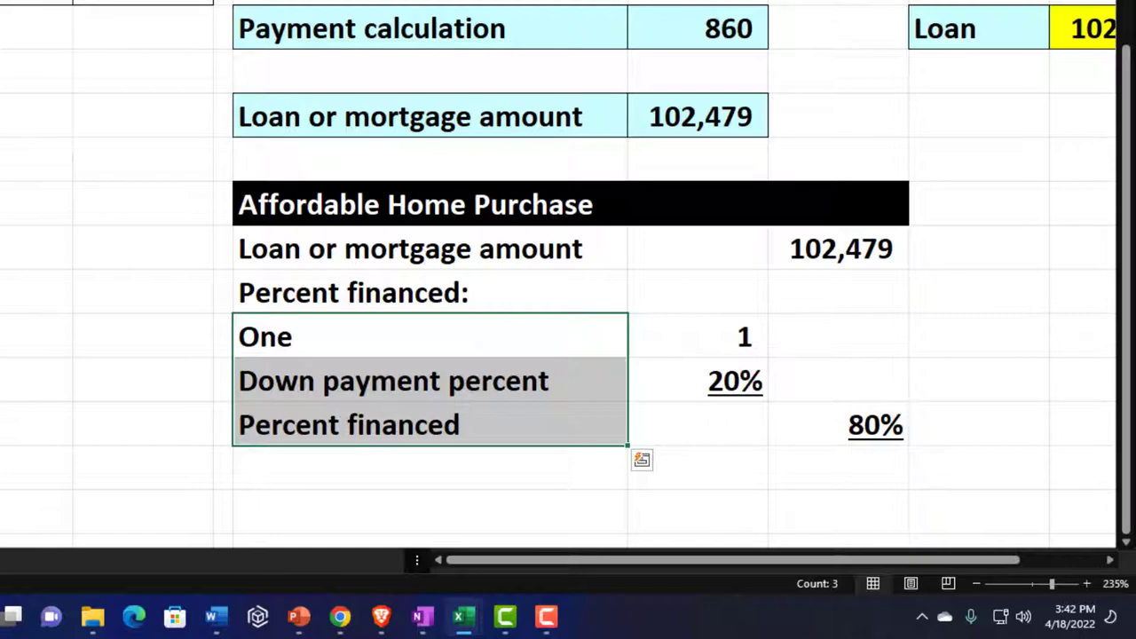
key("ctrl+alt+Tab")
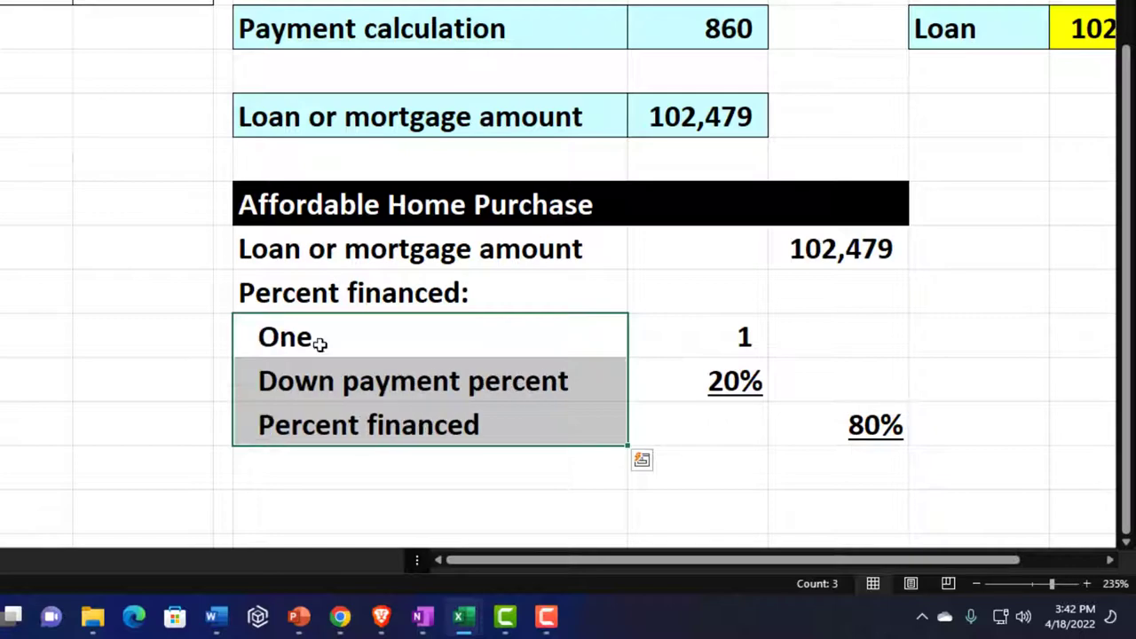
left_click(350, 421)
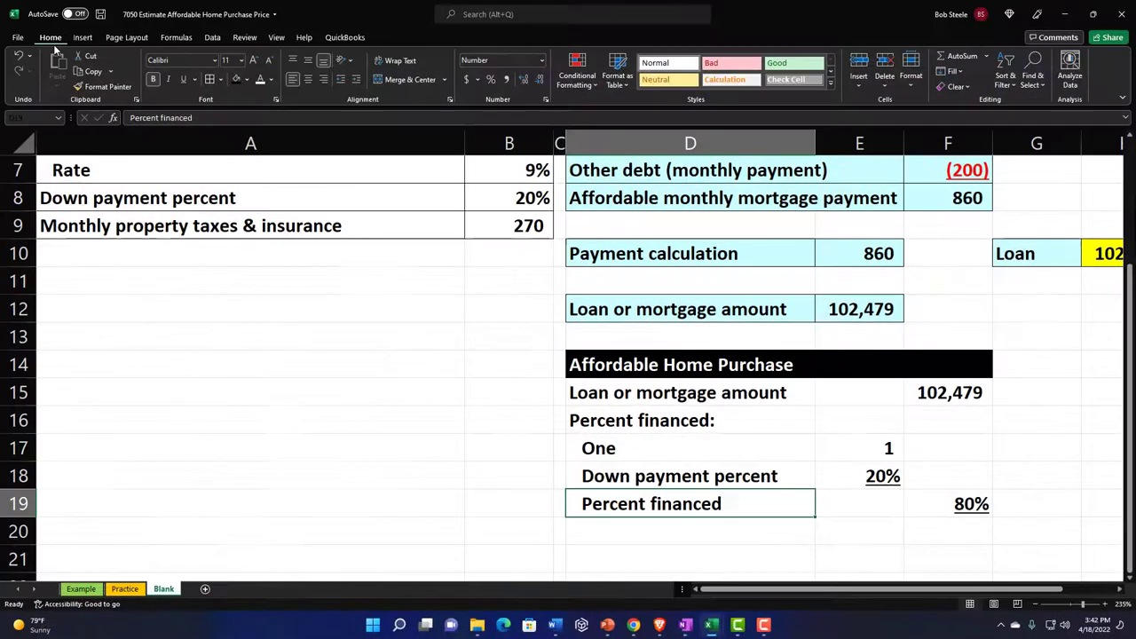
left_click(356, 79)
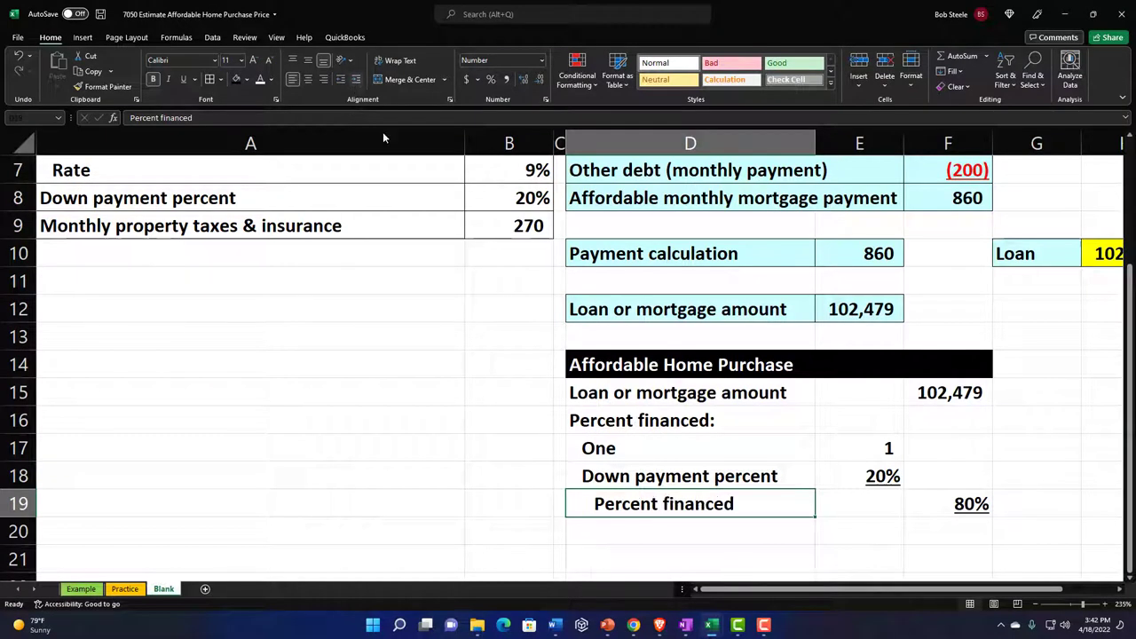
- Enter the label "Affordable home purchase" in D20 below the percent financed row
left_click(612, 533)
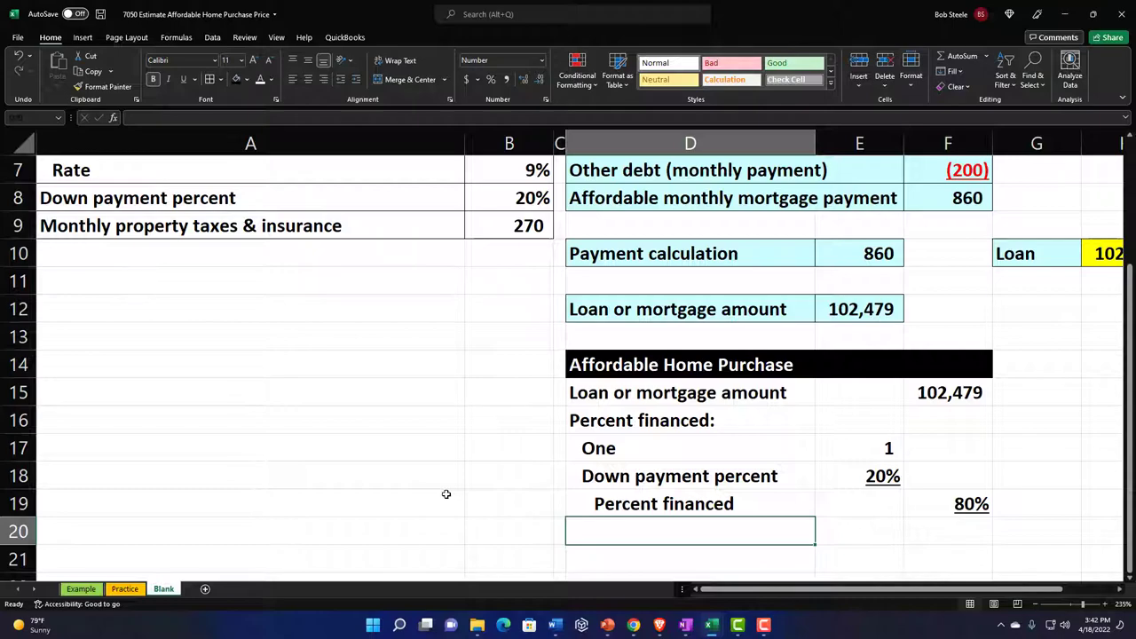
type("Affordab")
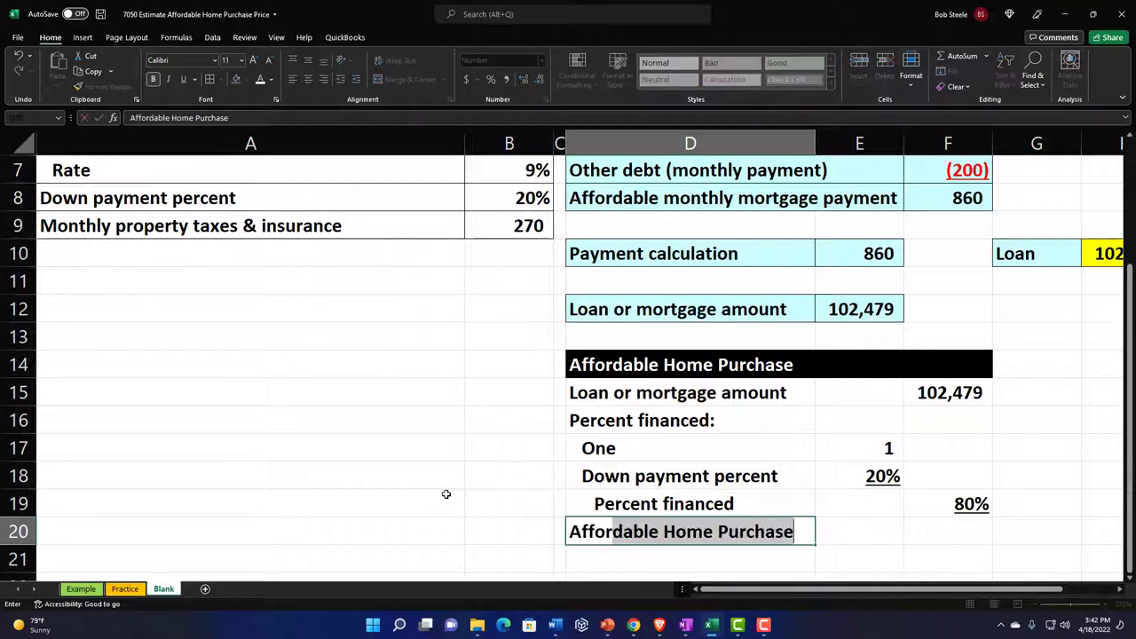
type("el home")
key("BackSpace")
key("BackSpace")
key("BackSpace")
key("BackSpace")
key("BackSpace")
key("BackSpace")
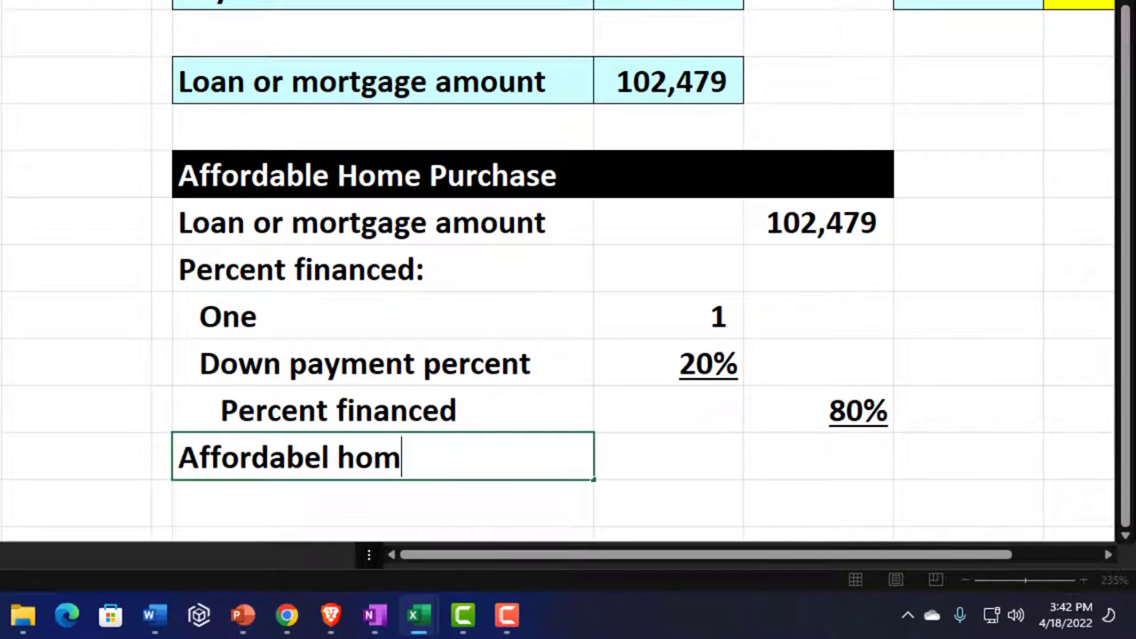
key("BackSpace")
key("BackSpace")
key("BackSpace")
type("abel")
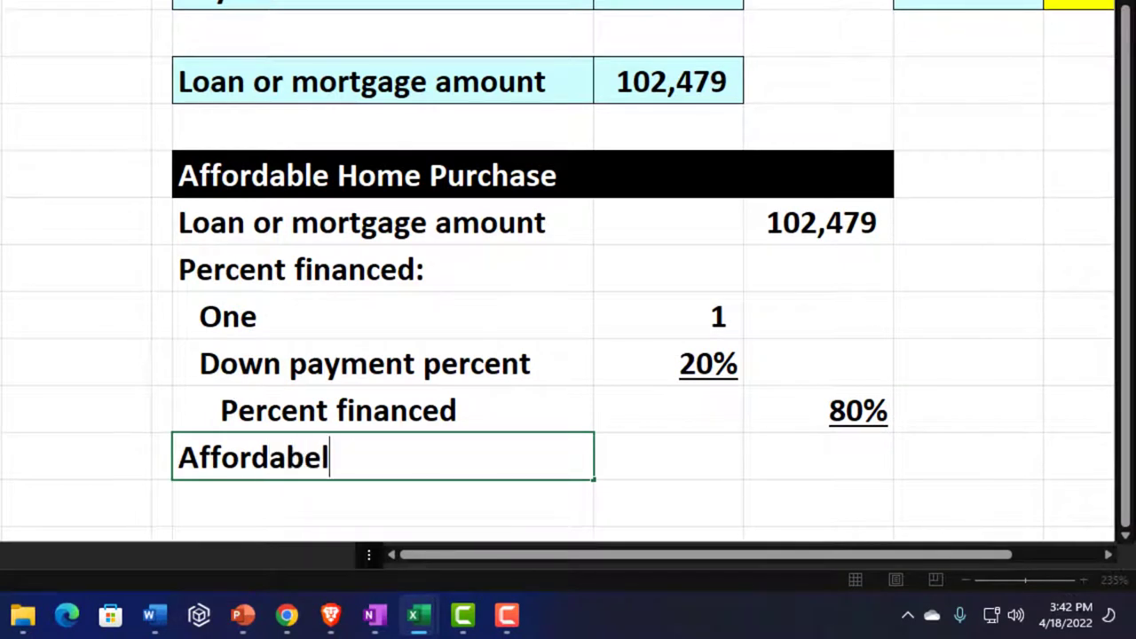
type(" h")
key("BackSpace")
key("BackSpace")
key("BackSpace")
key("BackSpace")
type("le home pur")
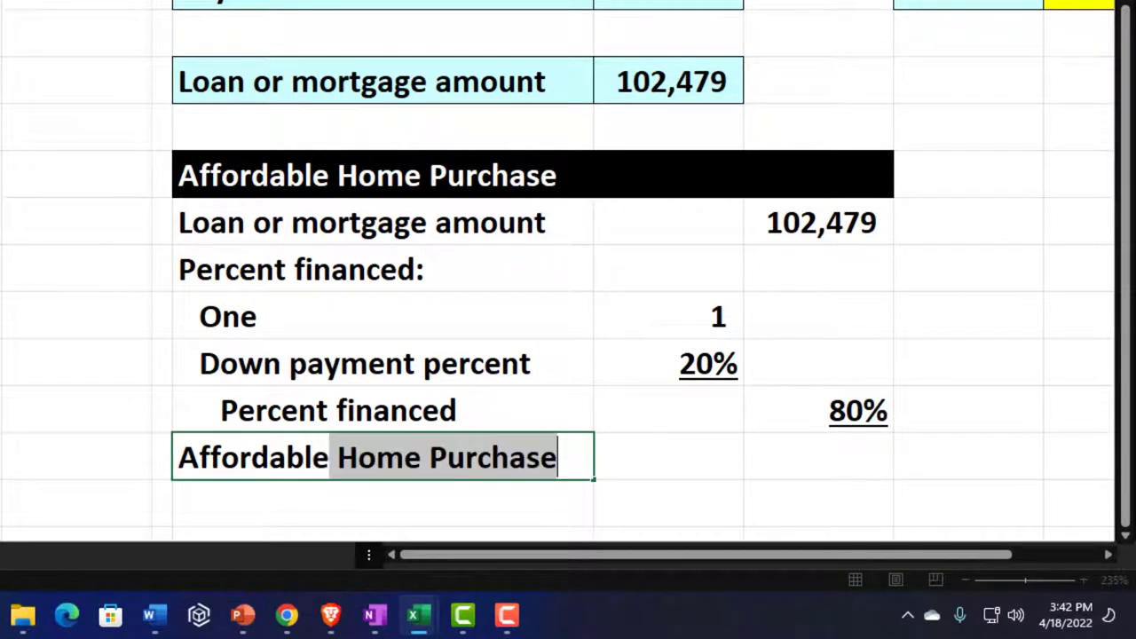
type("chase")
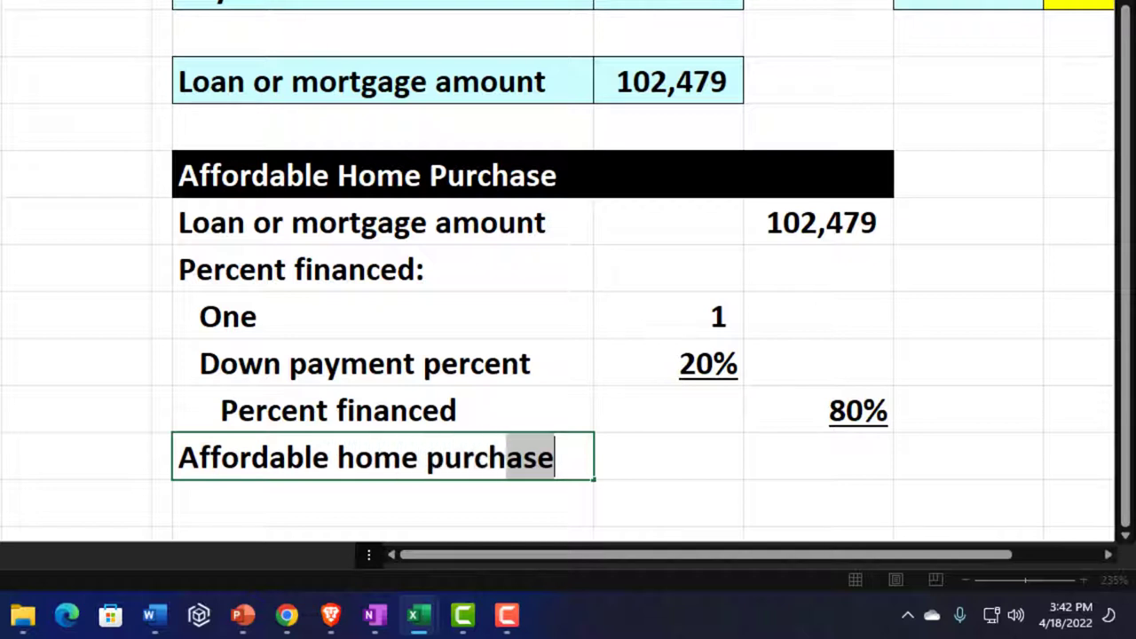
- Calculate the affordable home purchase price in F20 by dividing the loan amount by the percent financed, =F15/F19
key("Tab")
key("Tab")
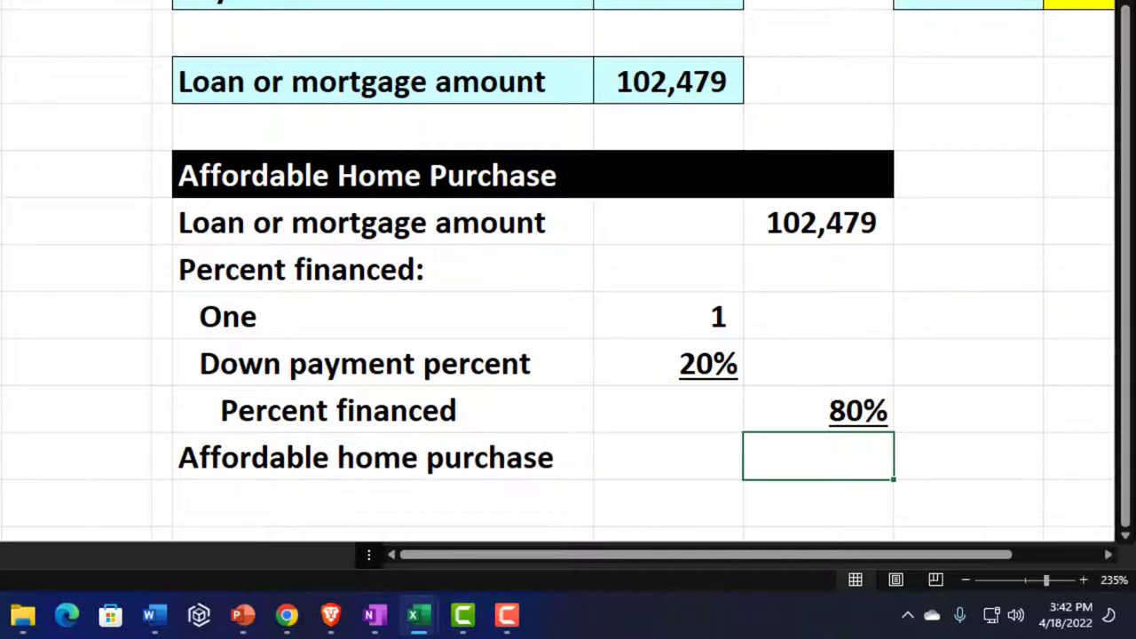
type("=")
key("Up")
key("Up")
key("Up")
key("Up")
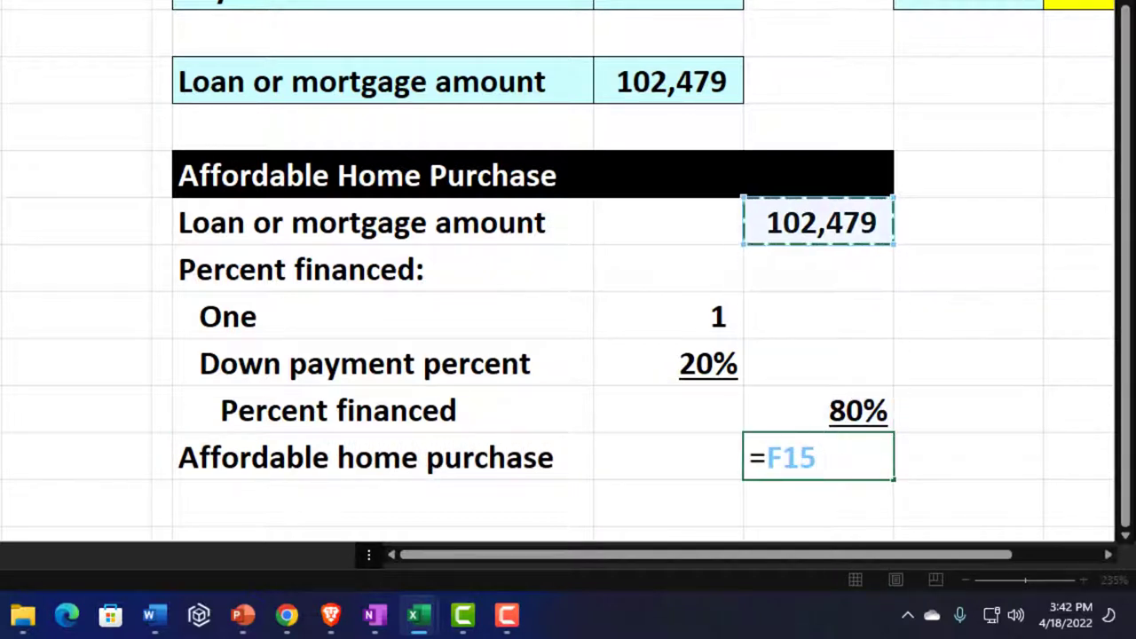
type("/")
key("Up")
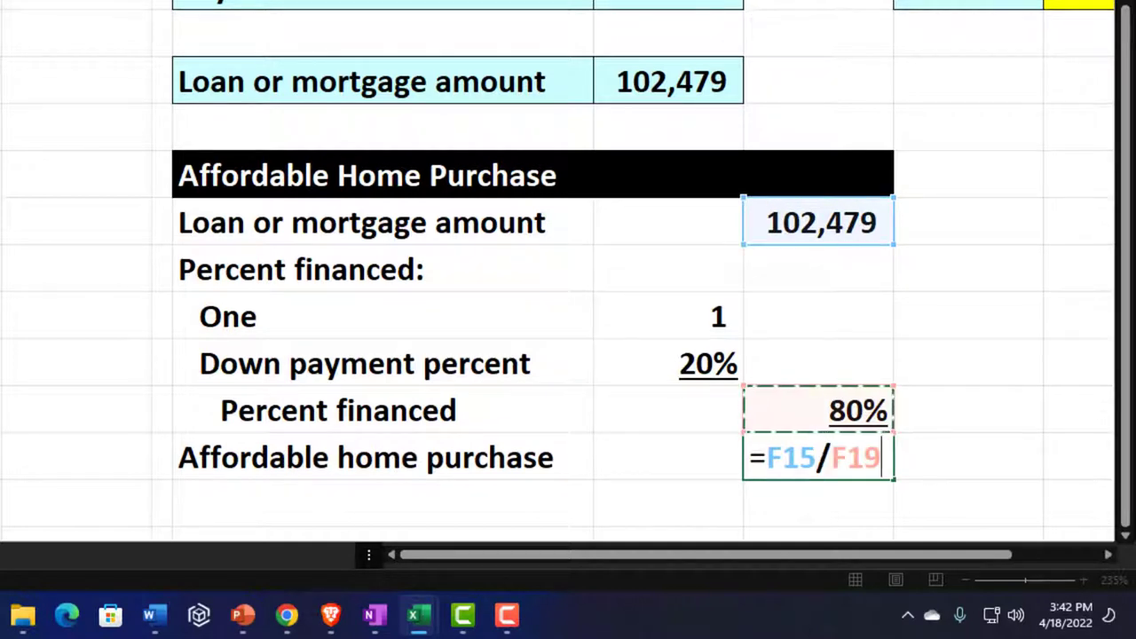
key("Return")
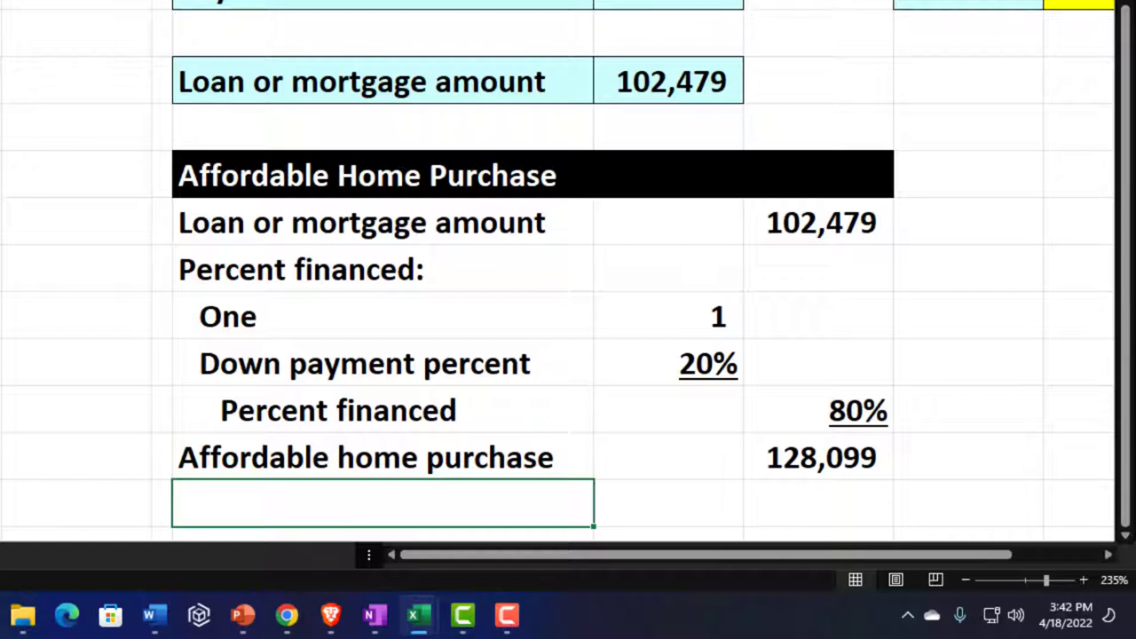
- Add the heading "Check" in D22 and format D22:E22 with a black fill and white text
scroll(228, 320, "down", 1)
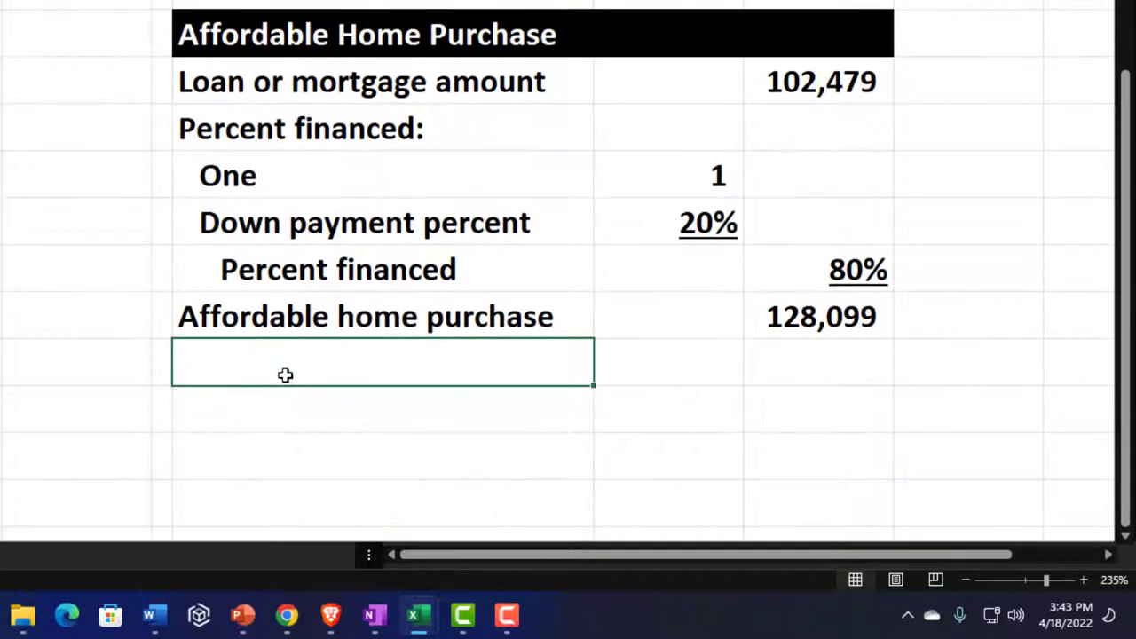
left_click(287, 414)
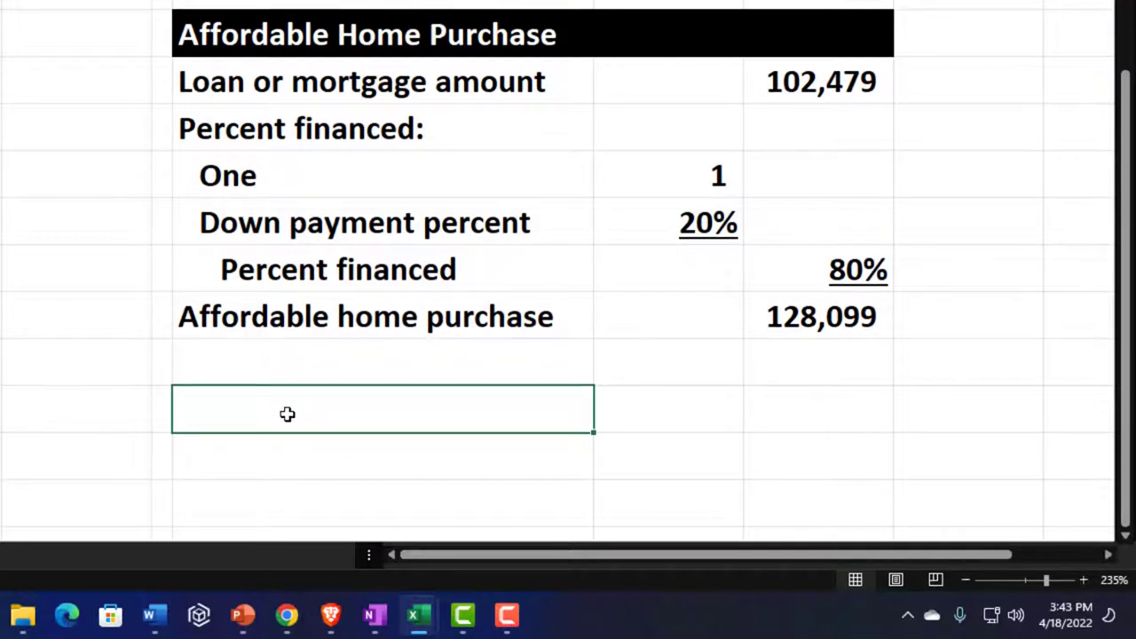
type("Chec")
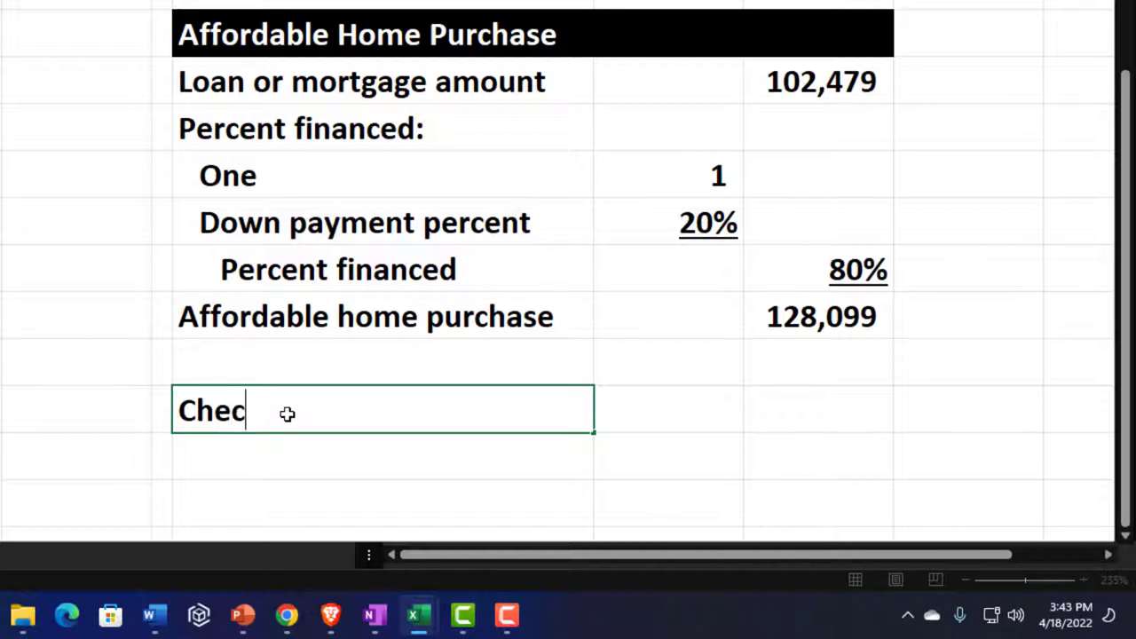
type("i")
key("BackSpace")
type("k")
key("Return")
left_click_drag(308, 411, 598, 408)
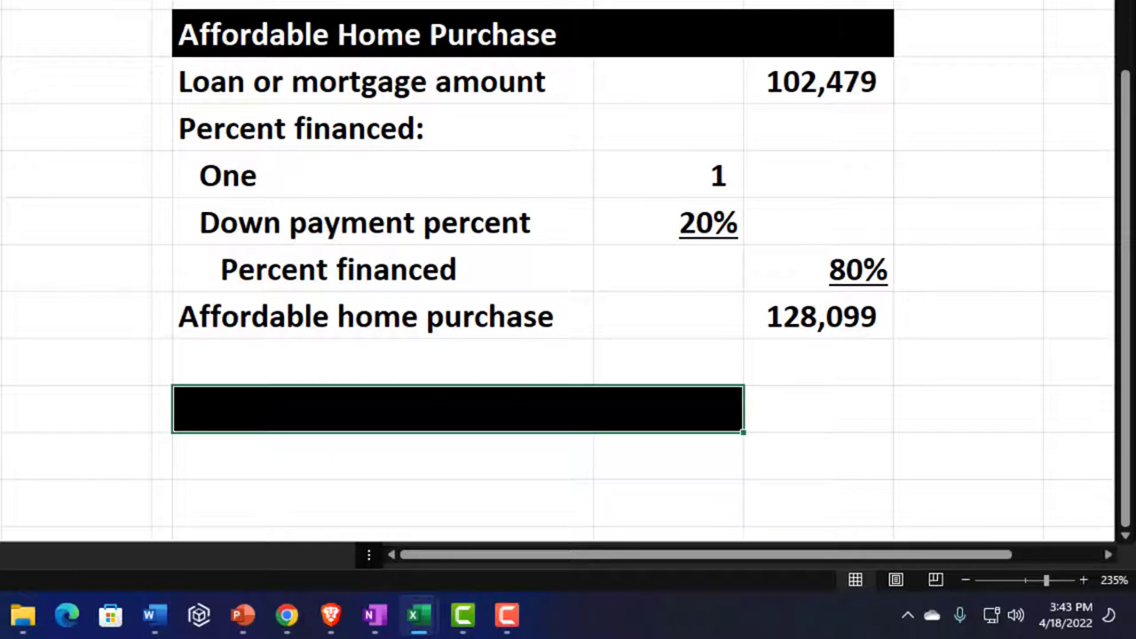
- Link the affordable home purchase label into D23 of the Check section with =D20
left_click(278, 459)
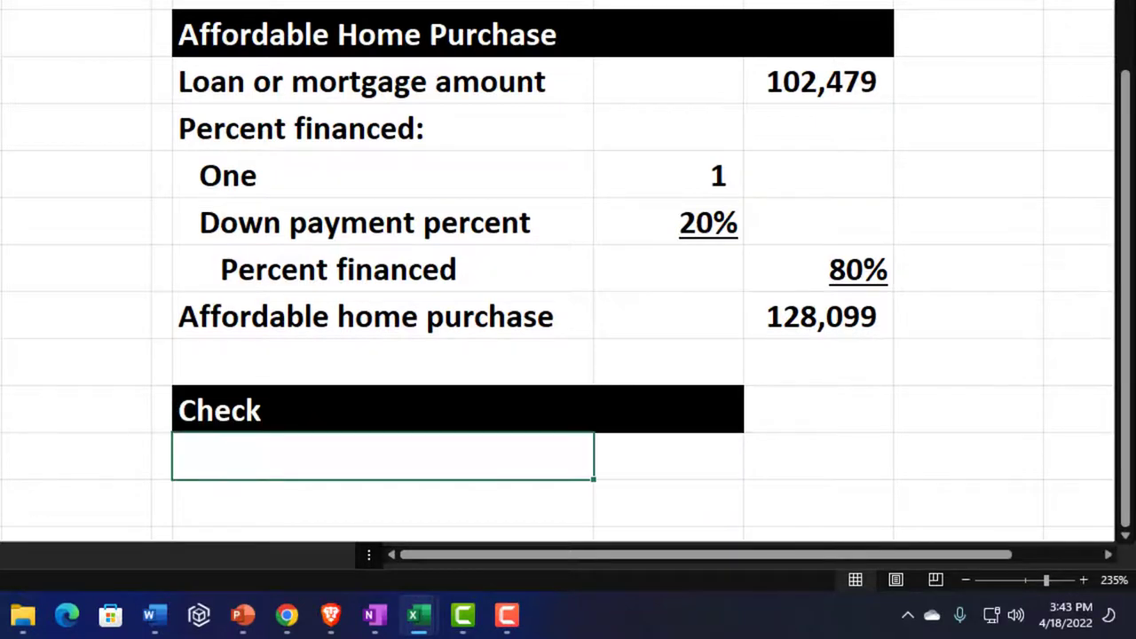
type("=")
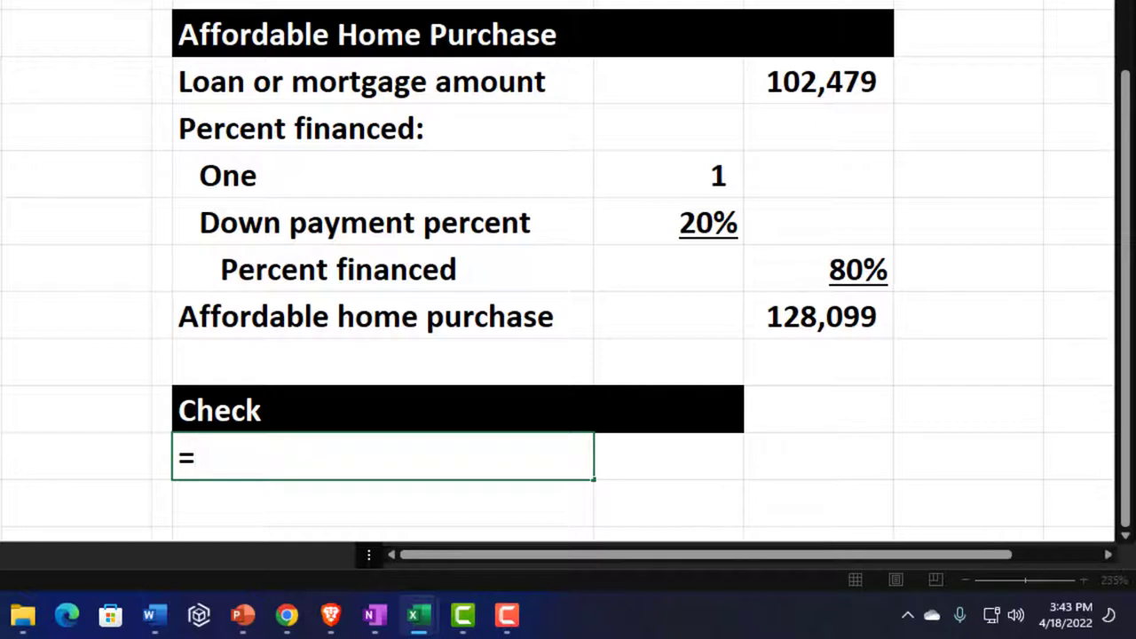
key("Up")
key("Up")
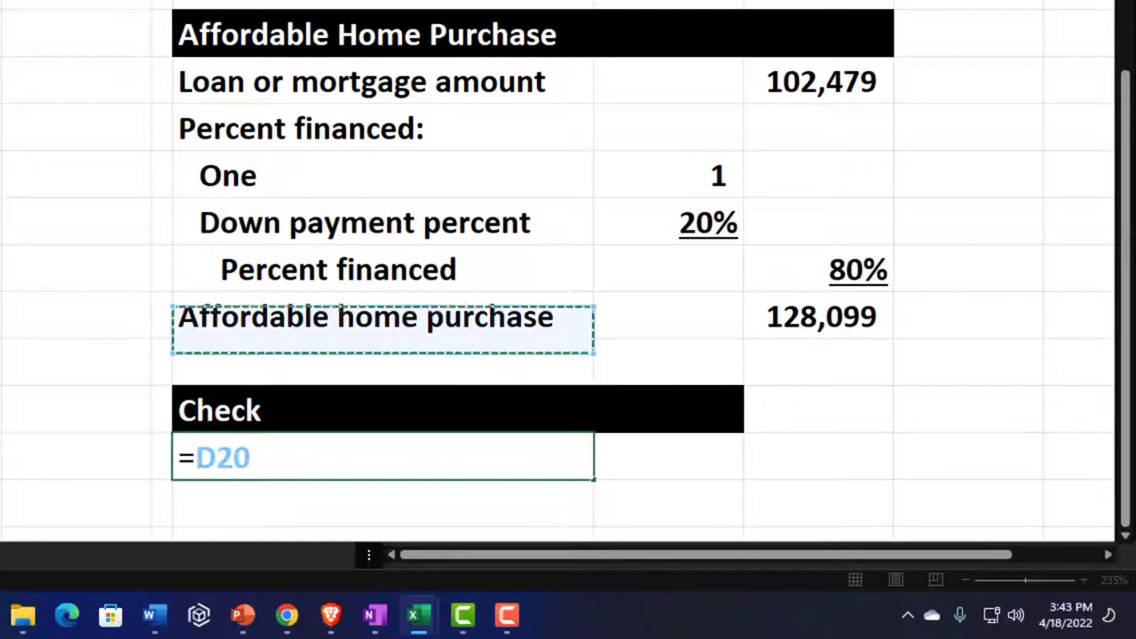
key("Tab")
- Bring the affordable home purchase amount into E23 with =F20
type("=")
key("Up")
key("Up")
key("Up")
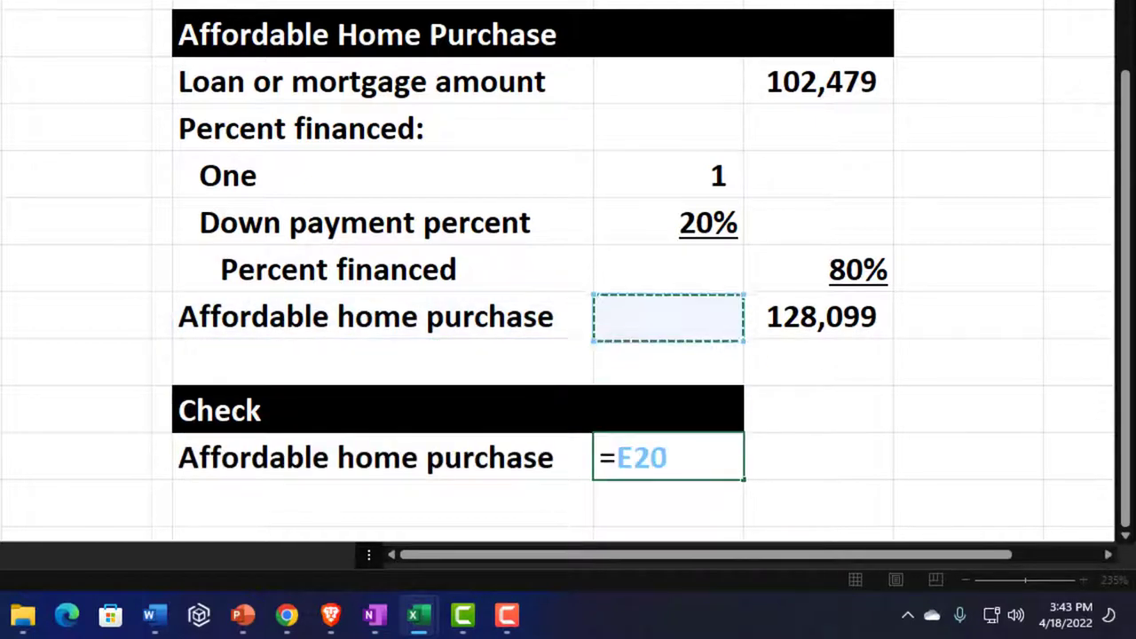
key("Right")
key("Return")
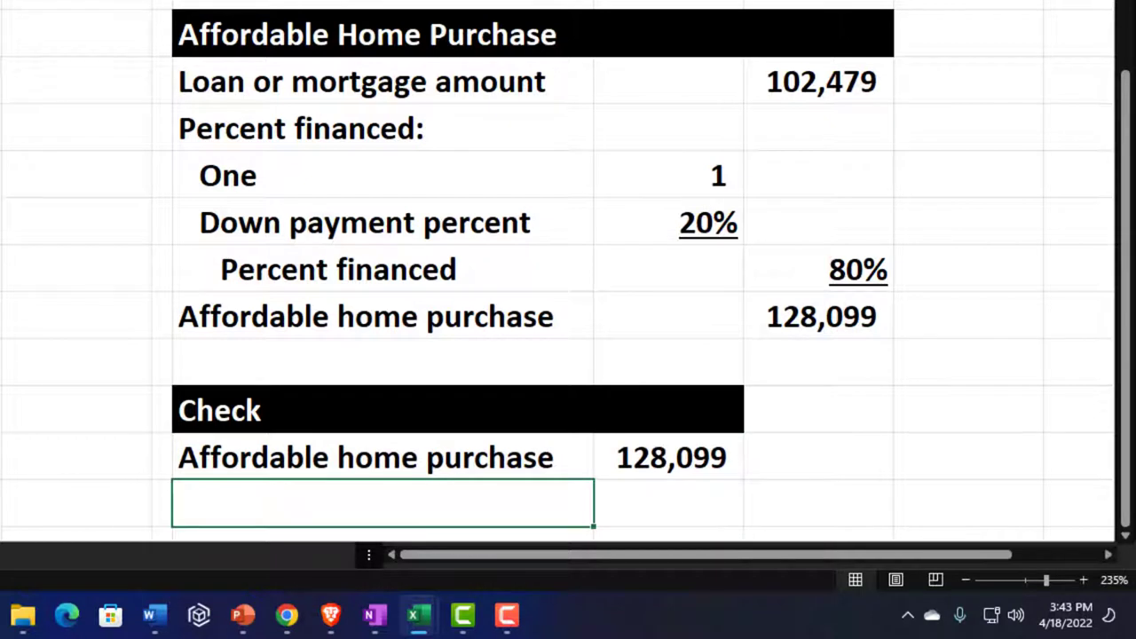
- Link the down payment percent label into D24 of the Check section with =D18
type("=")
key("Up")
key("Up")
key("Up")
key("Up")
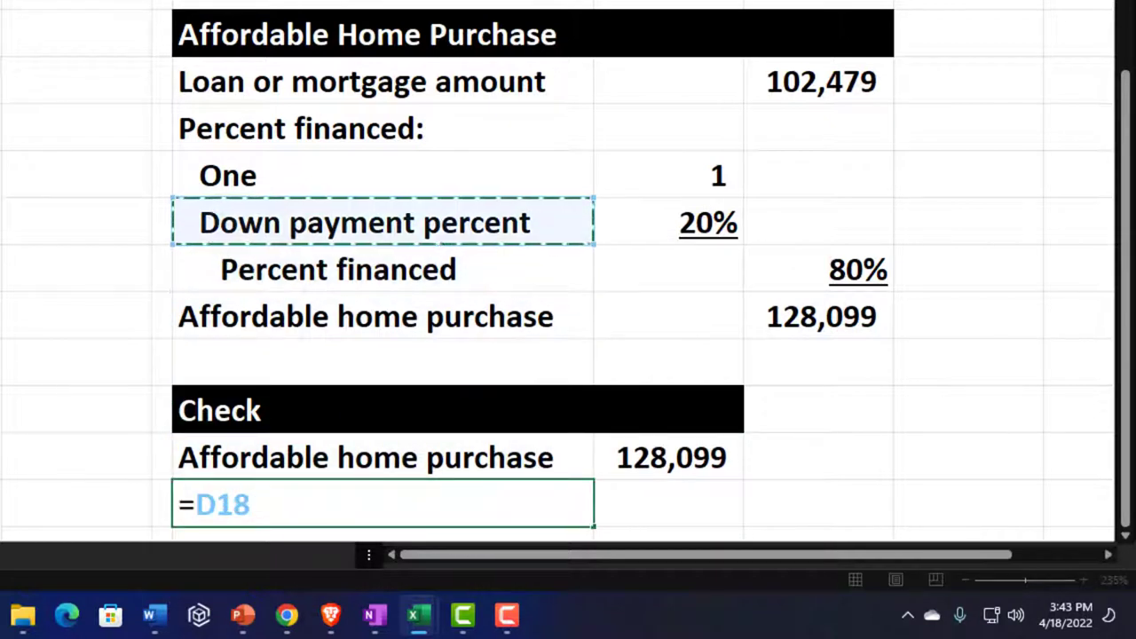
key("Tab")
- Bring the down payment percent into E24 with =E18
type("=")
key("Up")
key("Up")
key("Up")
key("Up")
key("Up")
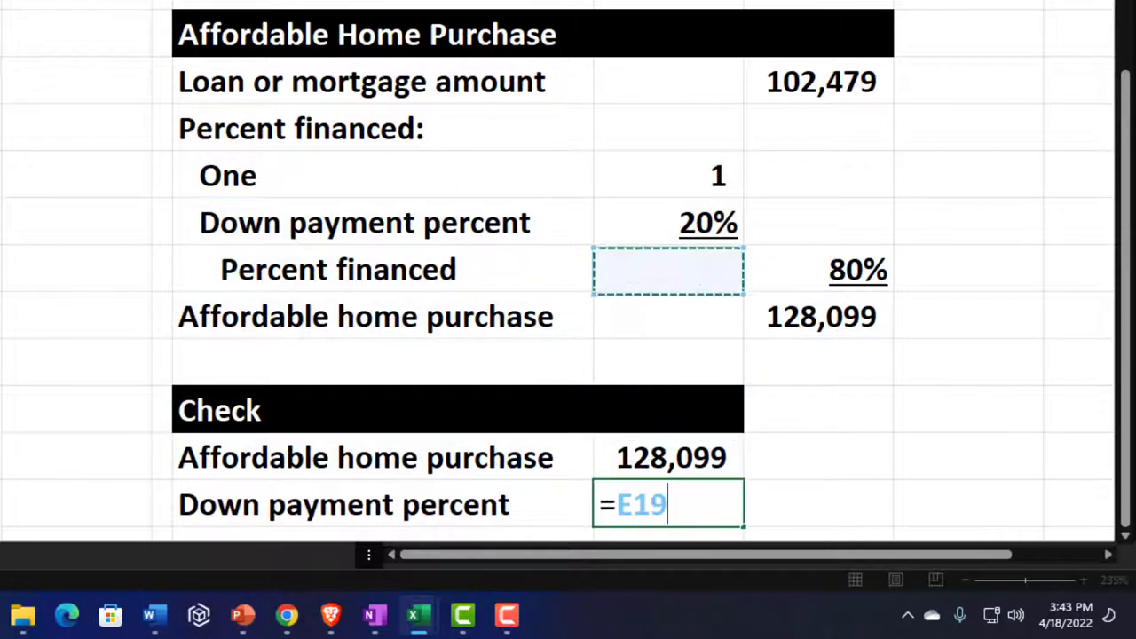
key("Up")
key("Return")
- Format the down payment rate in E24 as a percentage and underline it
key("Up")
key("Right")
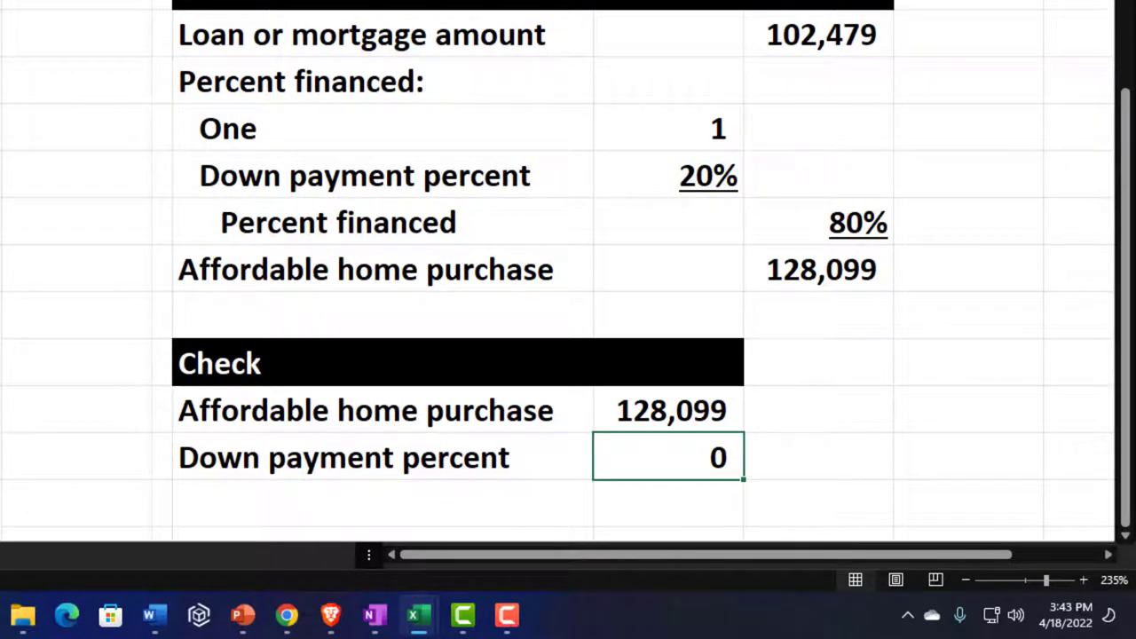
key("ctrl+shift+5")
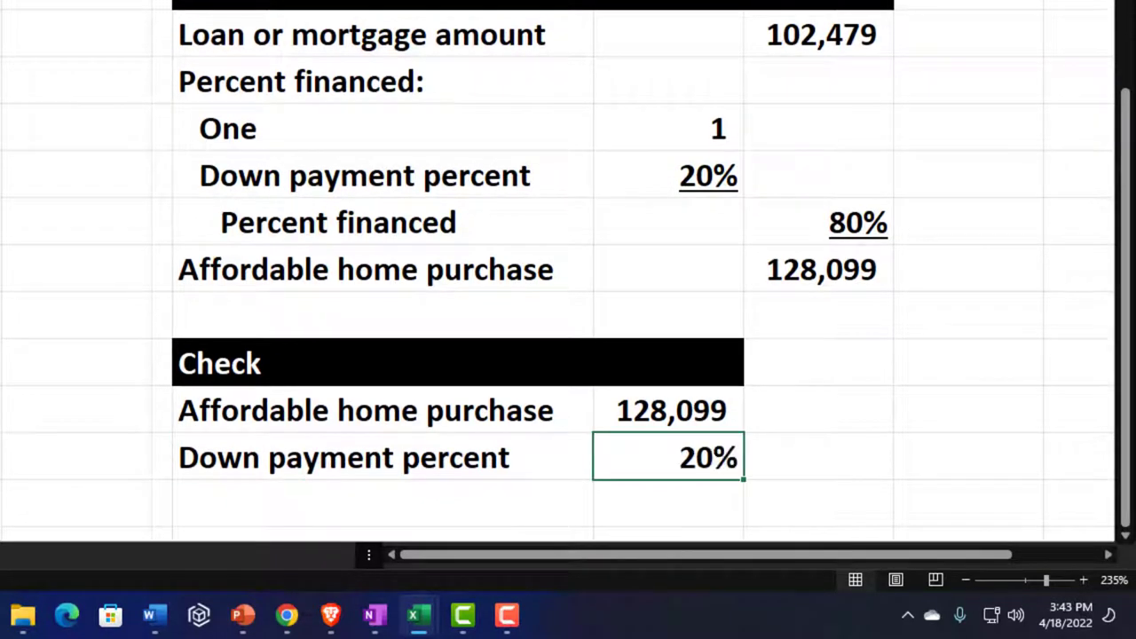
key("ctrl+u")
- Enter the label "Down payment" in D25 below the down payment percent row of the Check section
left_click(214, 488)
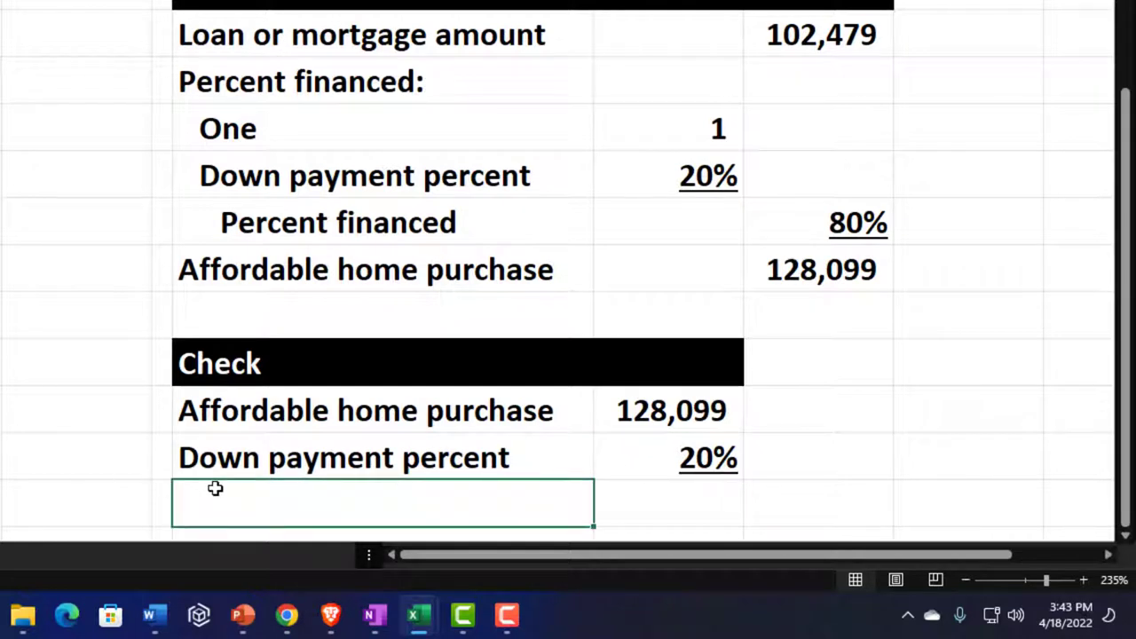
type("Down payment")
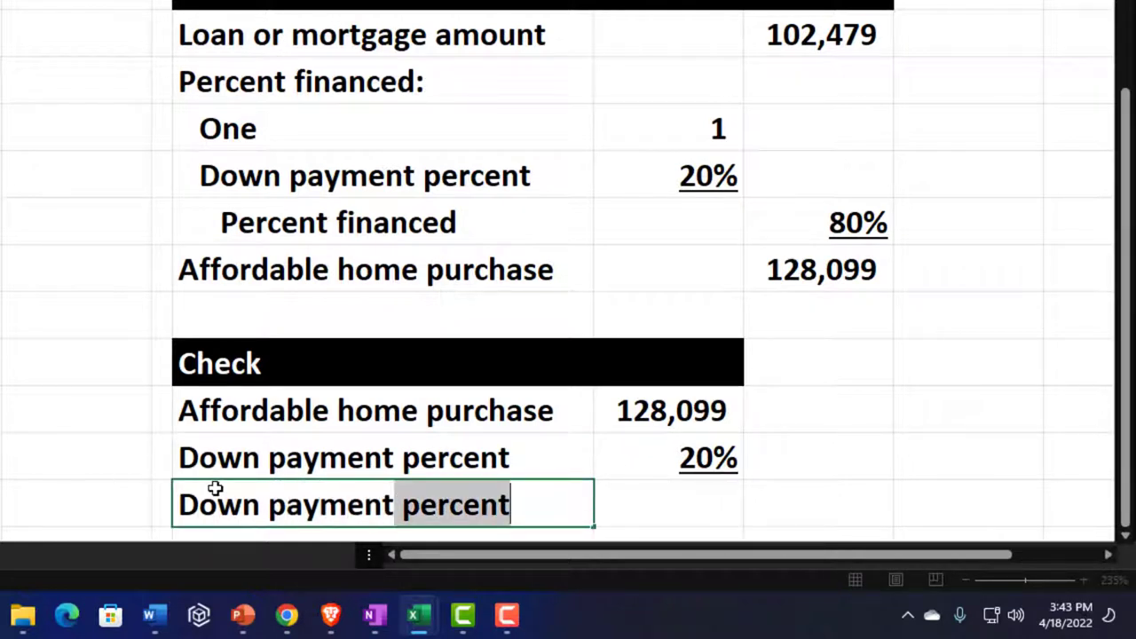
key("Delete")
key("Tab")
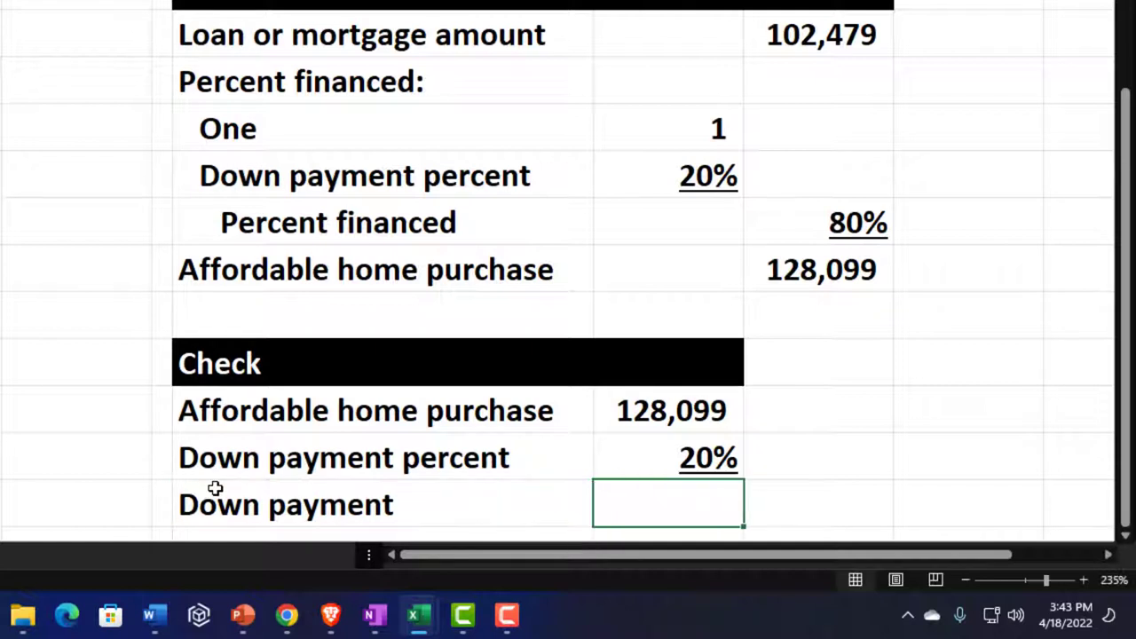
- Calculate the down payment in E25 by multiplying the home price by the down payment percent, =E23*E24
type("=")
key("Up")
key("Up")
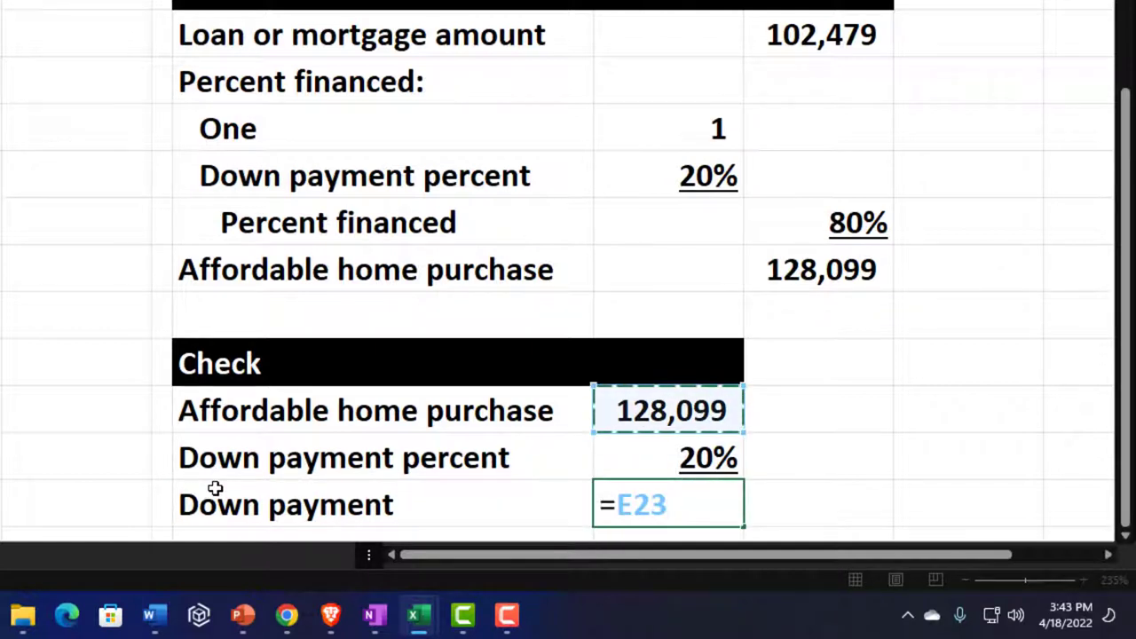
type("*")
key("Up")
key("Return")
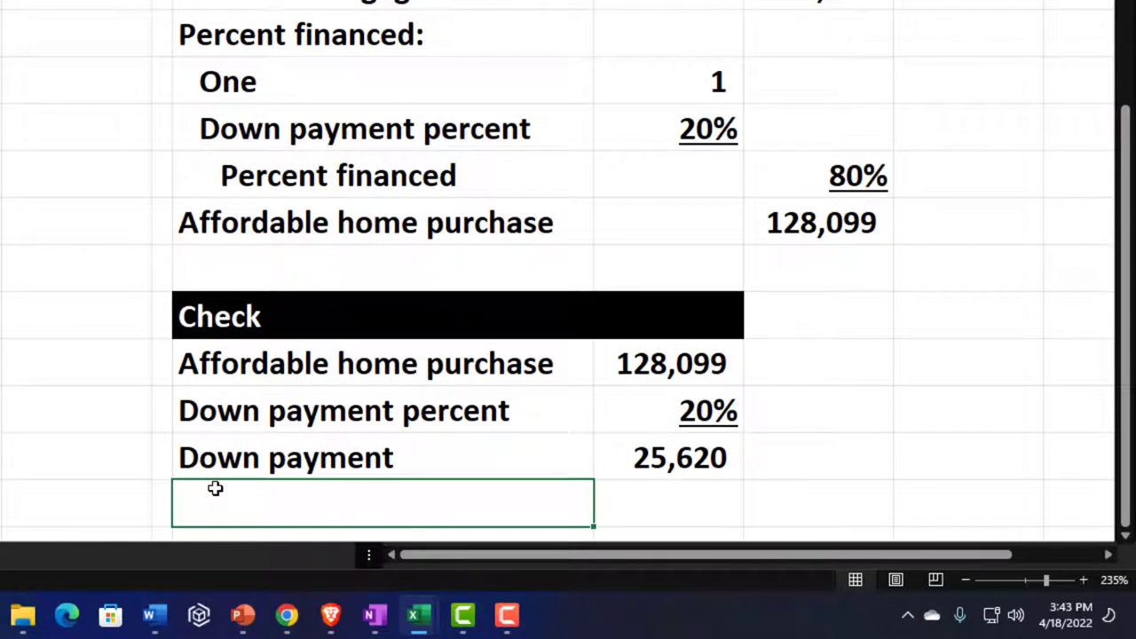
- Enter the label "Amount financed (loan)" in D26 below the down payment row
type("ASmou")
key("BackSpace")
key("BackSpace")
key("BackSpace")
key("BackSpace")
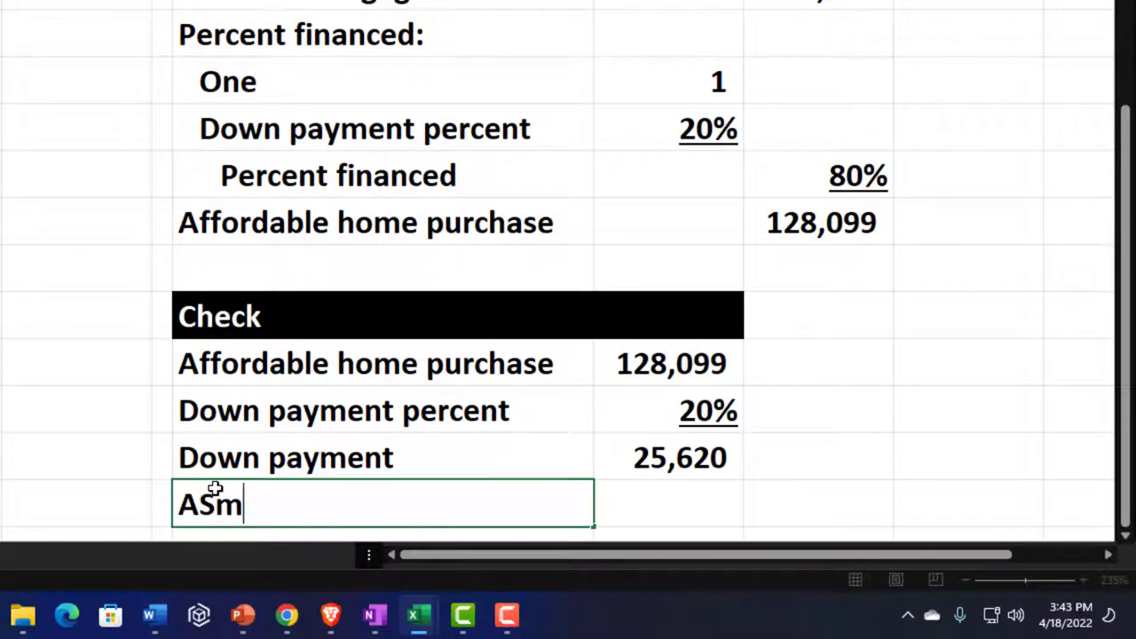
type("mount ")
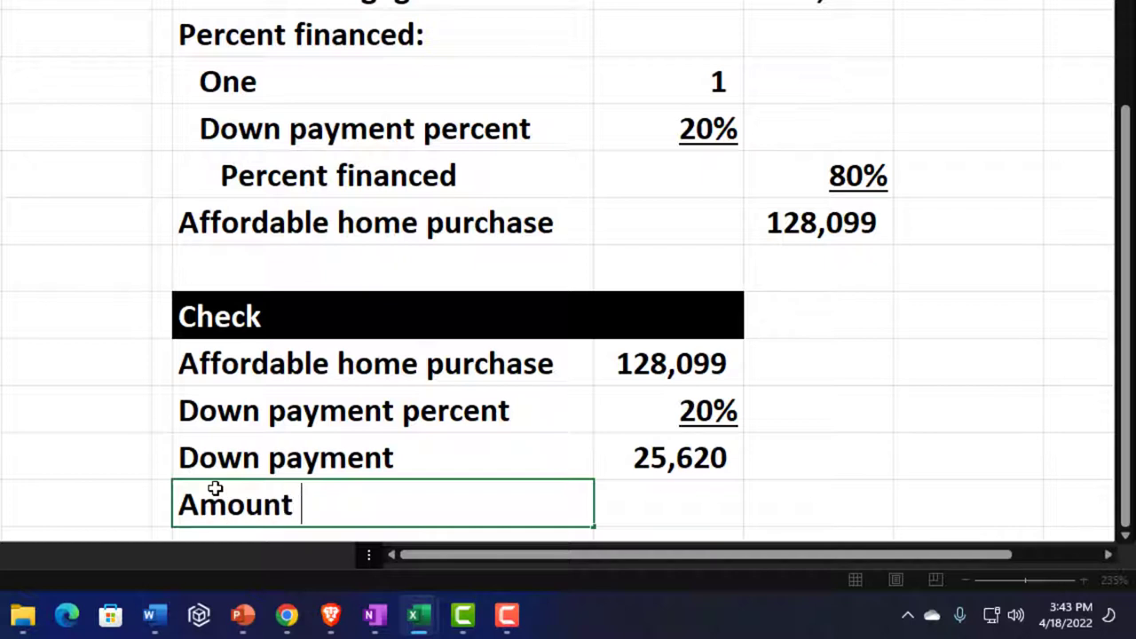
type("financed ")
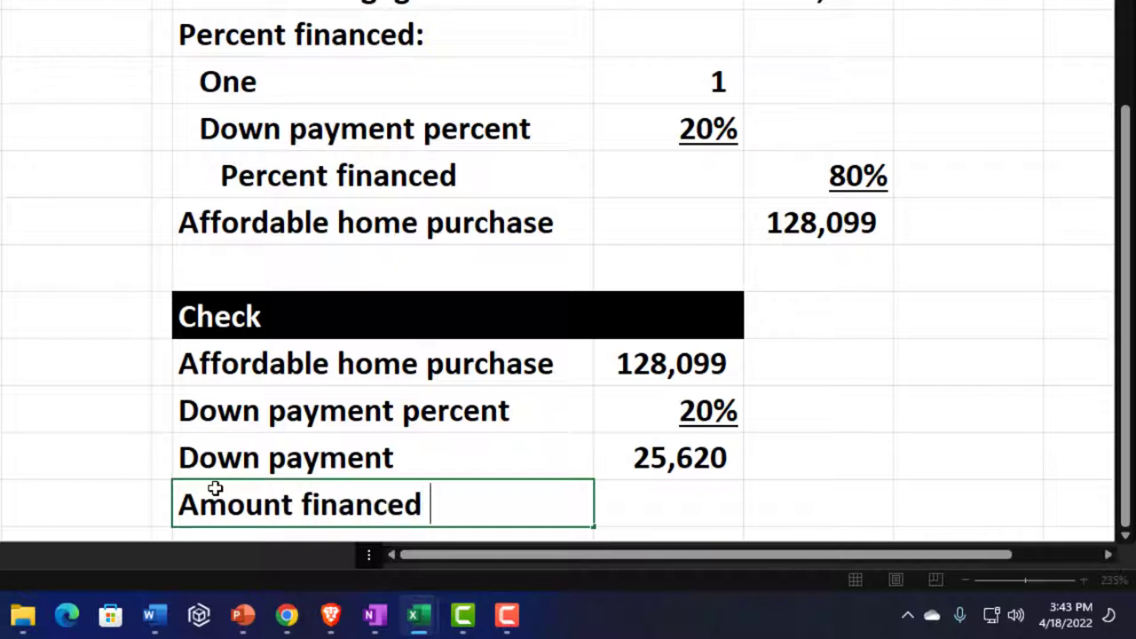
type("(loan)")
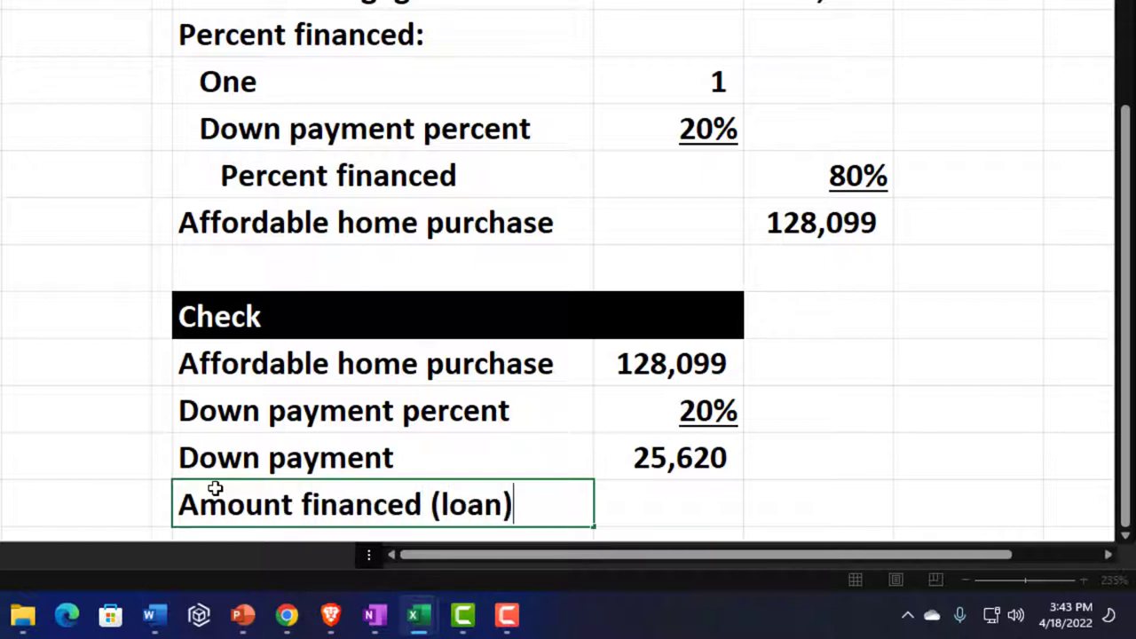
key("Tab")
- Calculate the amount financed in E26 by subtracting the down payment from the home price, =E23-E25
type("-")
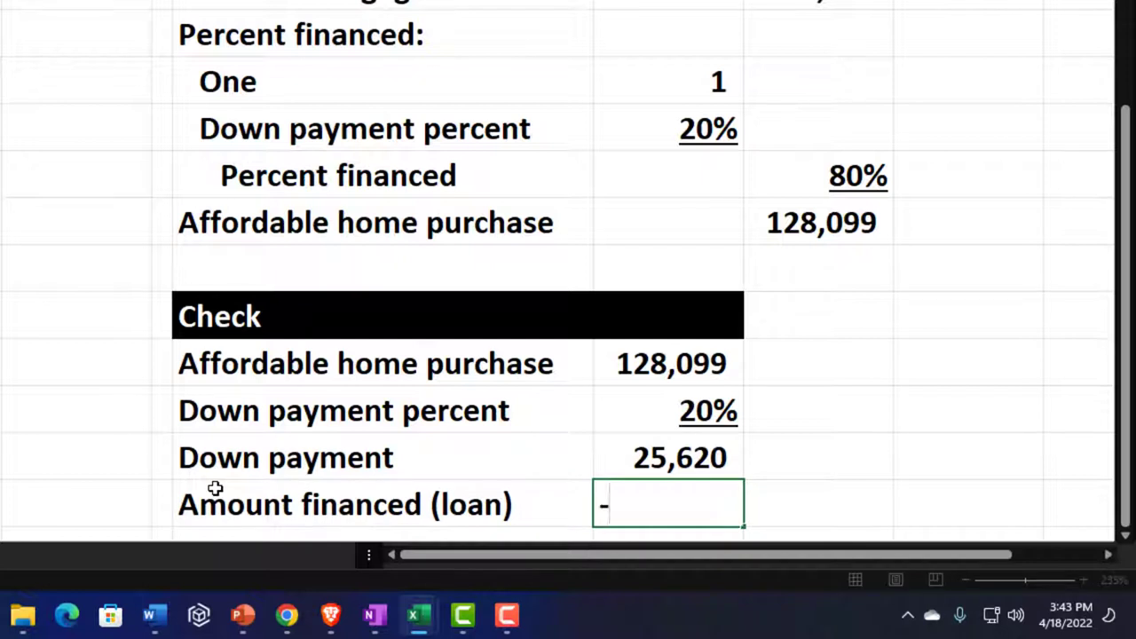
key("BackSpace")
type("=")
key("Up")
key("Up")
key("Up")
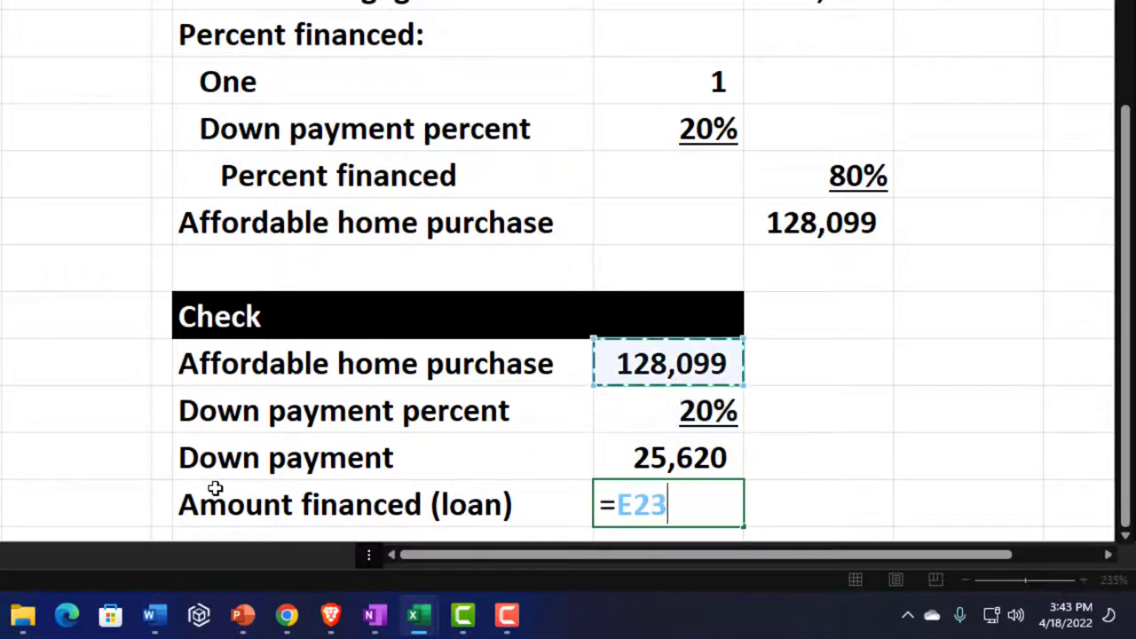
type("-")
key("Up")
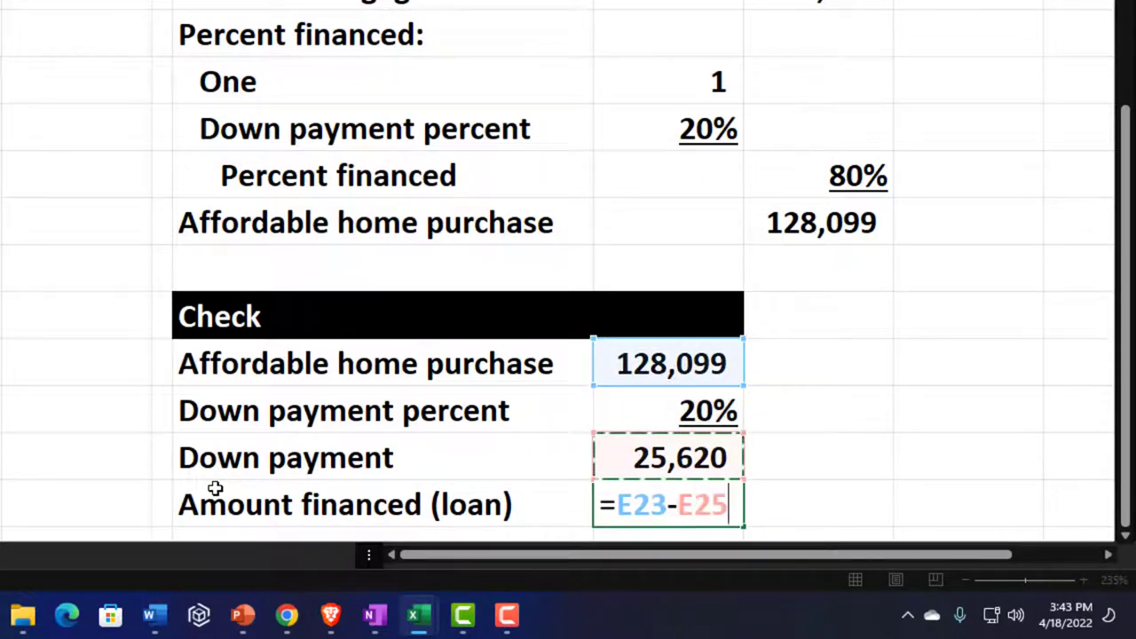
key("Return")
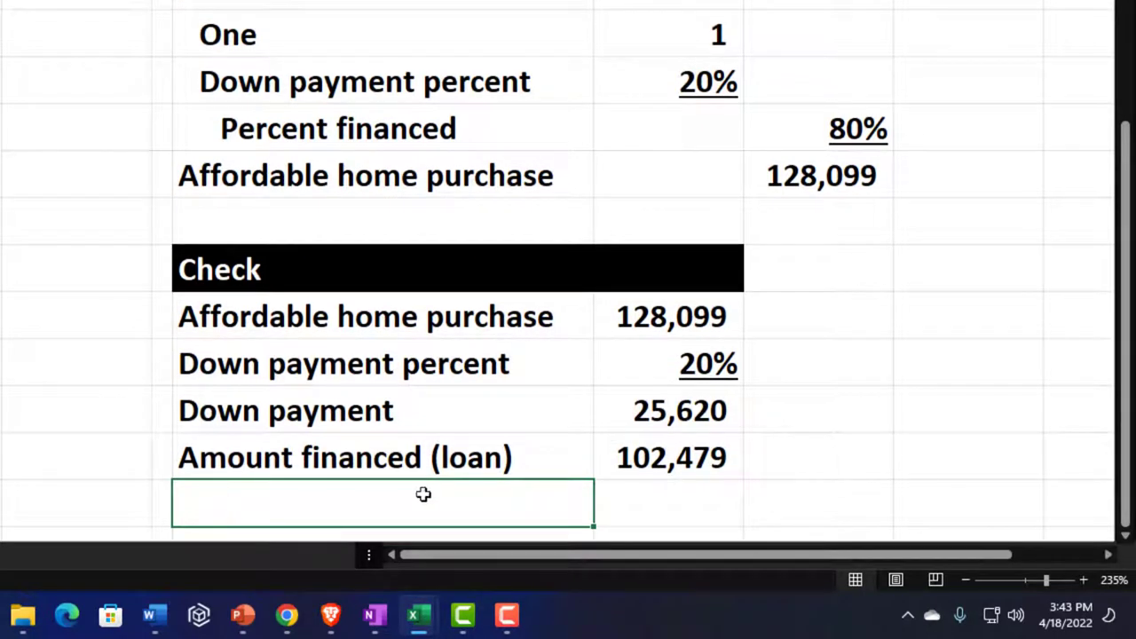
left_click(662, 466)
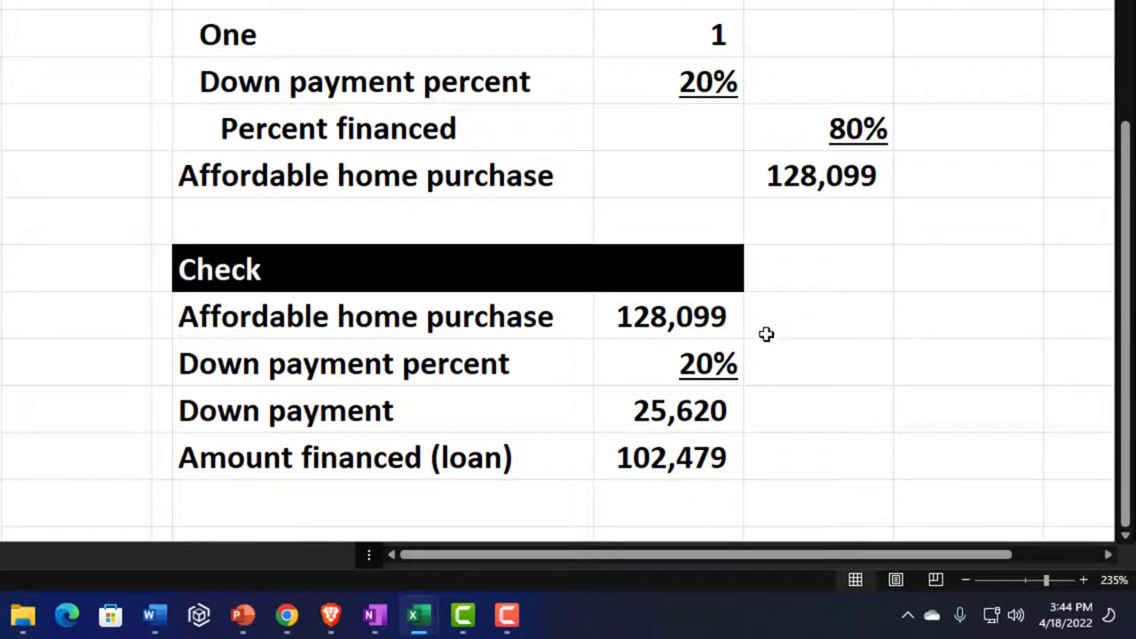
left_click(672, 311)
left_click(797, 184)
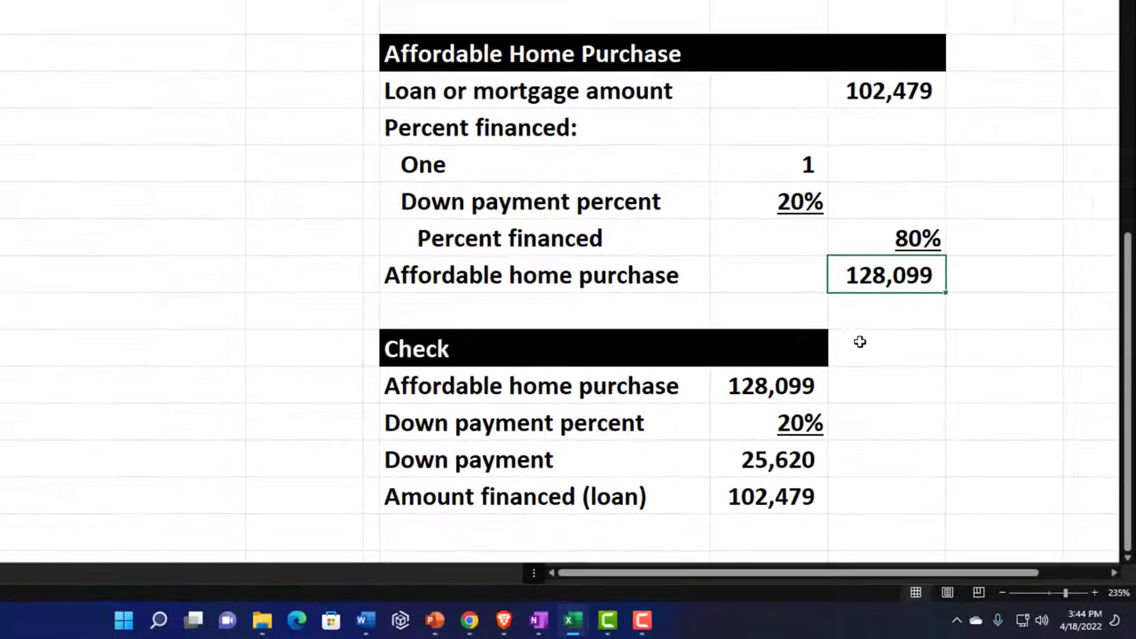
- Apply the recently used light blue fill and cell borders to D15:F20 and to the Check range D23:E26
left_click_drag(480, 91, 839, 277)
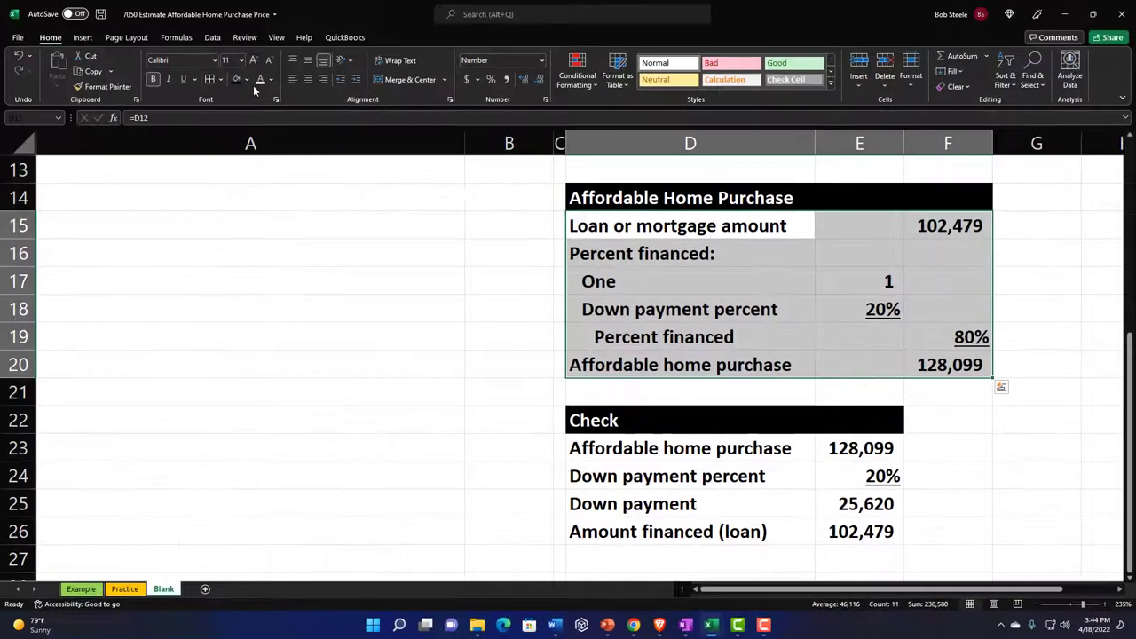
left_click(250, 80)
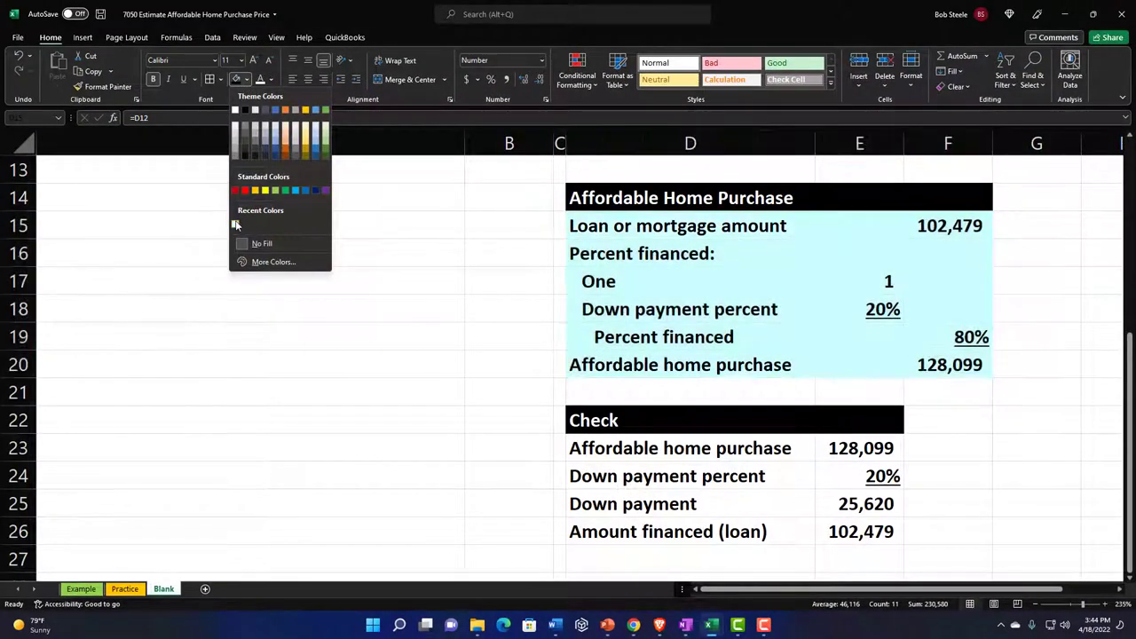
left_click(247, 222)
left_click(209, 79)
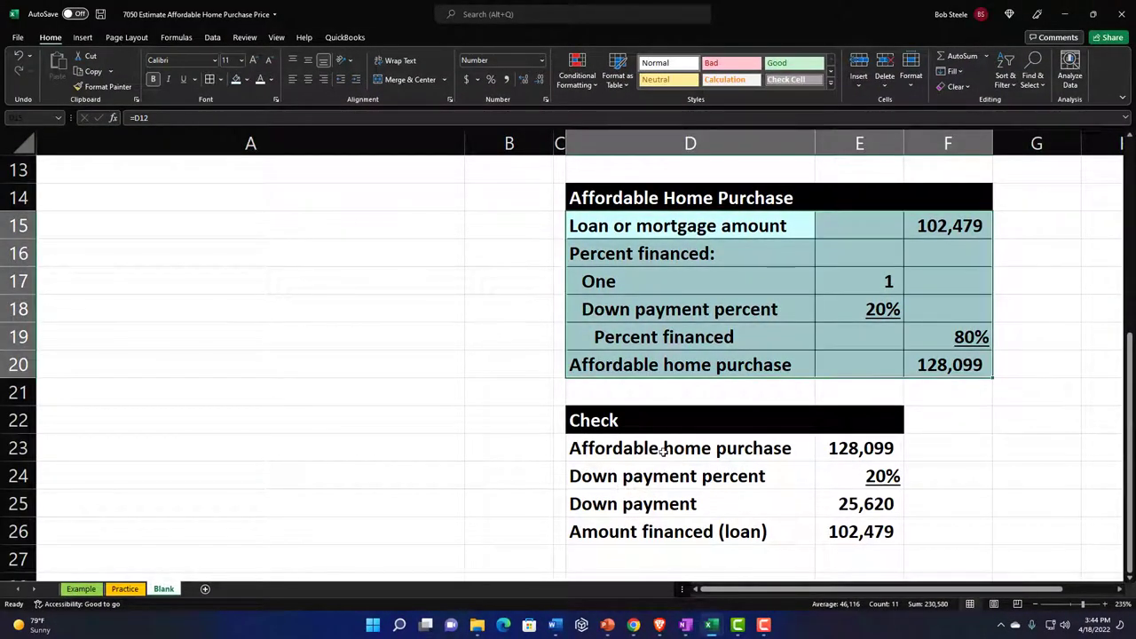
left_click_drag(662, 451, 817, 530)
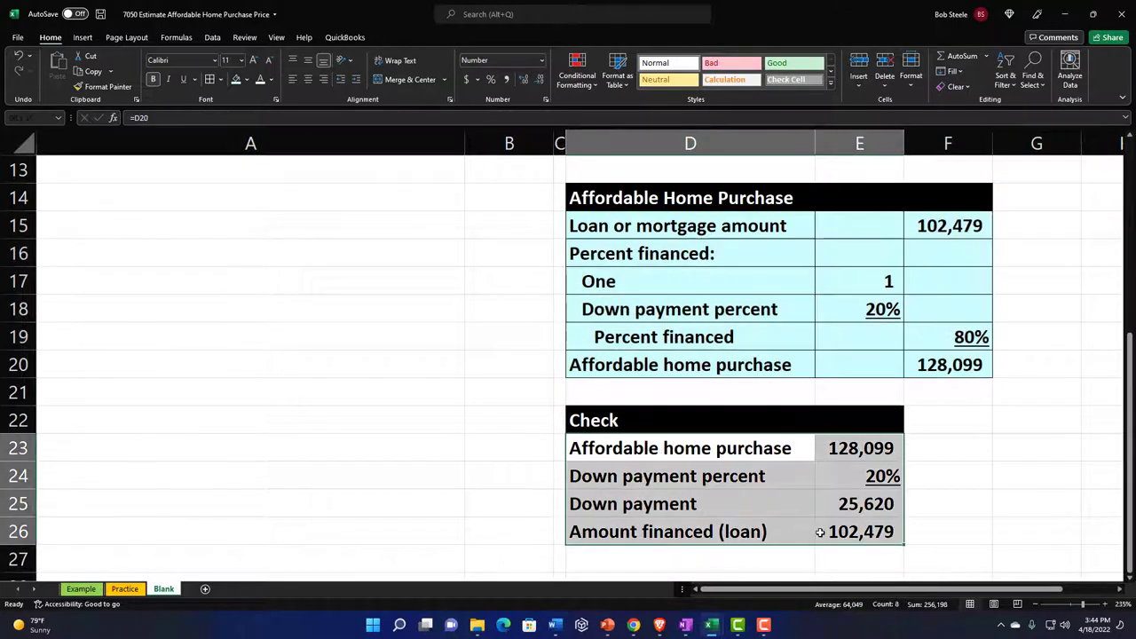
left_click(235, 79)
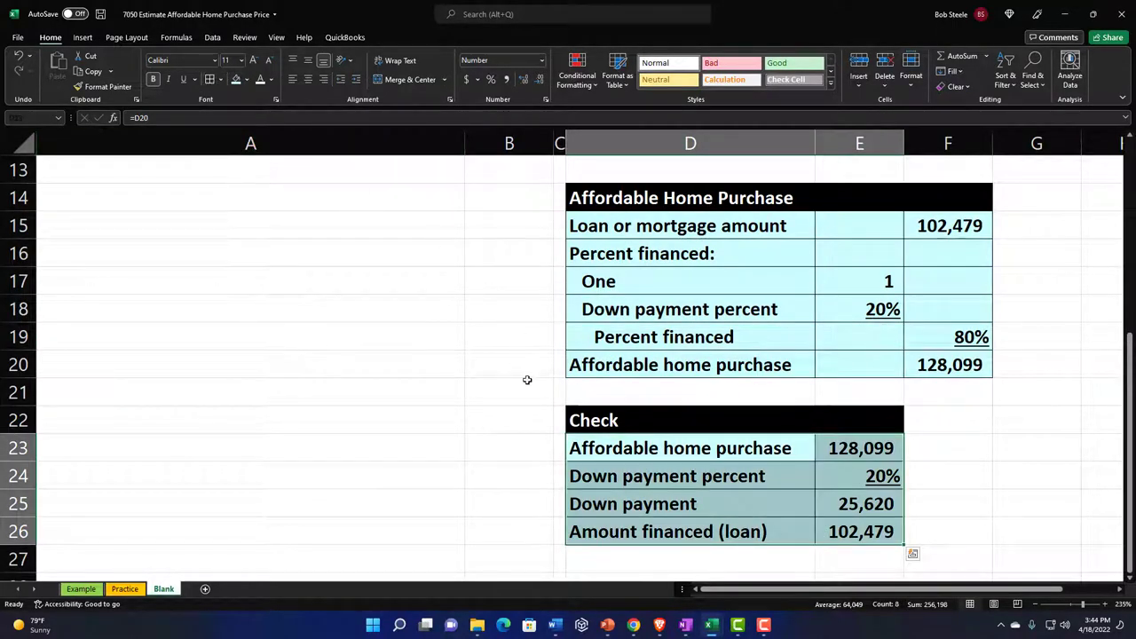
- Review the calculation from the monthly gross income and PITI rate through the affordable mortgage payment to the loan amount in E12
scroll(528, 380, "up", 3)
scroll(528, 380, "up", 1)
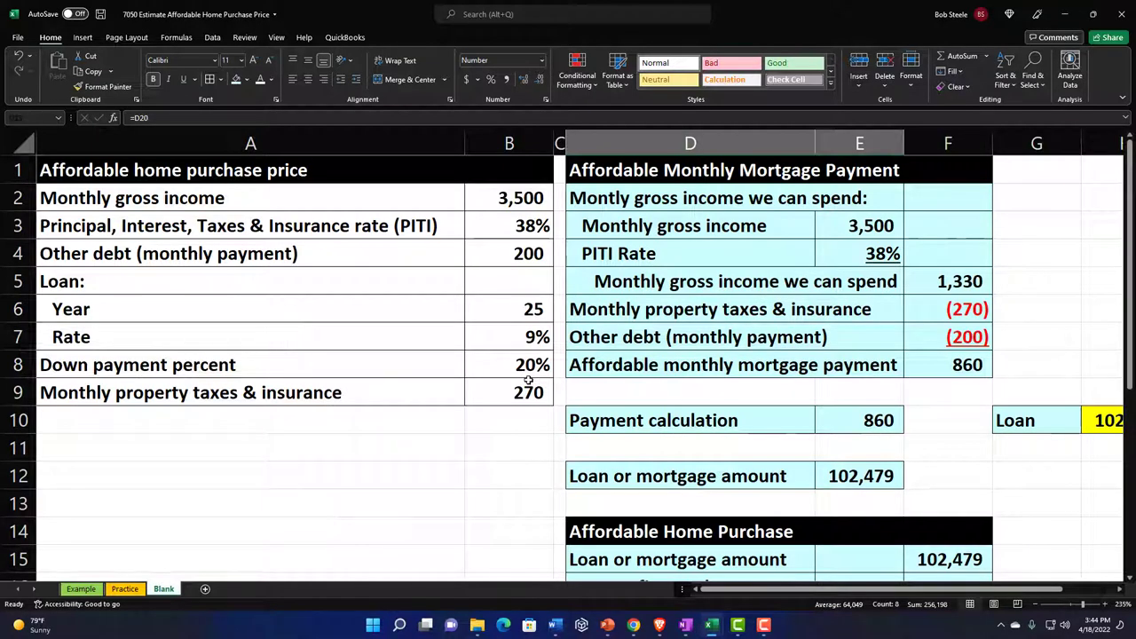
left_click(491, 203)
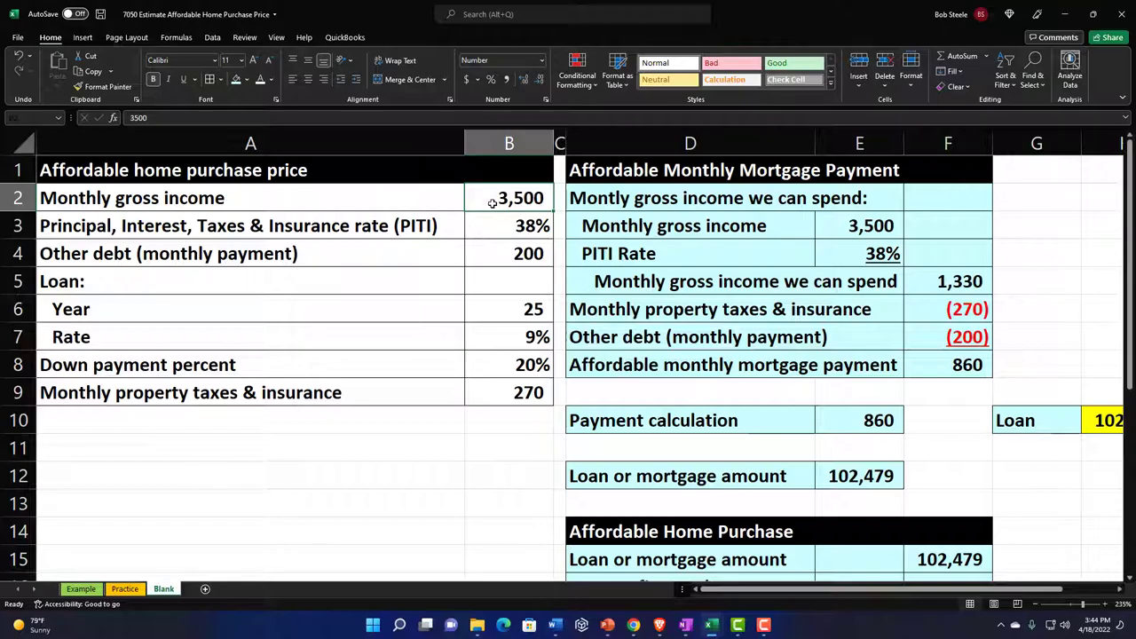
left_click_drag(649, 255, 815, 253)
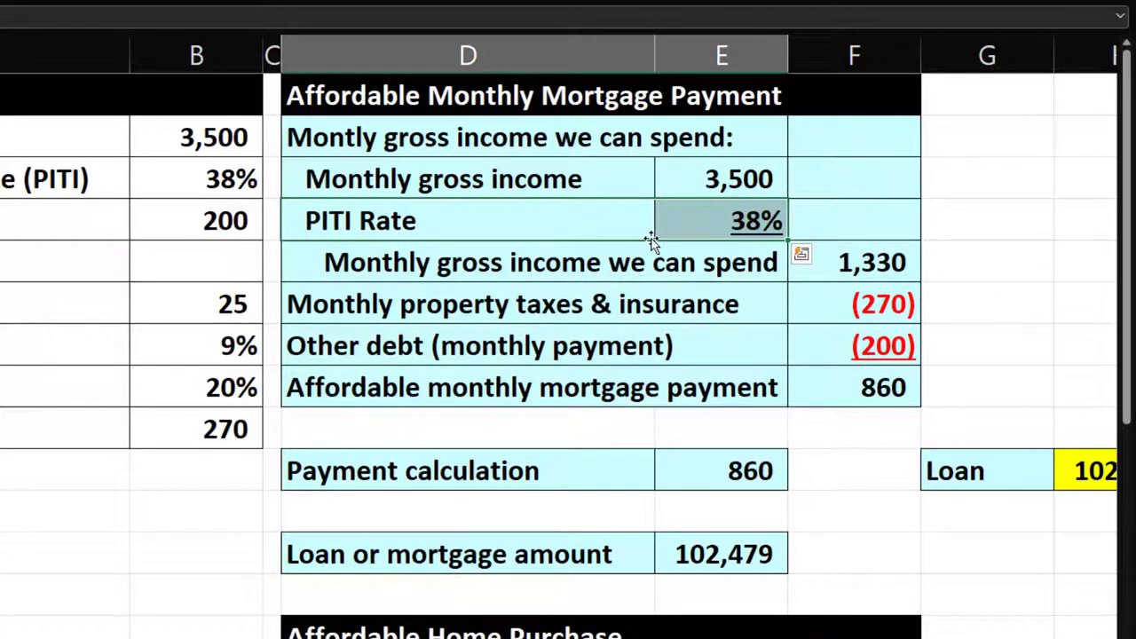
left_click(827, 388)
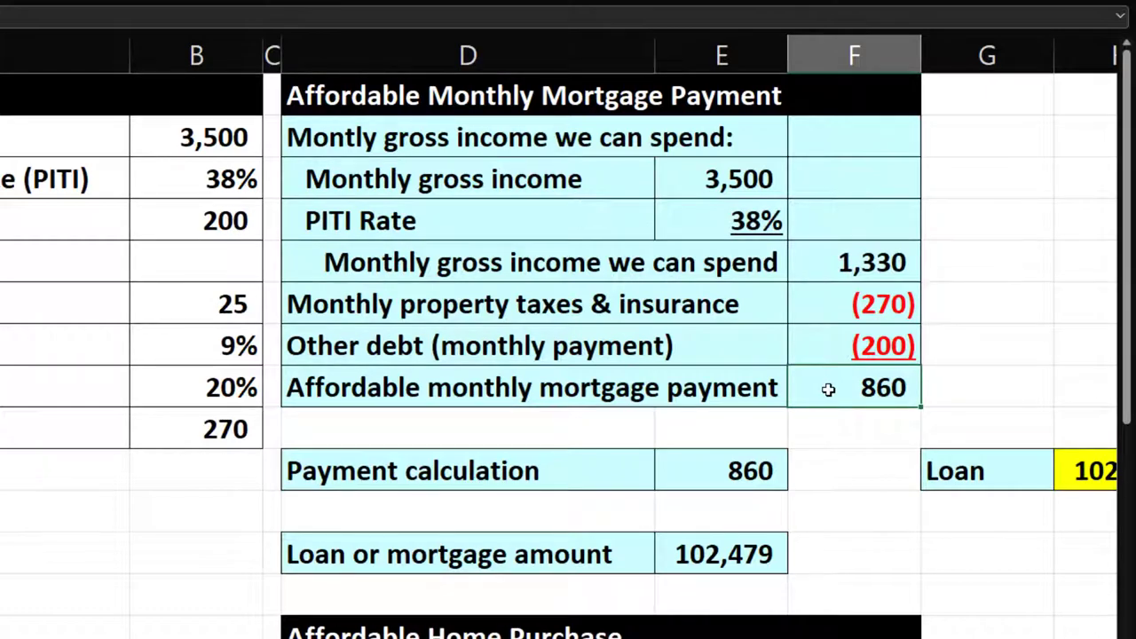
scroll(827, 388, "down", 1)
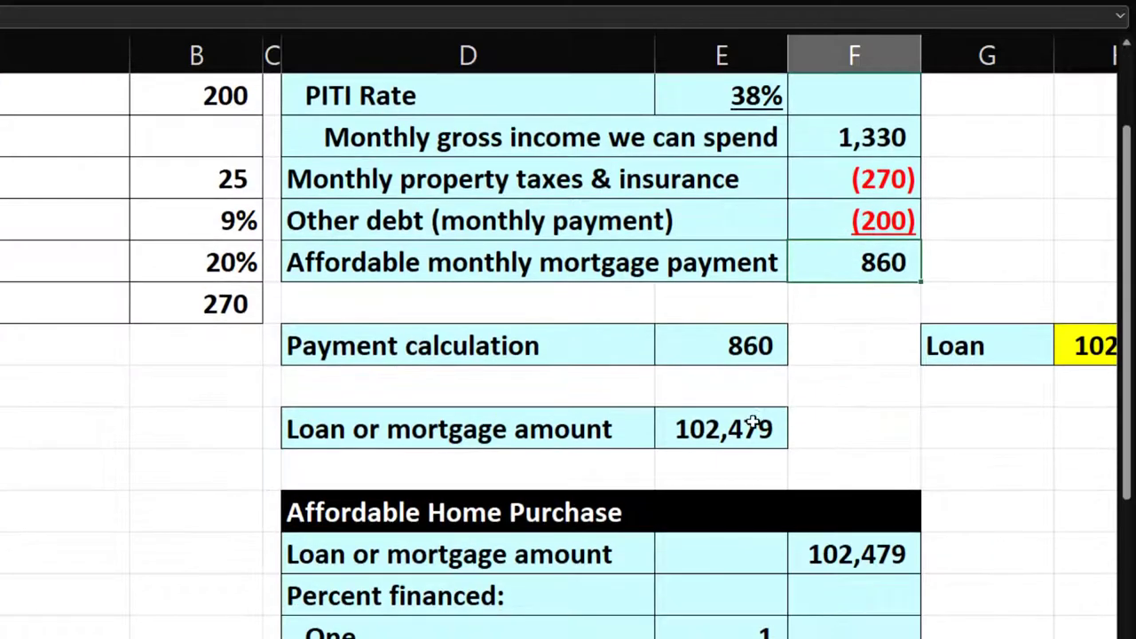
left_click(753, 424)
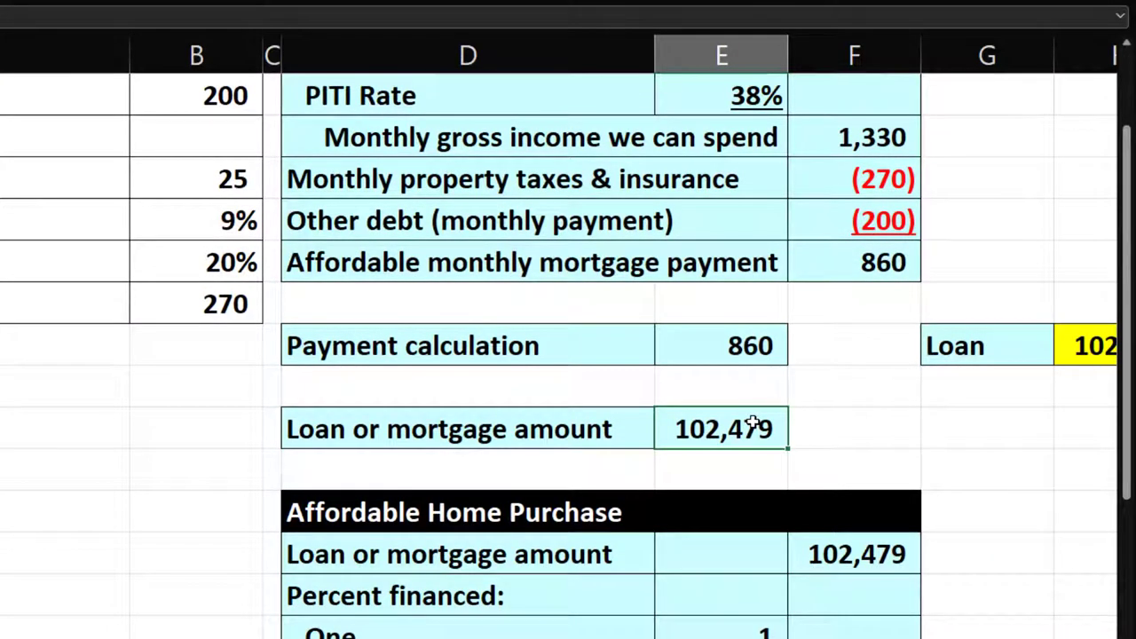
- Review the down payment percent and affordable home purchase price in the Affordable Home Purchase section, and recheck the PITI rate in E4
scroll(752, 423, "down", 1)
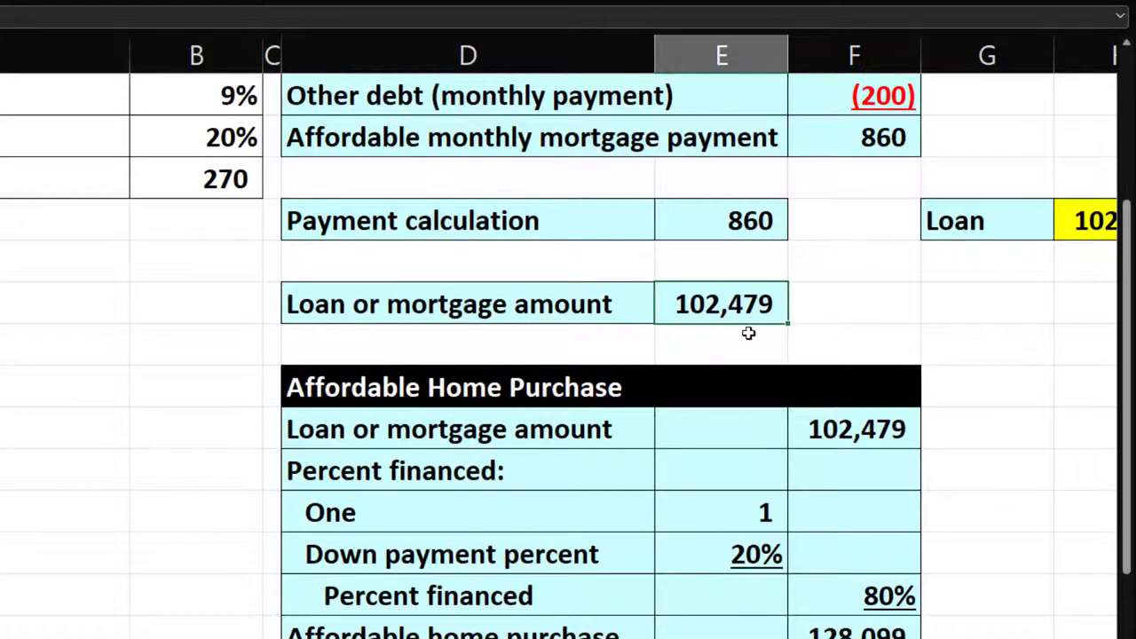
scroll(748, 332, "down", 1)
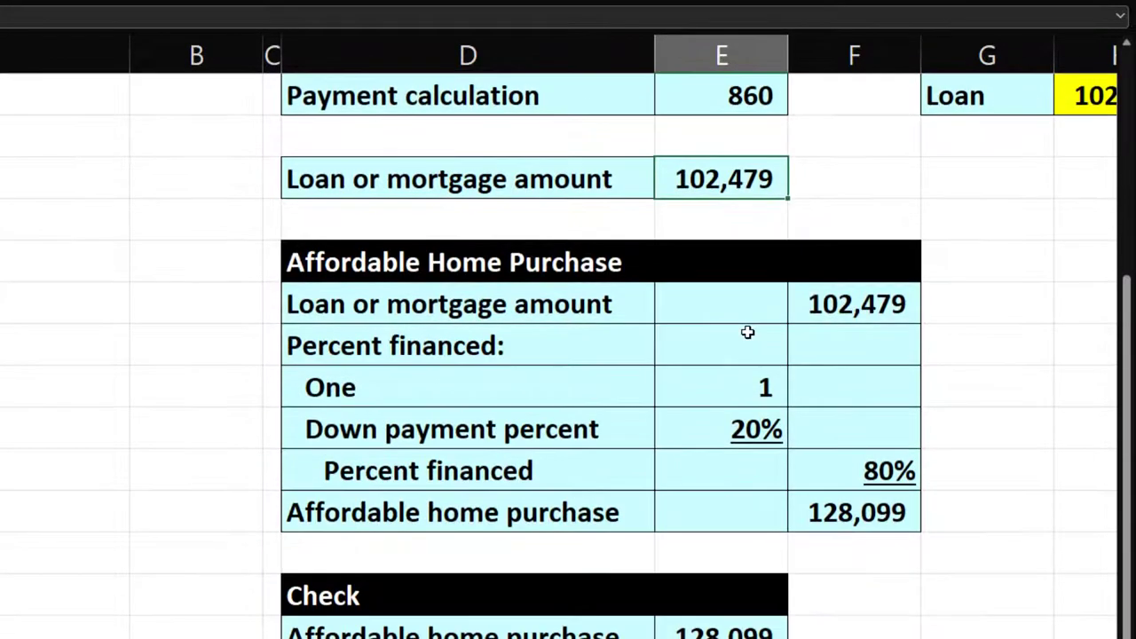
left_click(716, 427)
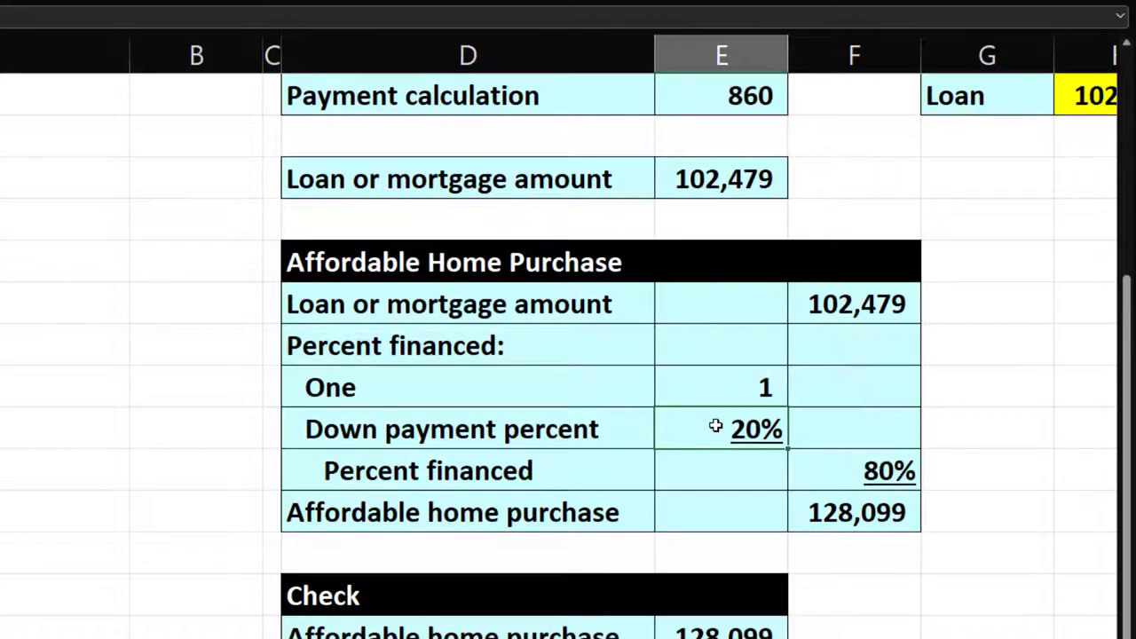
left_click(817, 505)
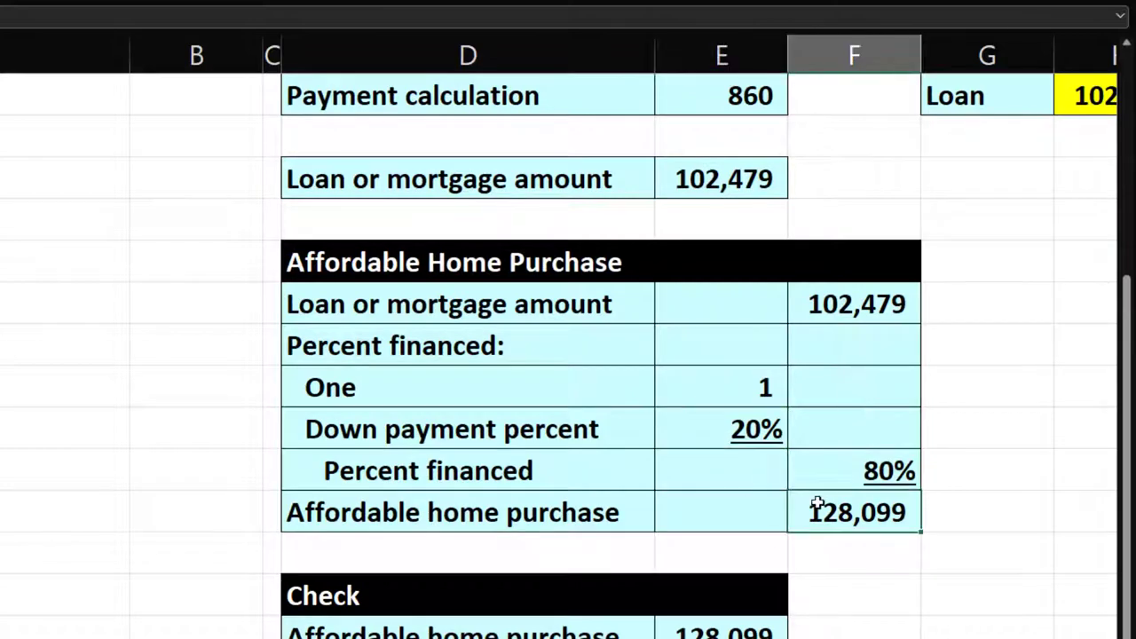
scroll(817, 505, "down", 1)
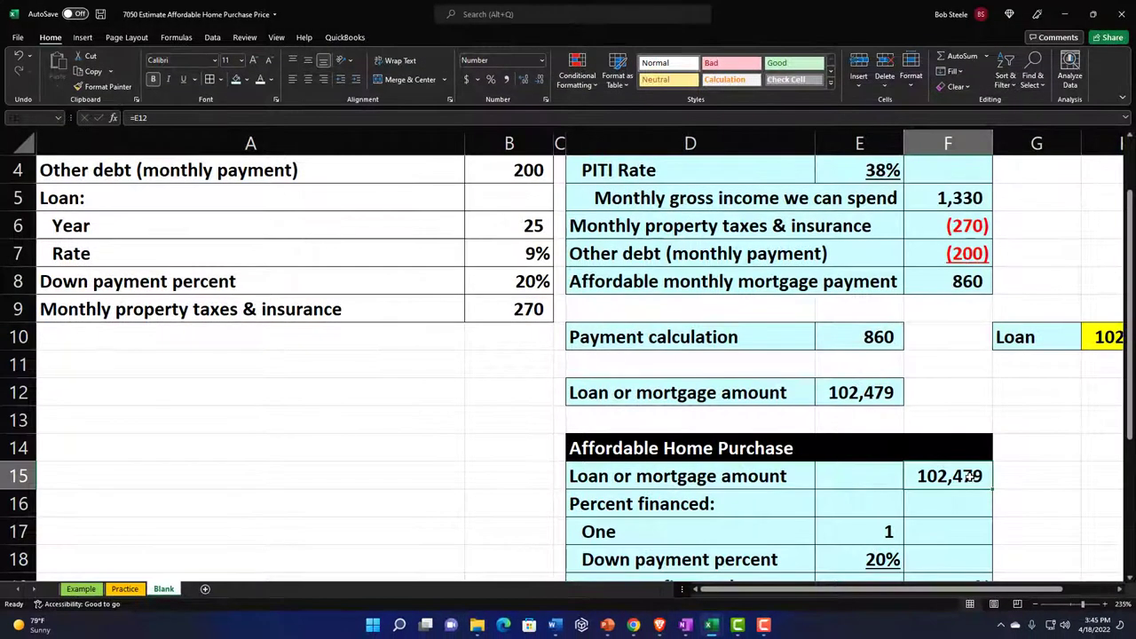
scroll(970, 477, "up", 1)
left_click(881, 248)
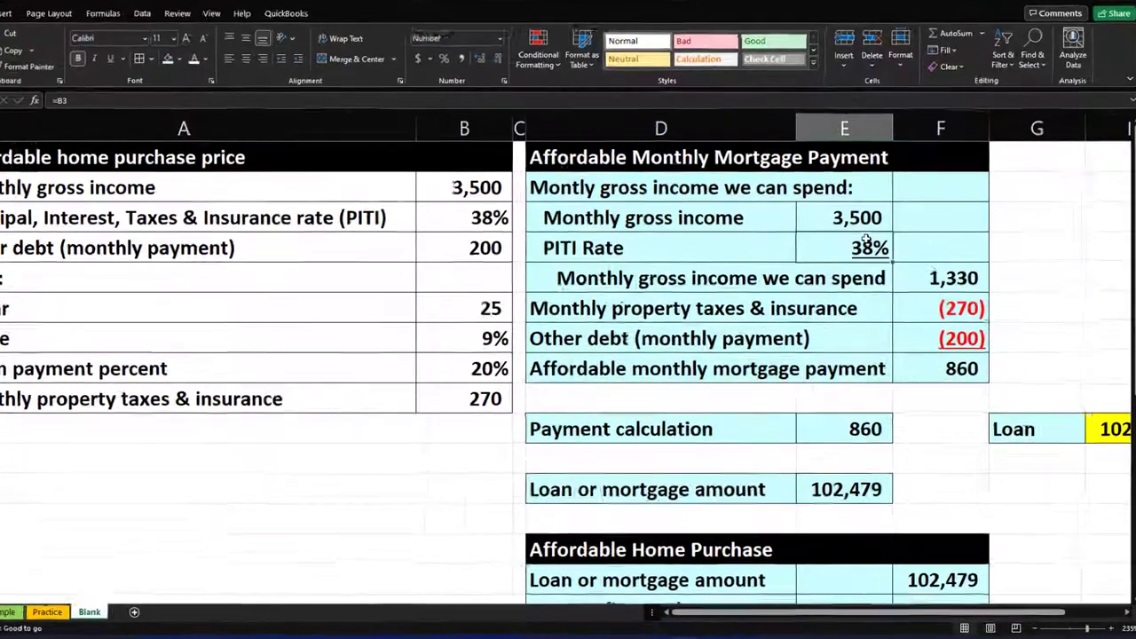